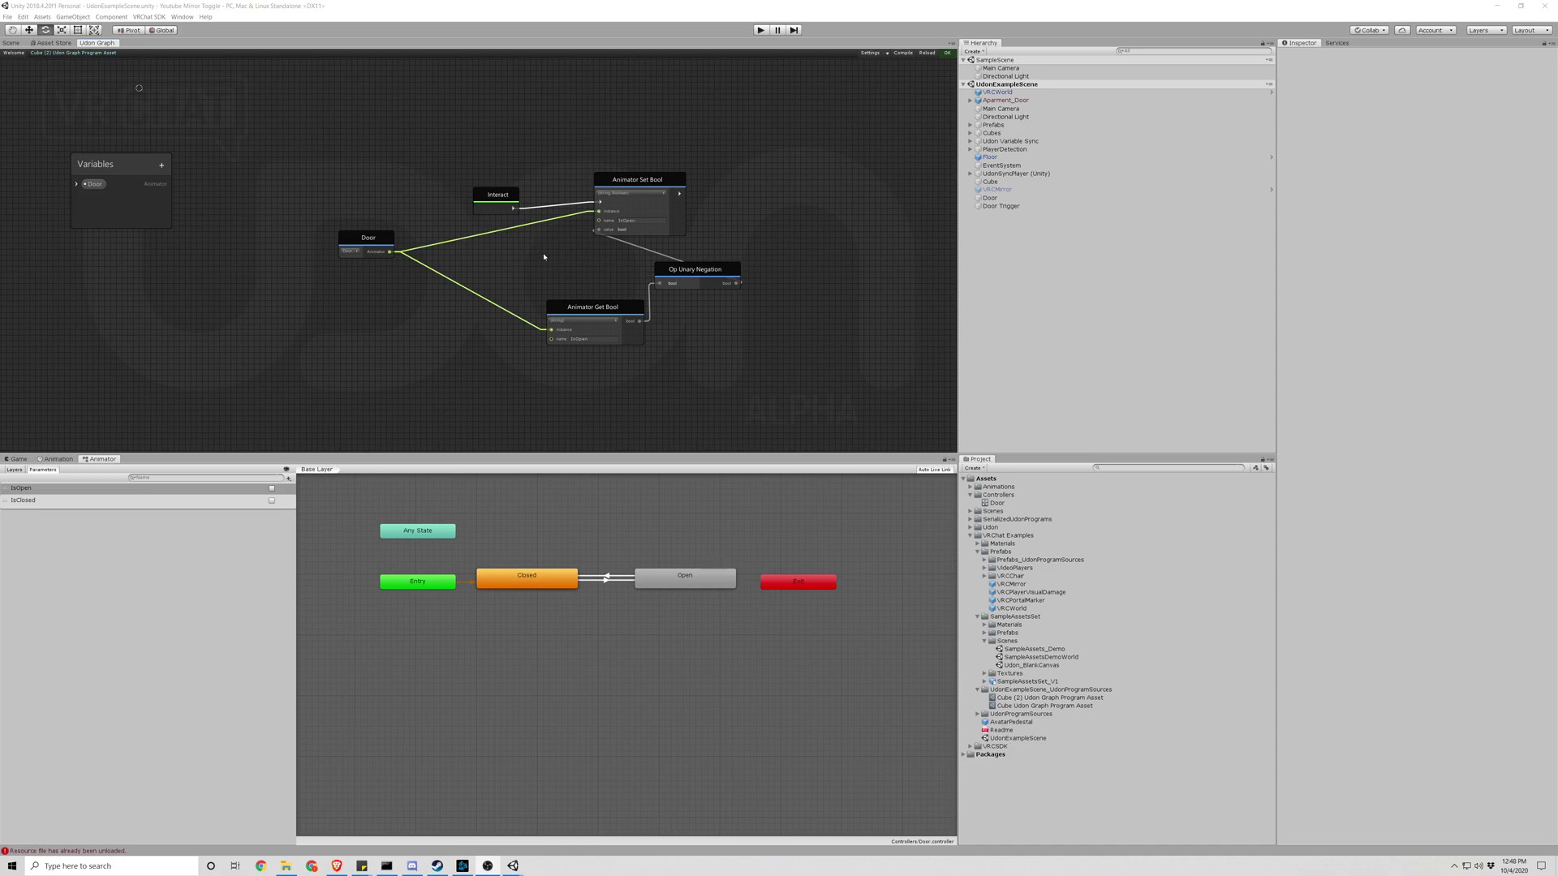
Duplicate the existing door in the scene and move the copy along X to about -1.35
scroll(544, 256, "up", 5)
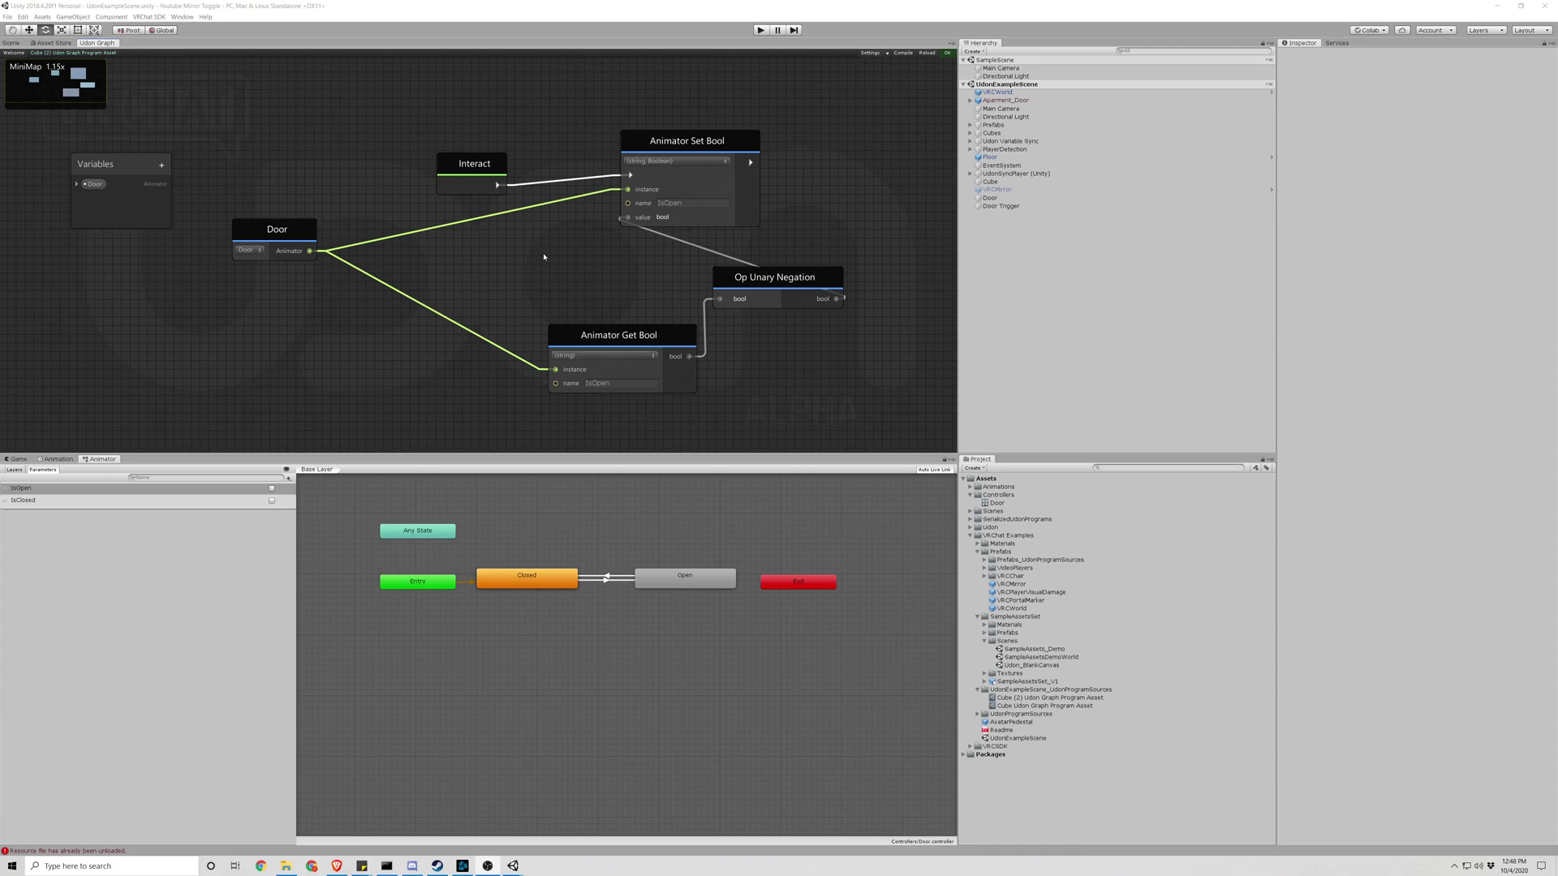
scroll(543, 256, "down", 2)
left_click(16, 44)
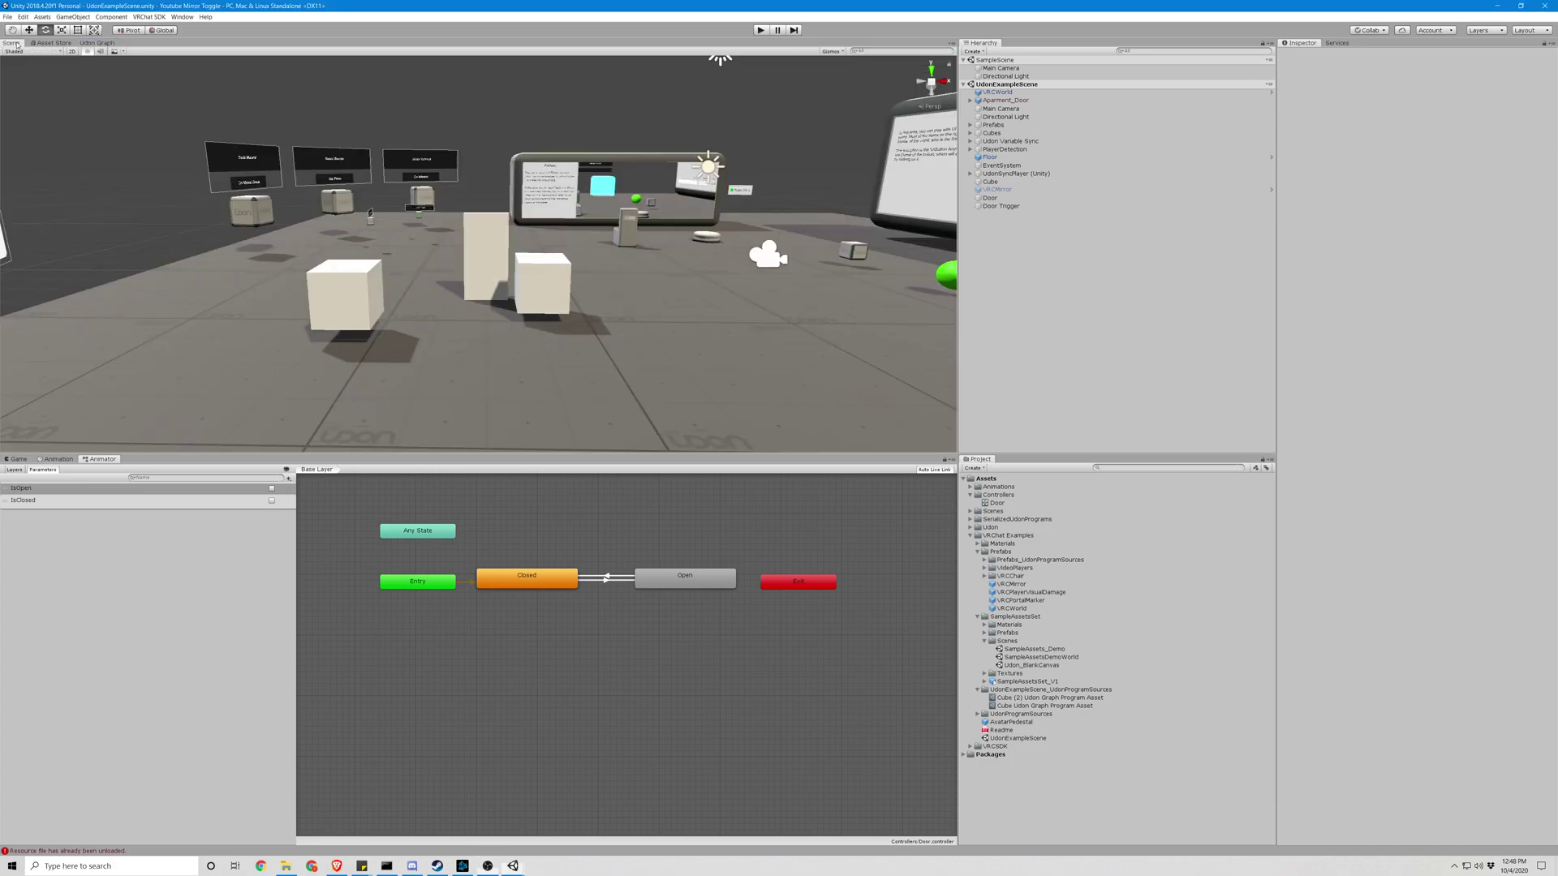
mouse_move(661, 316)
right_mouse_down()
mouse_move(641, 296)
mouse_move(681, 307)
right_mouse_up()
key("w")
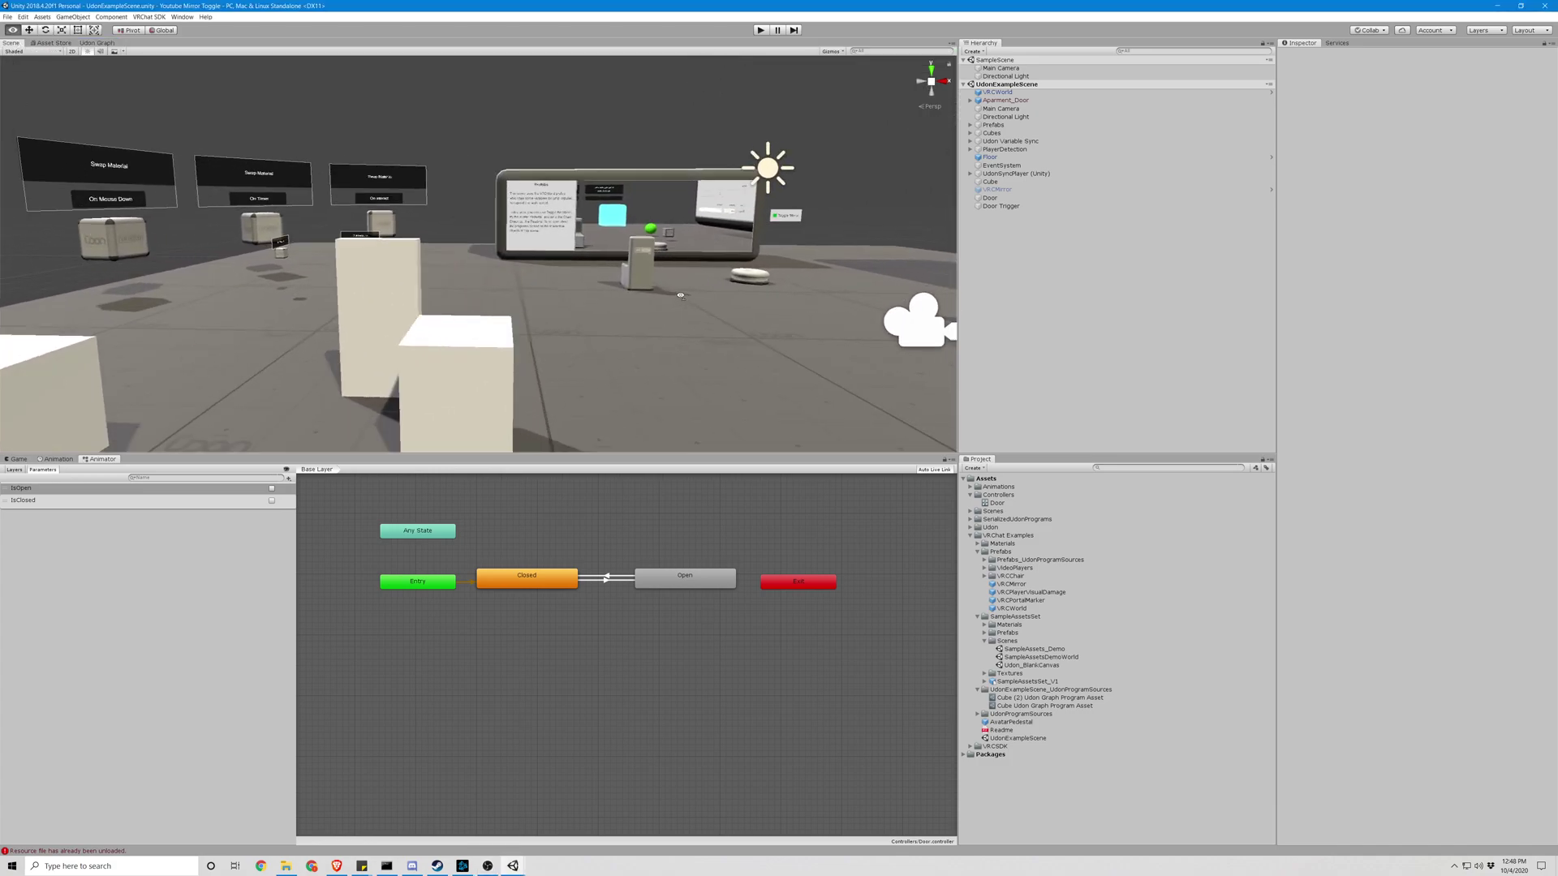
right_click_drag(561, 307, 650, 307)
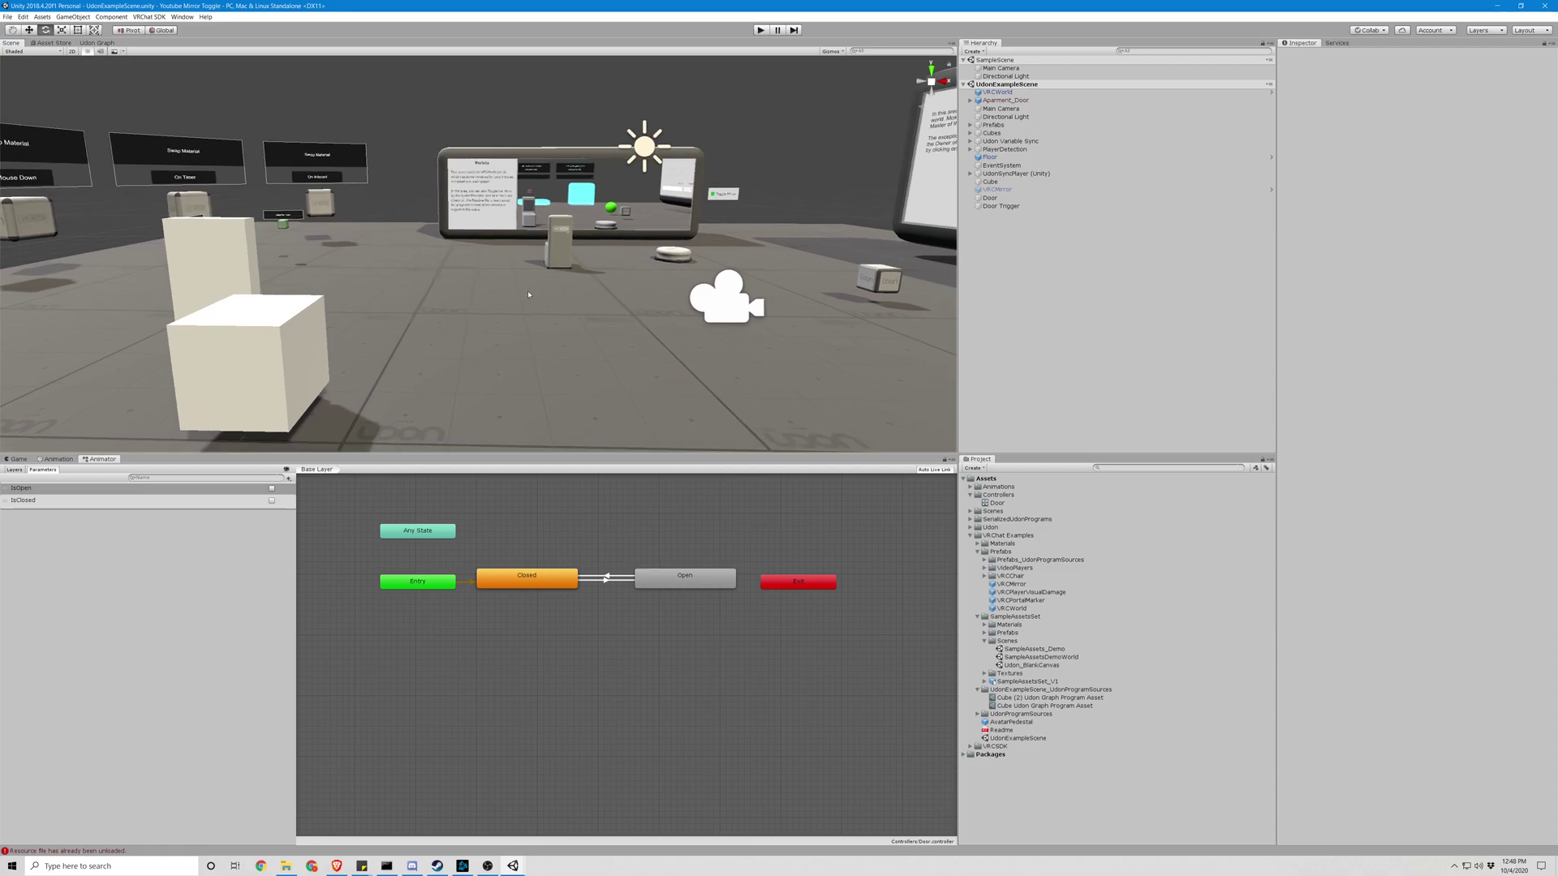
left_click(235, 262)
key("ctrl+d")
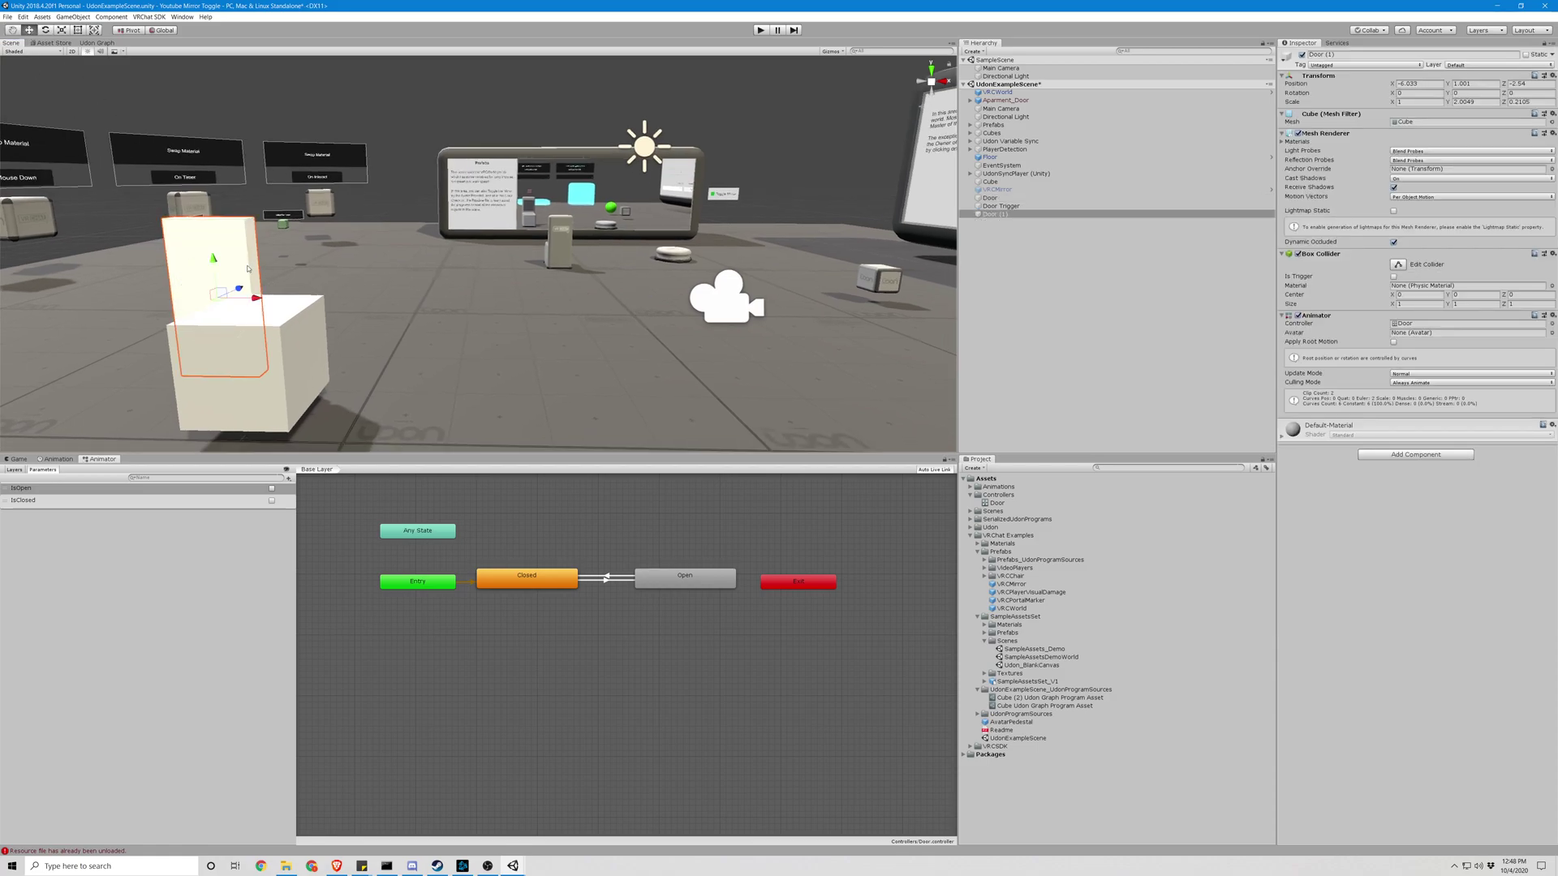
left_click_drag(248, 299, 628, 355)
key("f")
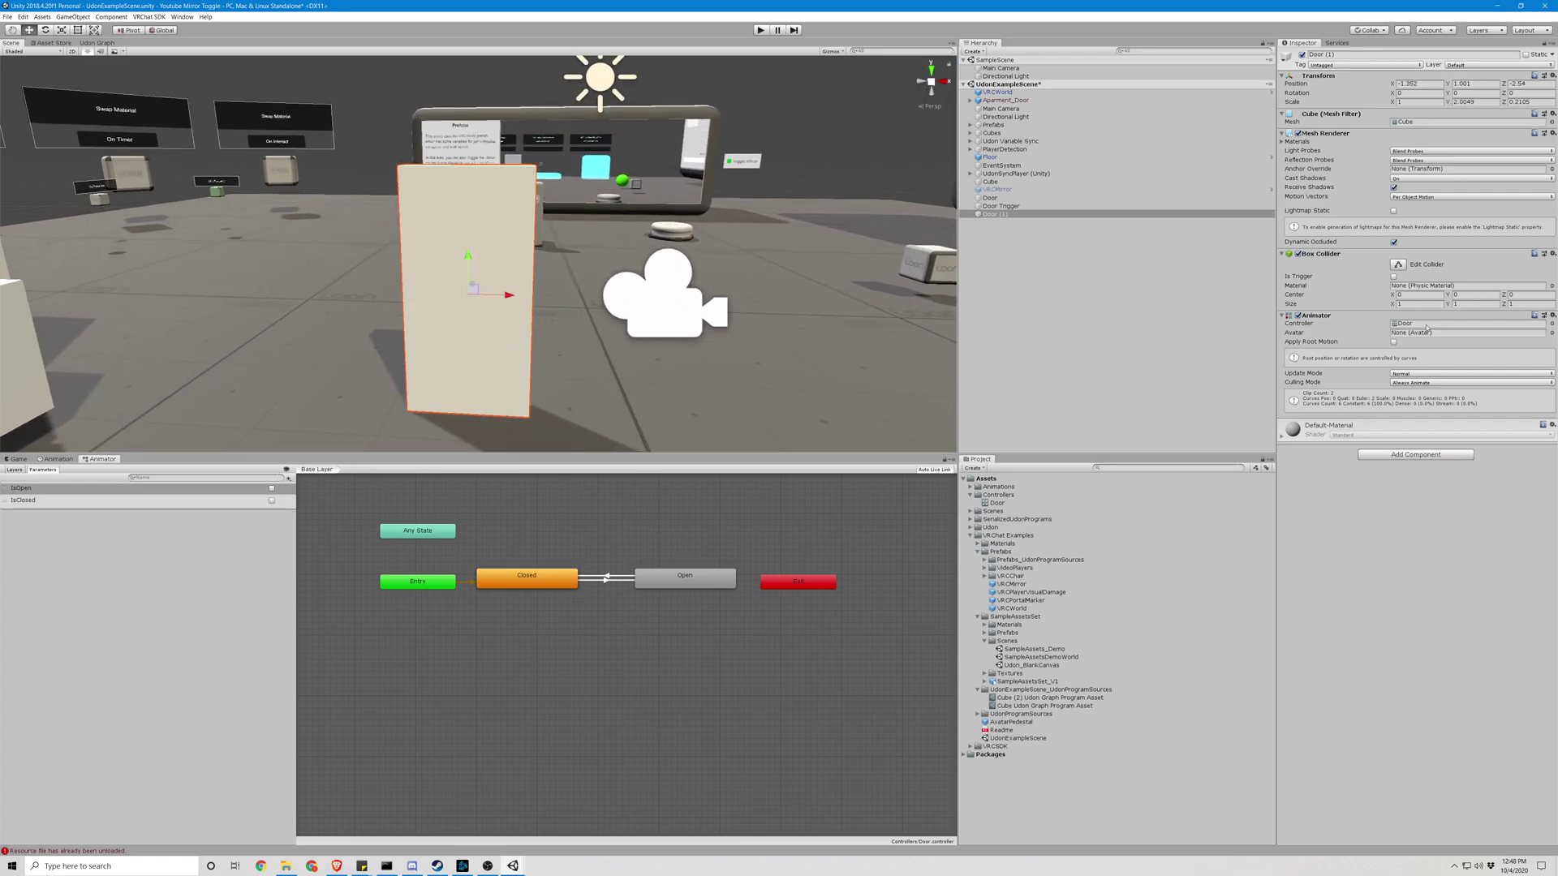
Clear the animator controller of the duplicated door by setting it to None
left_click(1552, 324)
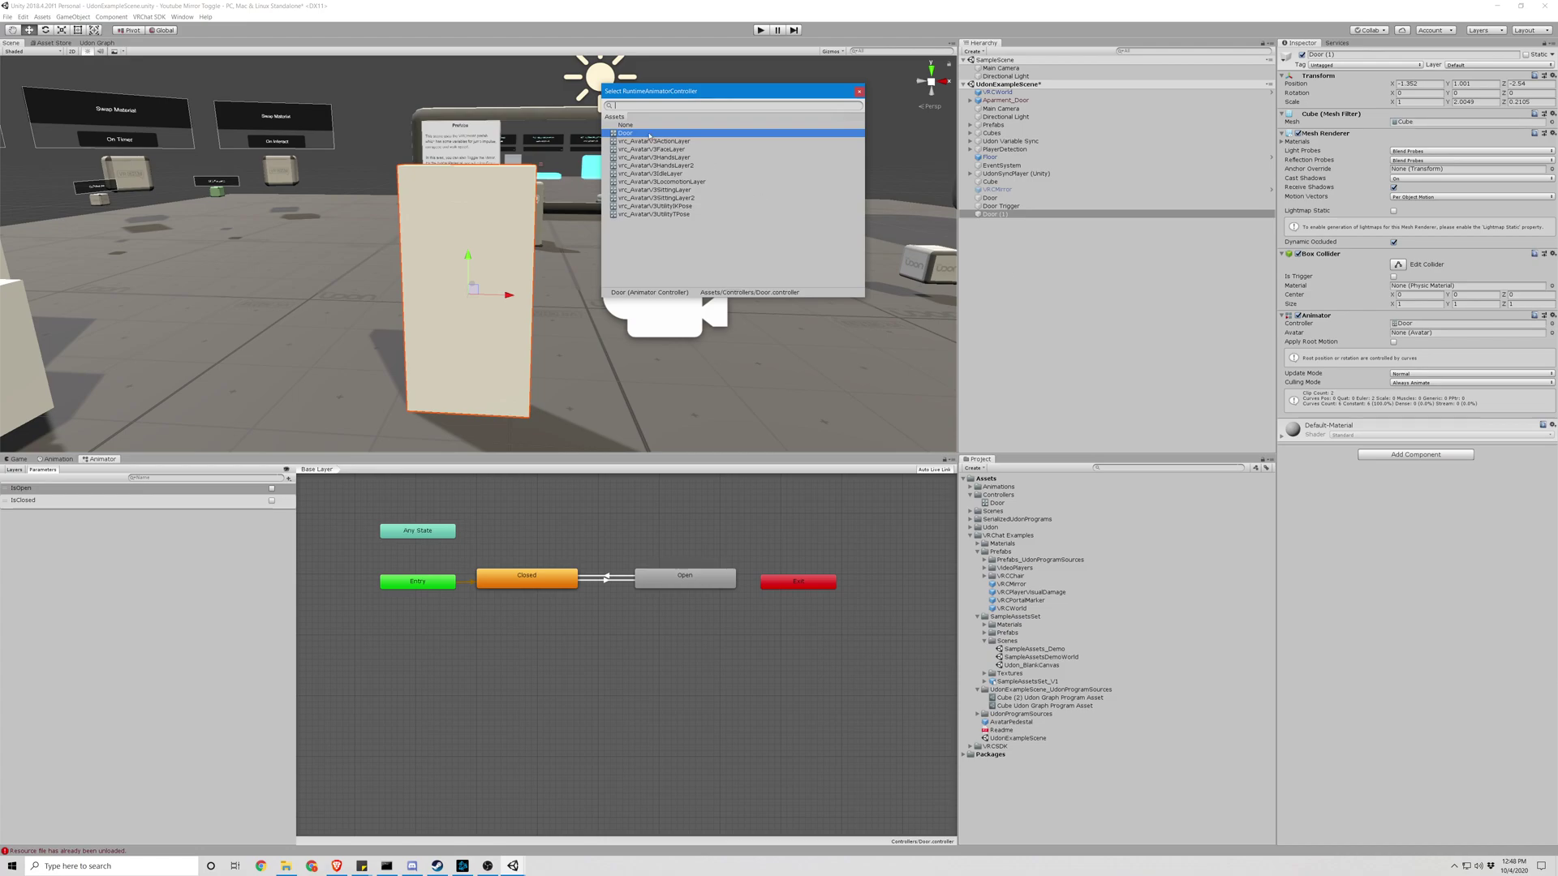
left_click(627, 125)
left_click(860, 91)
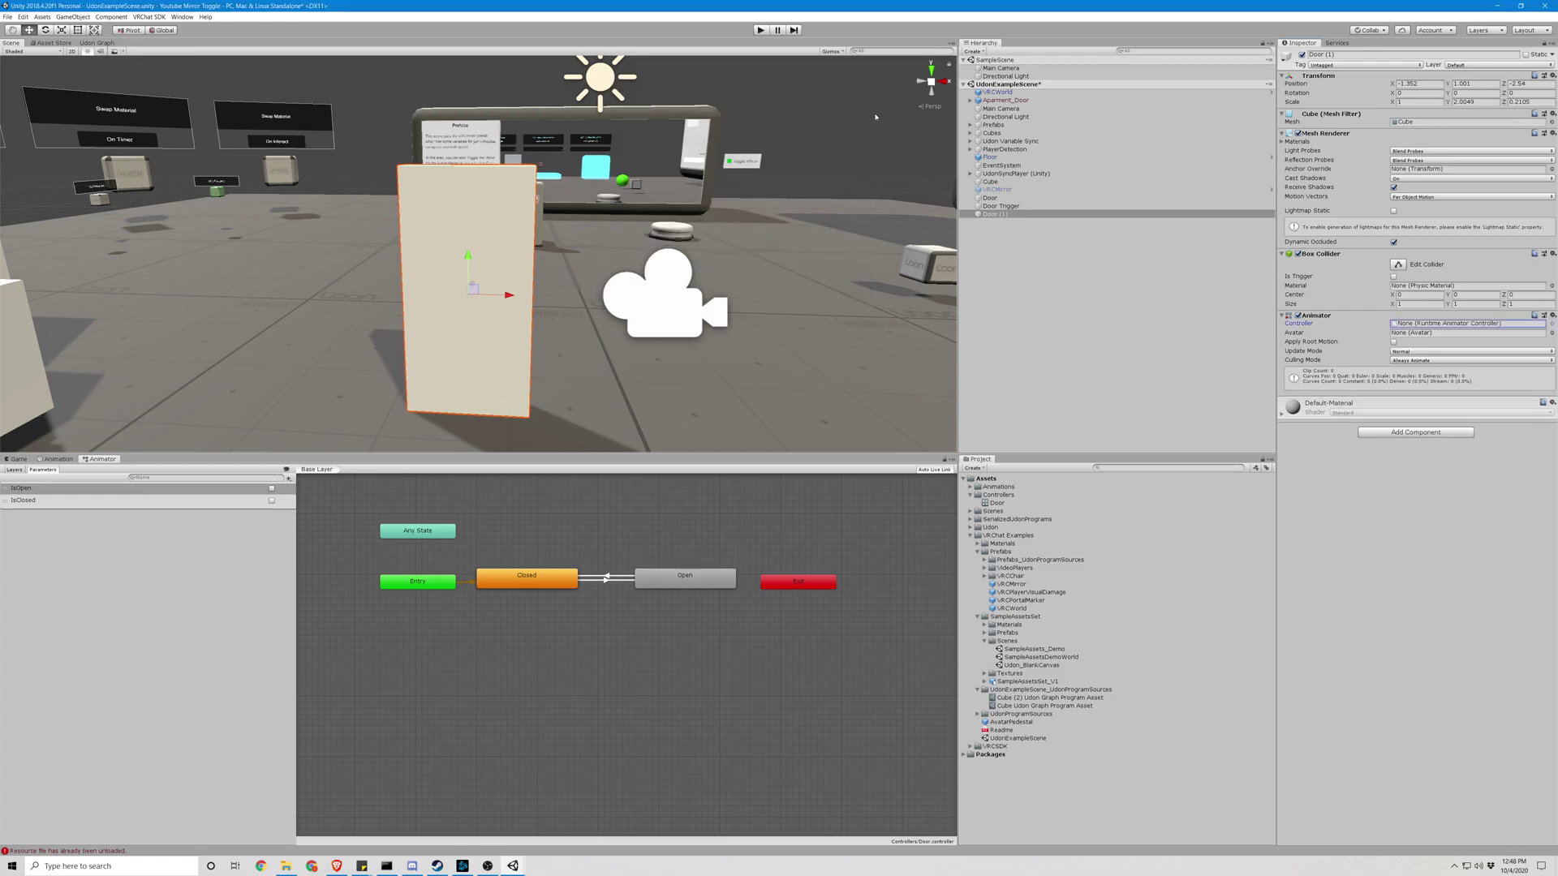
Create a new Animator Controller named Door2 in the Controllers folder
right_click_drag(794, 281, 854, 314)
key("a")
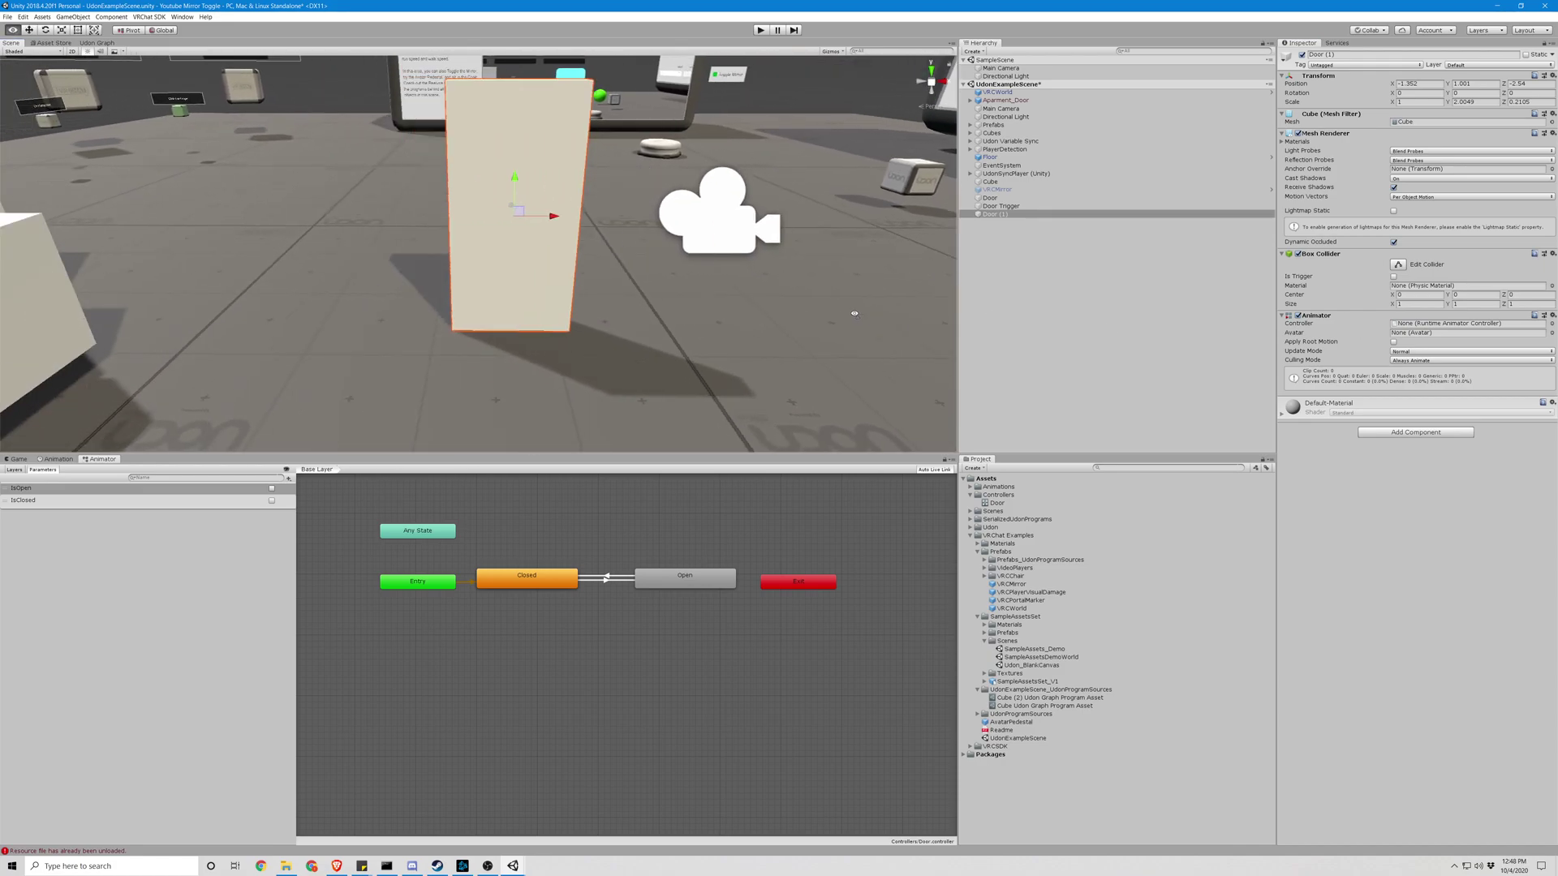
right_click(1007, 498)
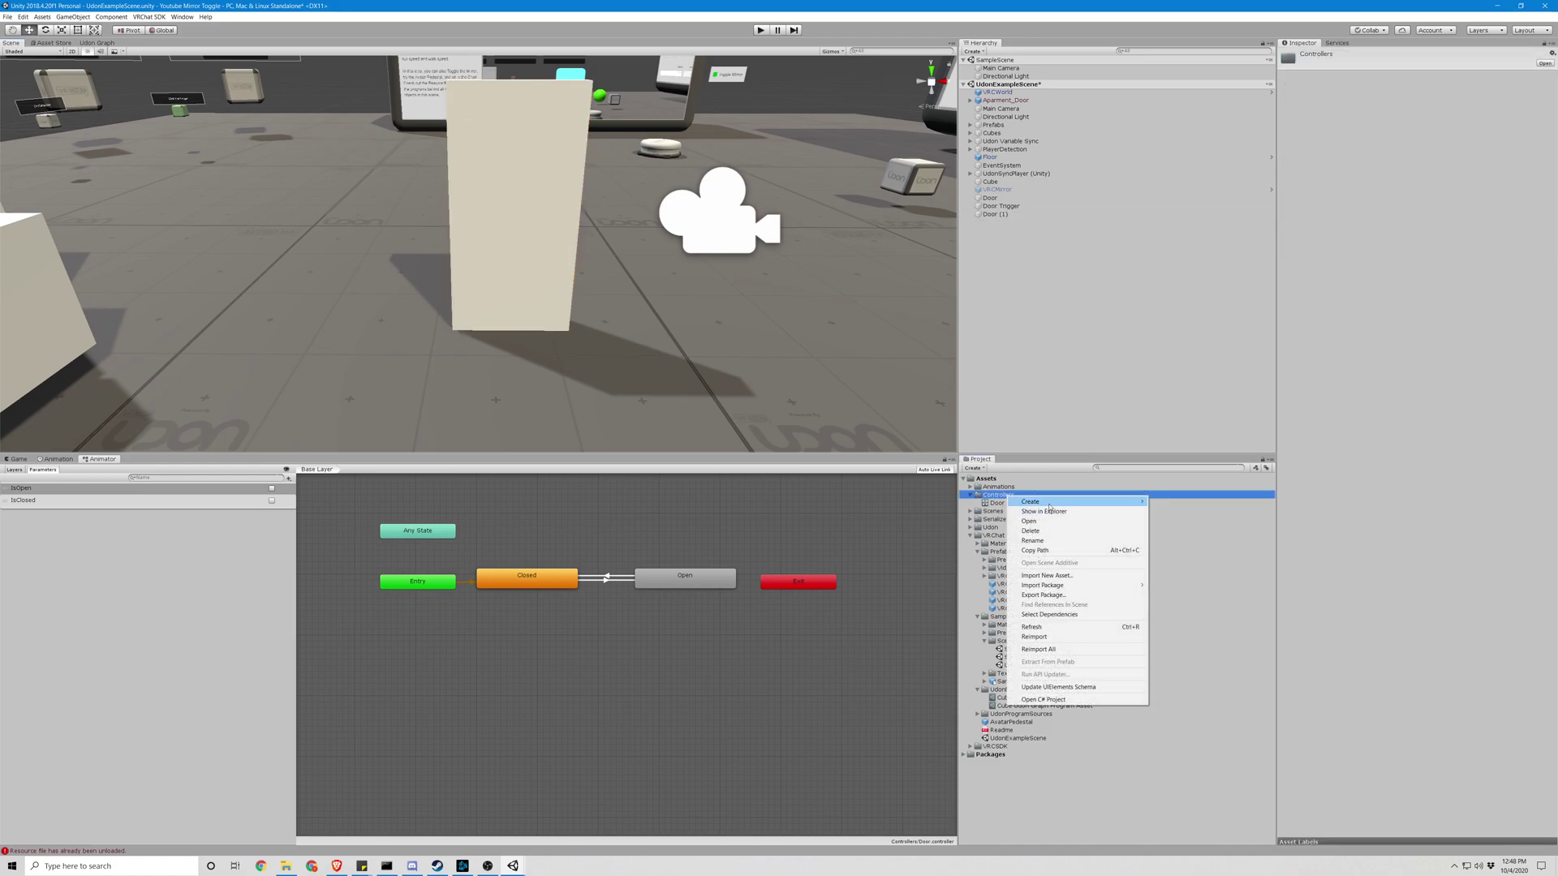
mouse_move(1049, 503)
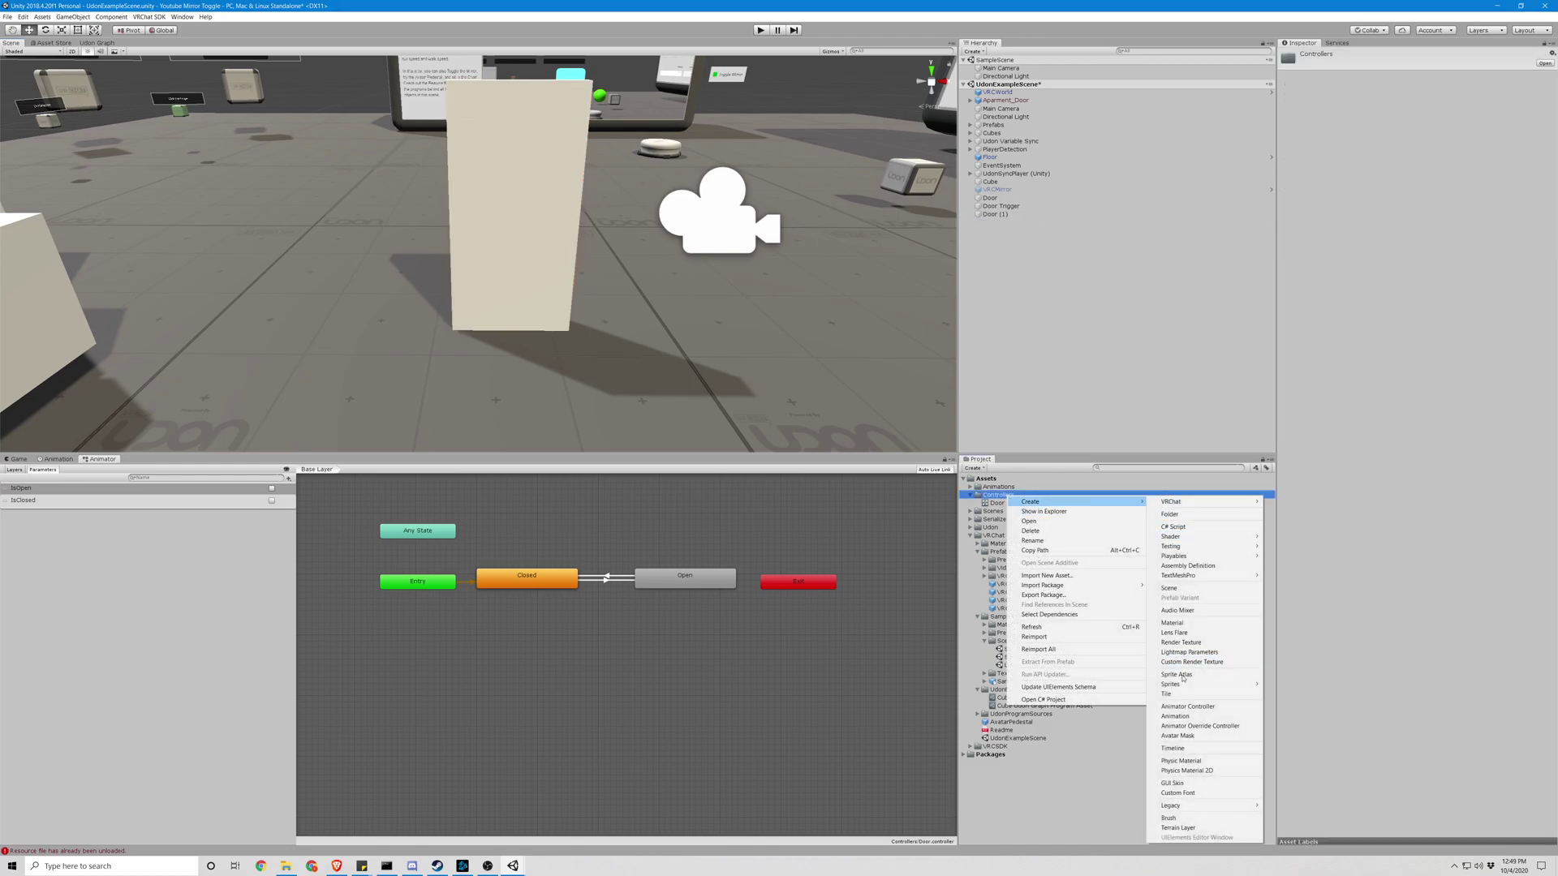
left_click(1188, 706)
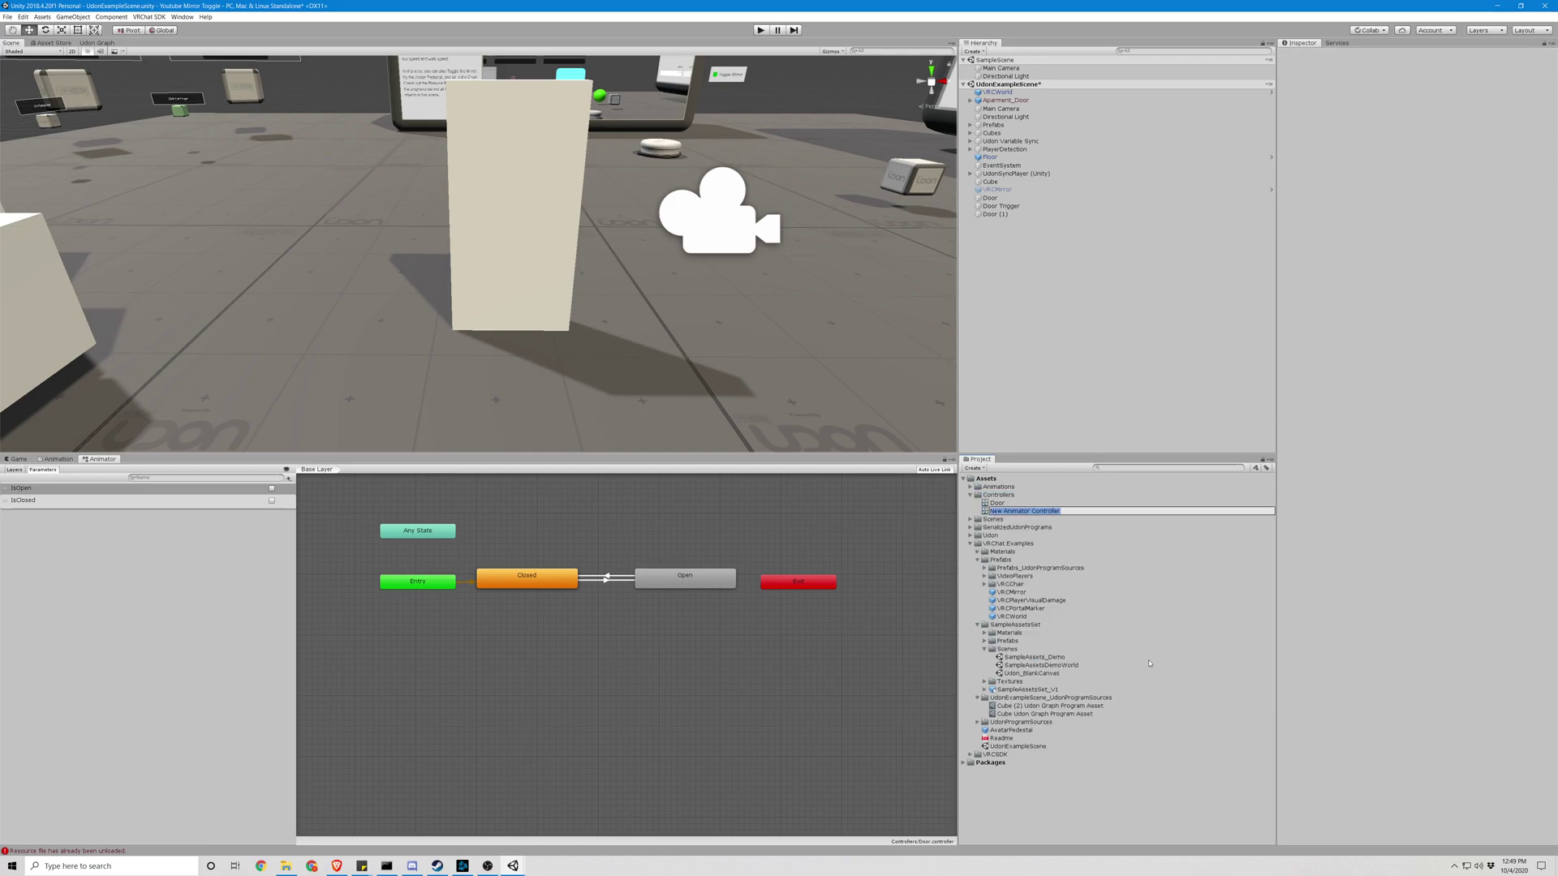
type("Door2")
key("Return")
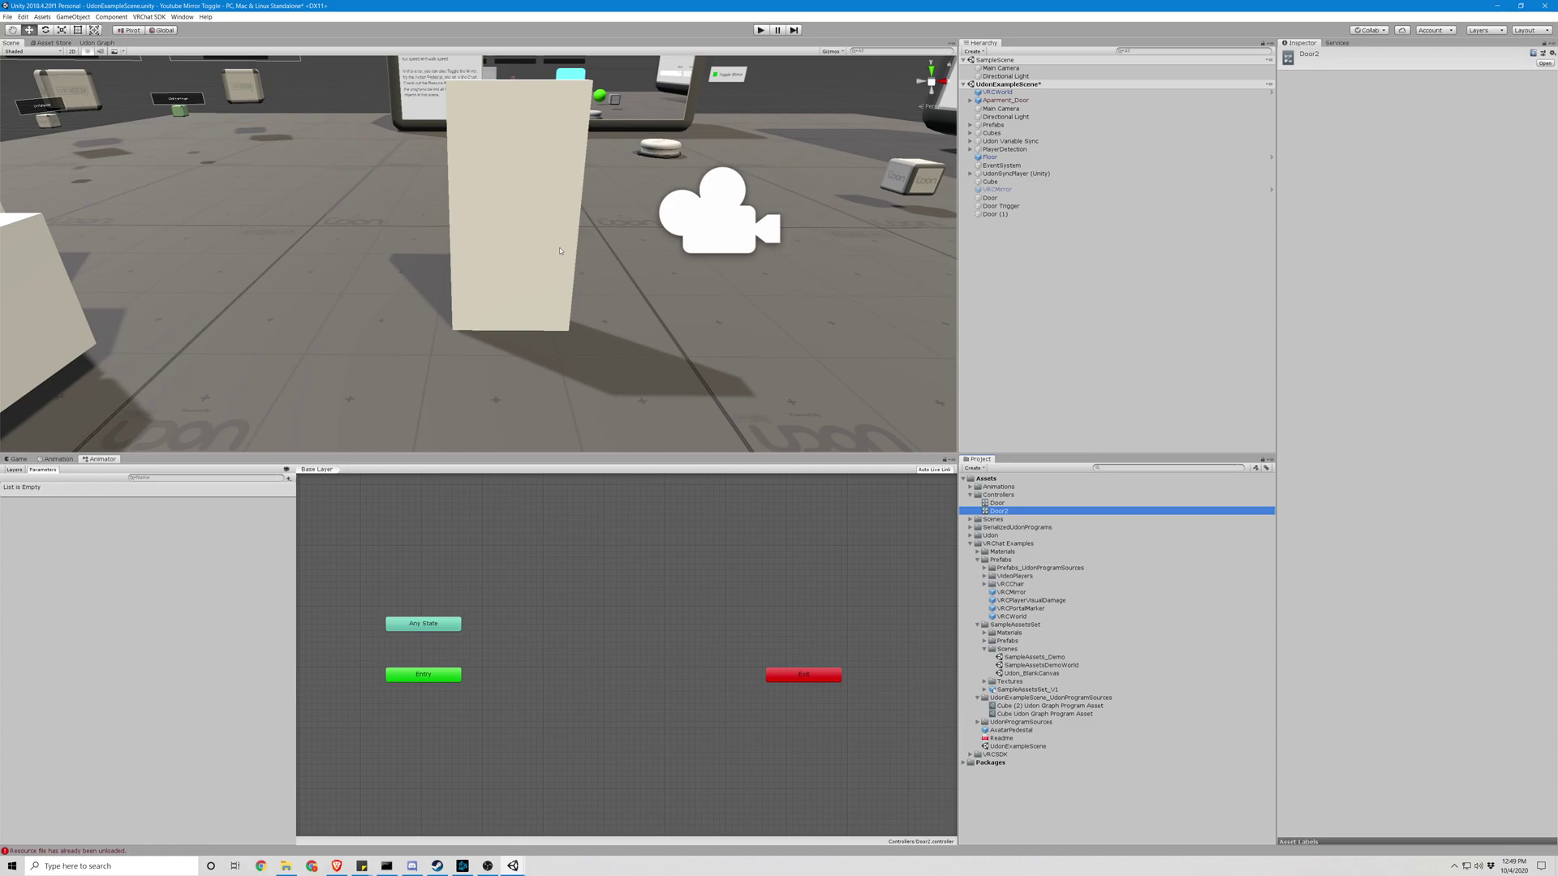
Assign the Door2 controller to the Animator of the duplicated door
left_click(563, 223)
left_click_drag(999, 512, 1441, 325)
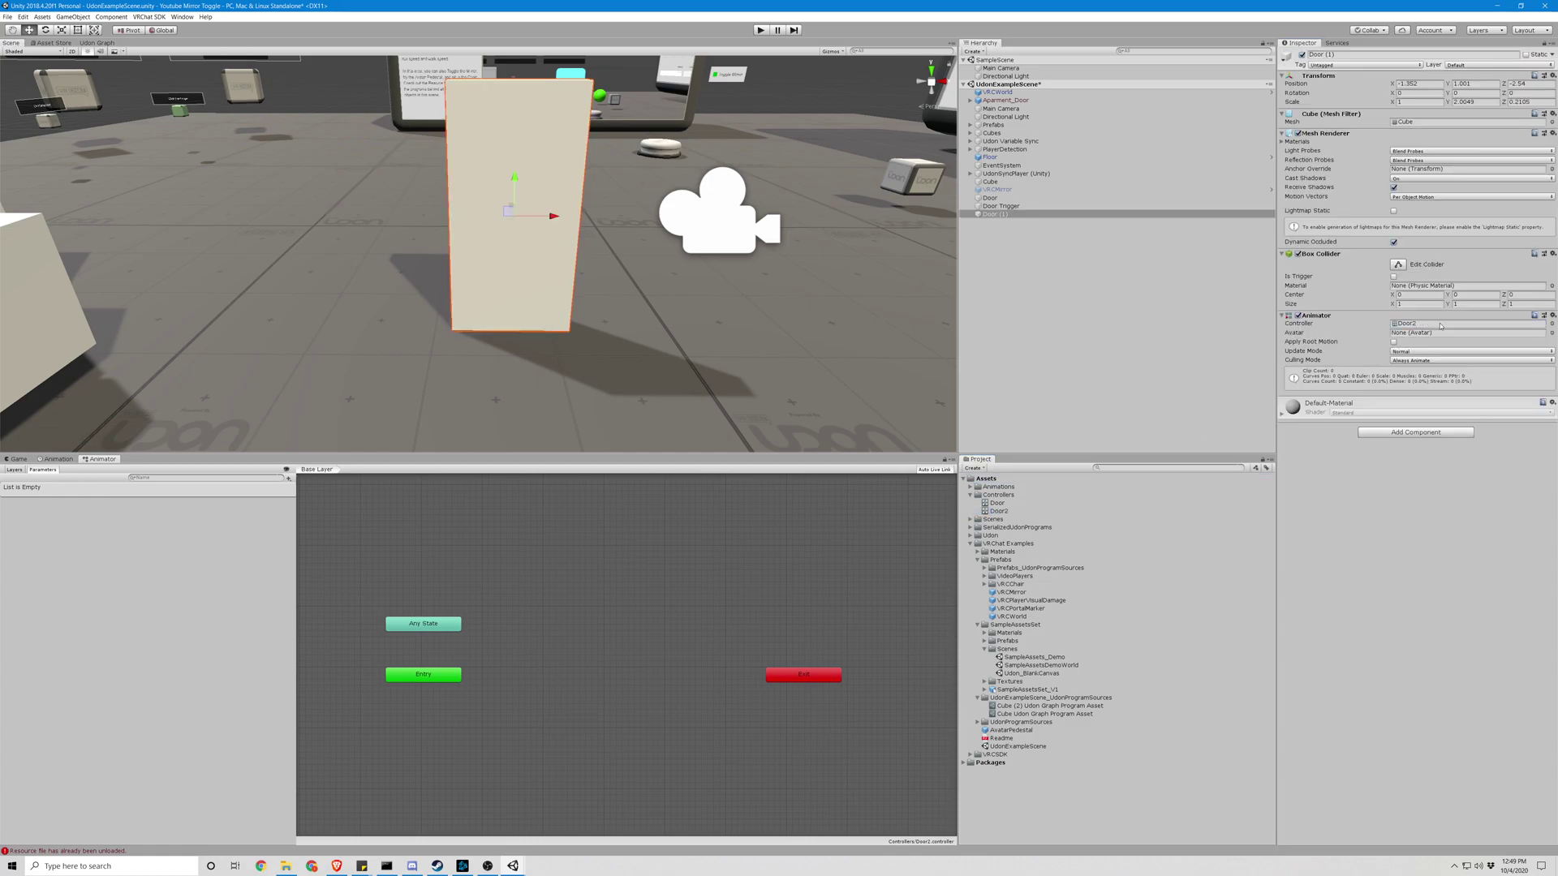
Duplicate the Door Trigger cube and move the copy along X until it stands in front of the duplicated door
mouse_move(753, 335)
right_mouse_down()
mouse_move(748, 314)
mouse_move(770, 333)
right_mouse_up()
key("s")
key("w")
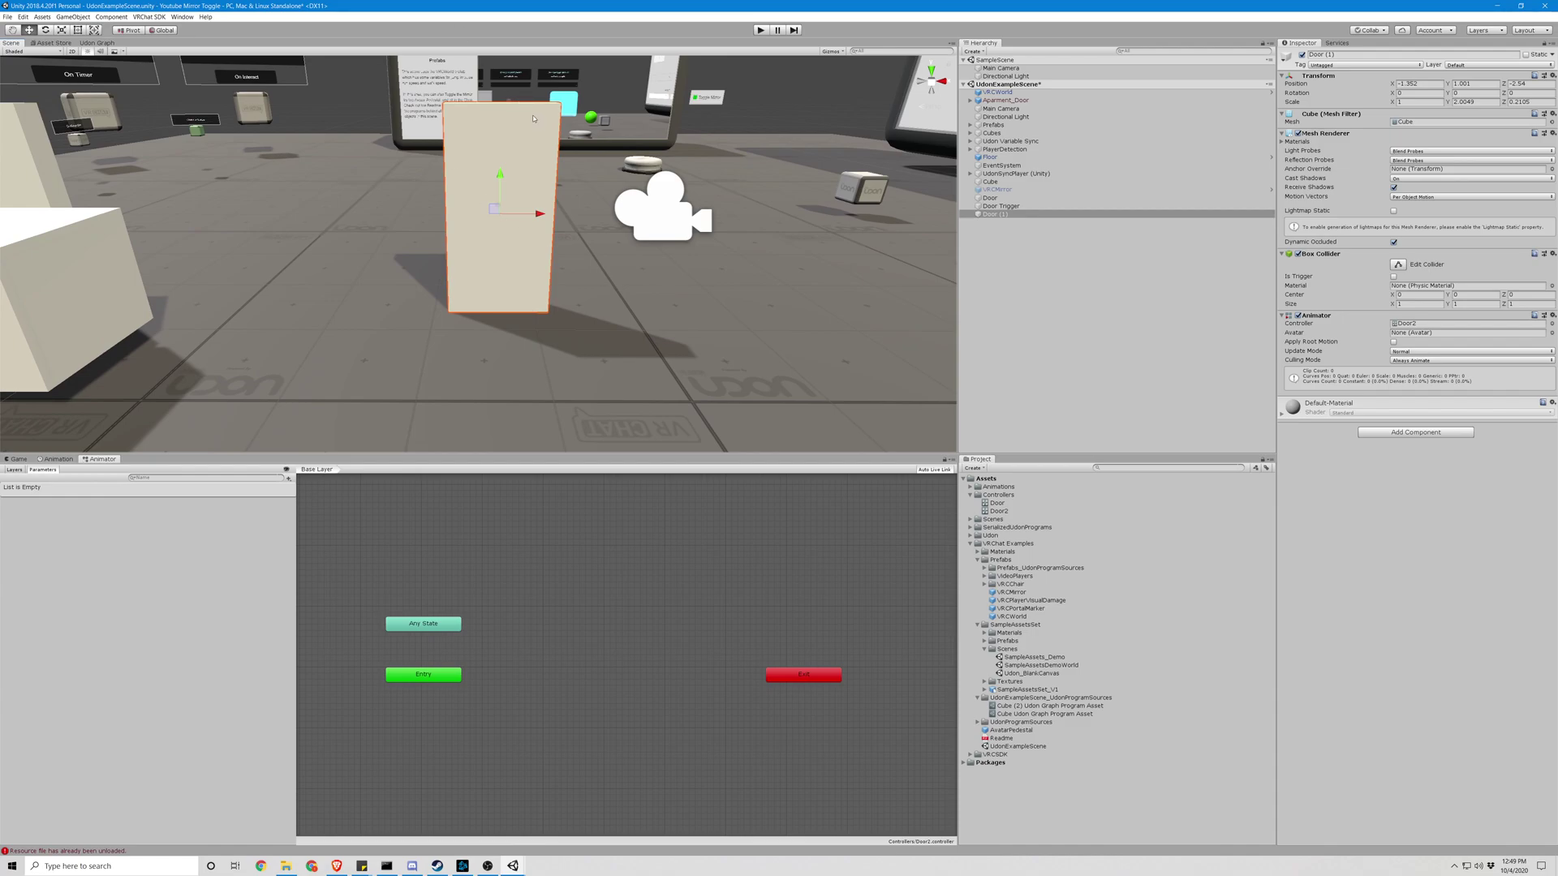
left_click(86, 300)
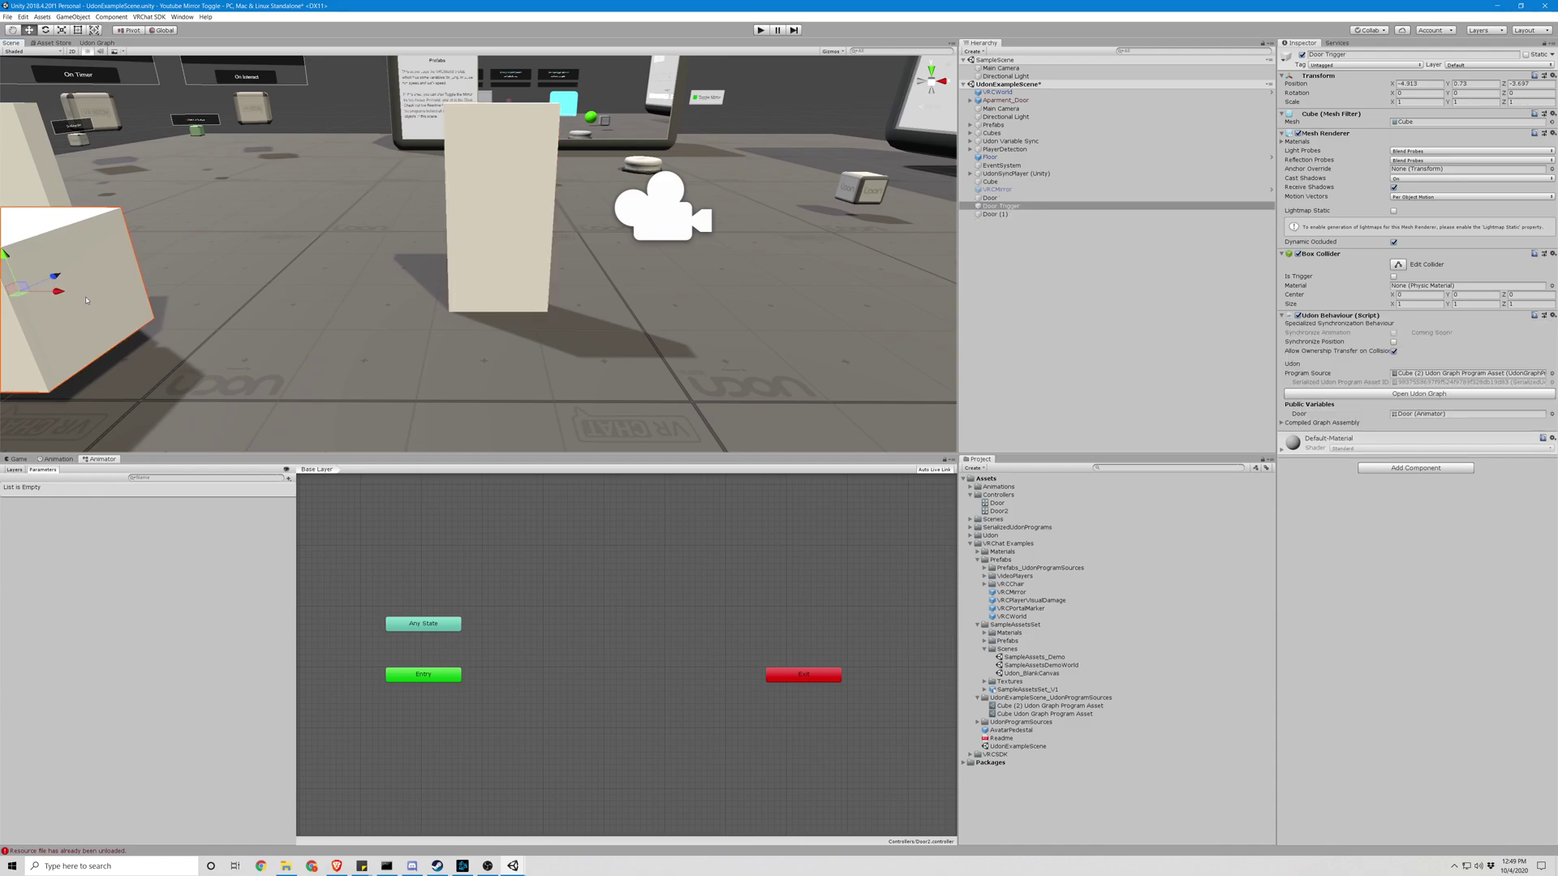
key("ctrl+d")
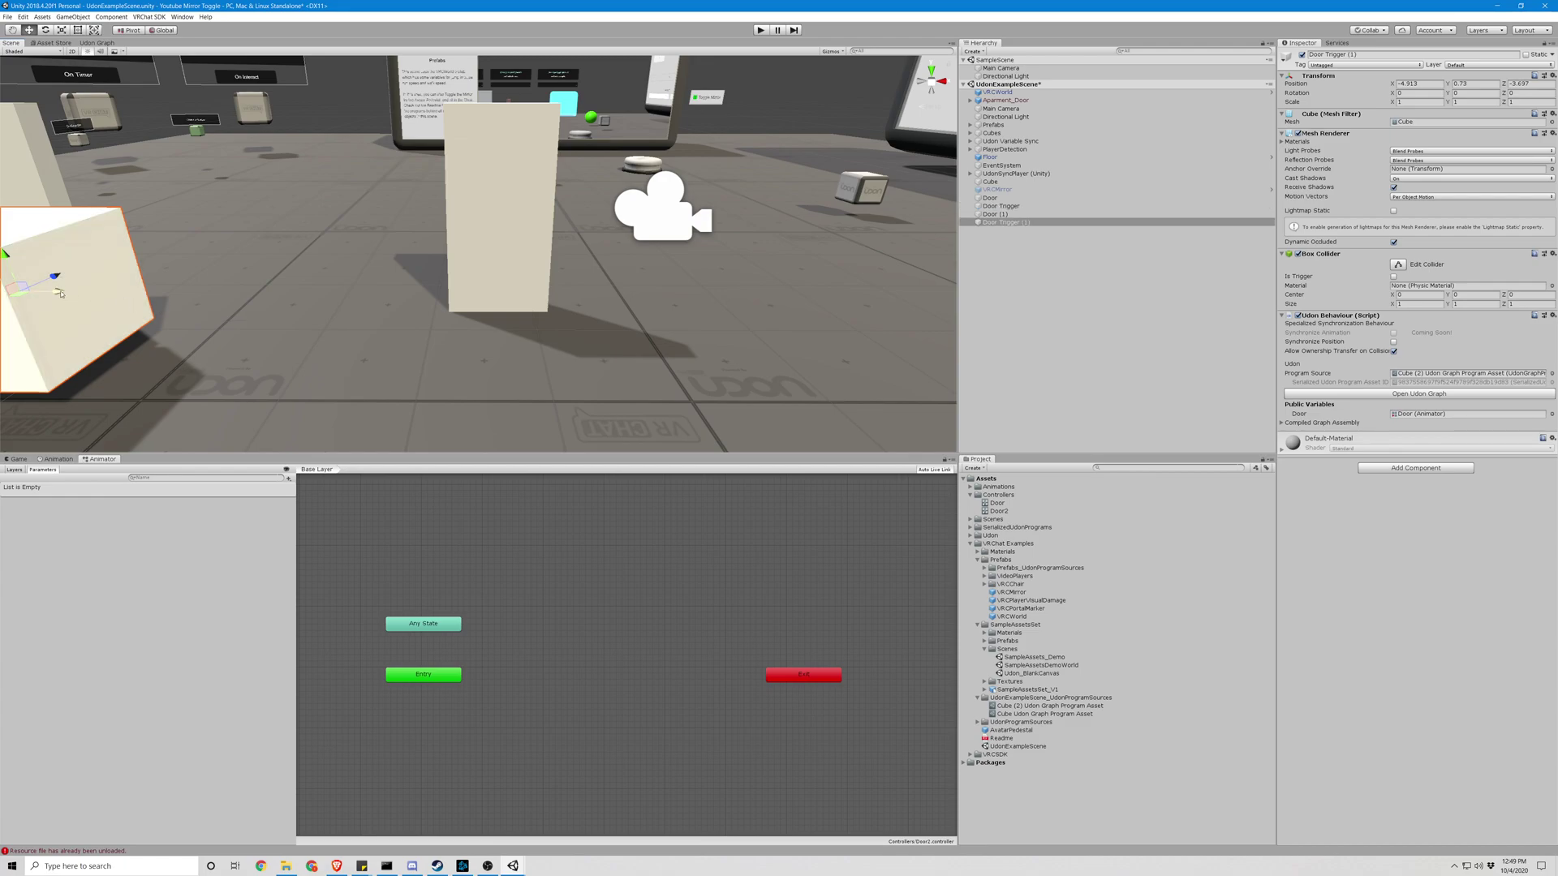
left_click_drag(56, 291, 582, 354)
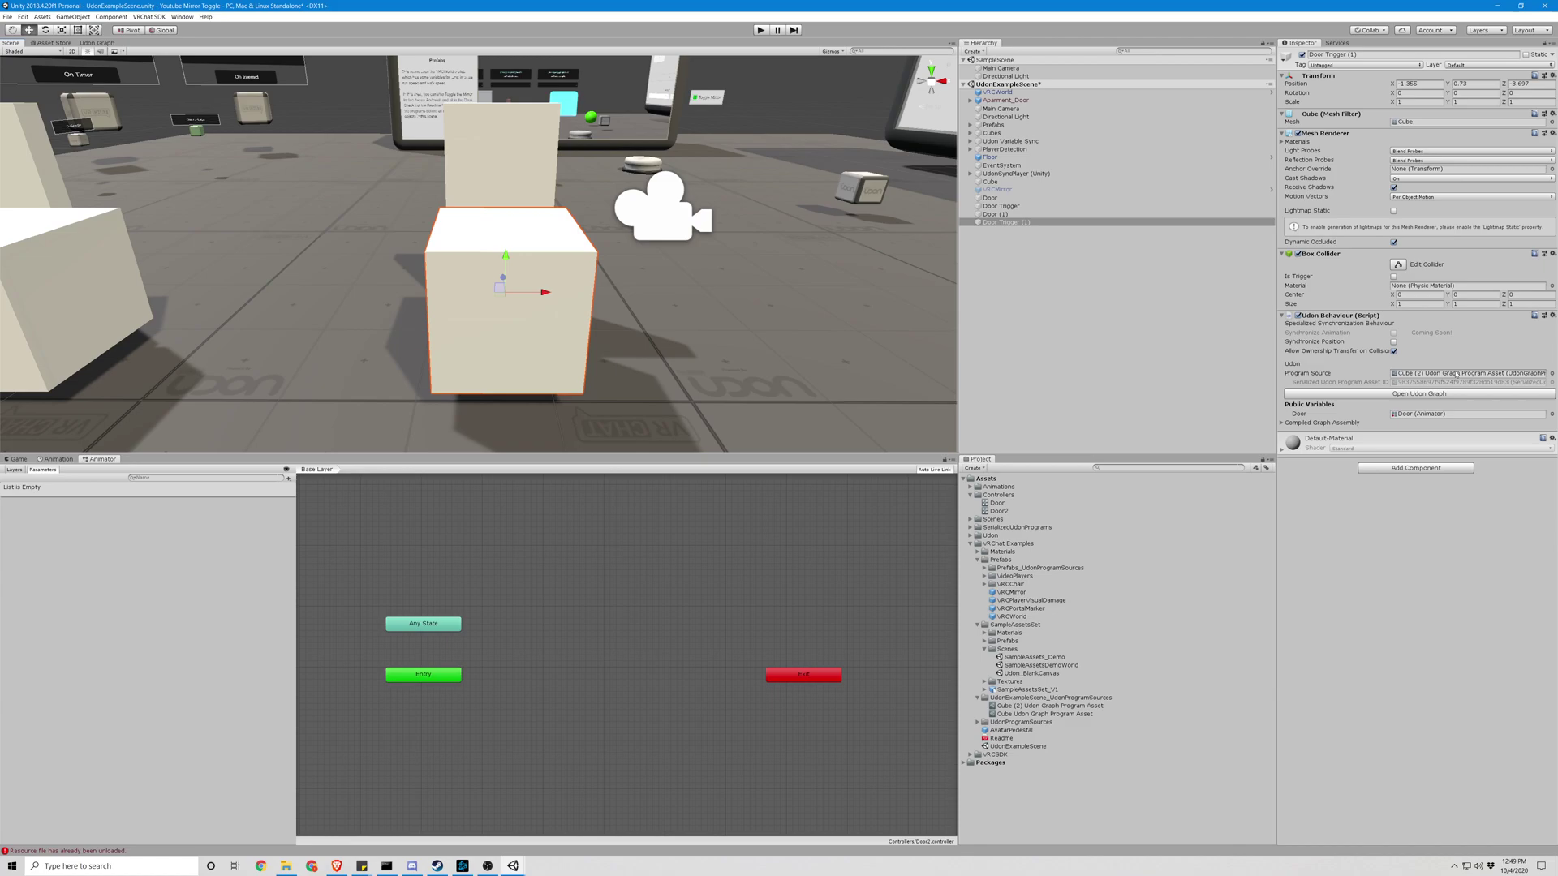
Clear the Udon Behaviour program source of the duplicated door trigger by setting it to None
left_click(1551, 373)
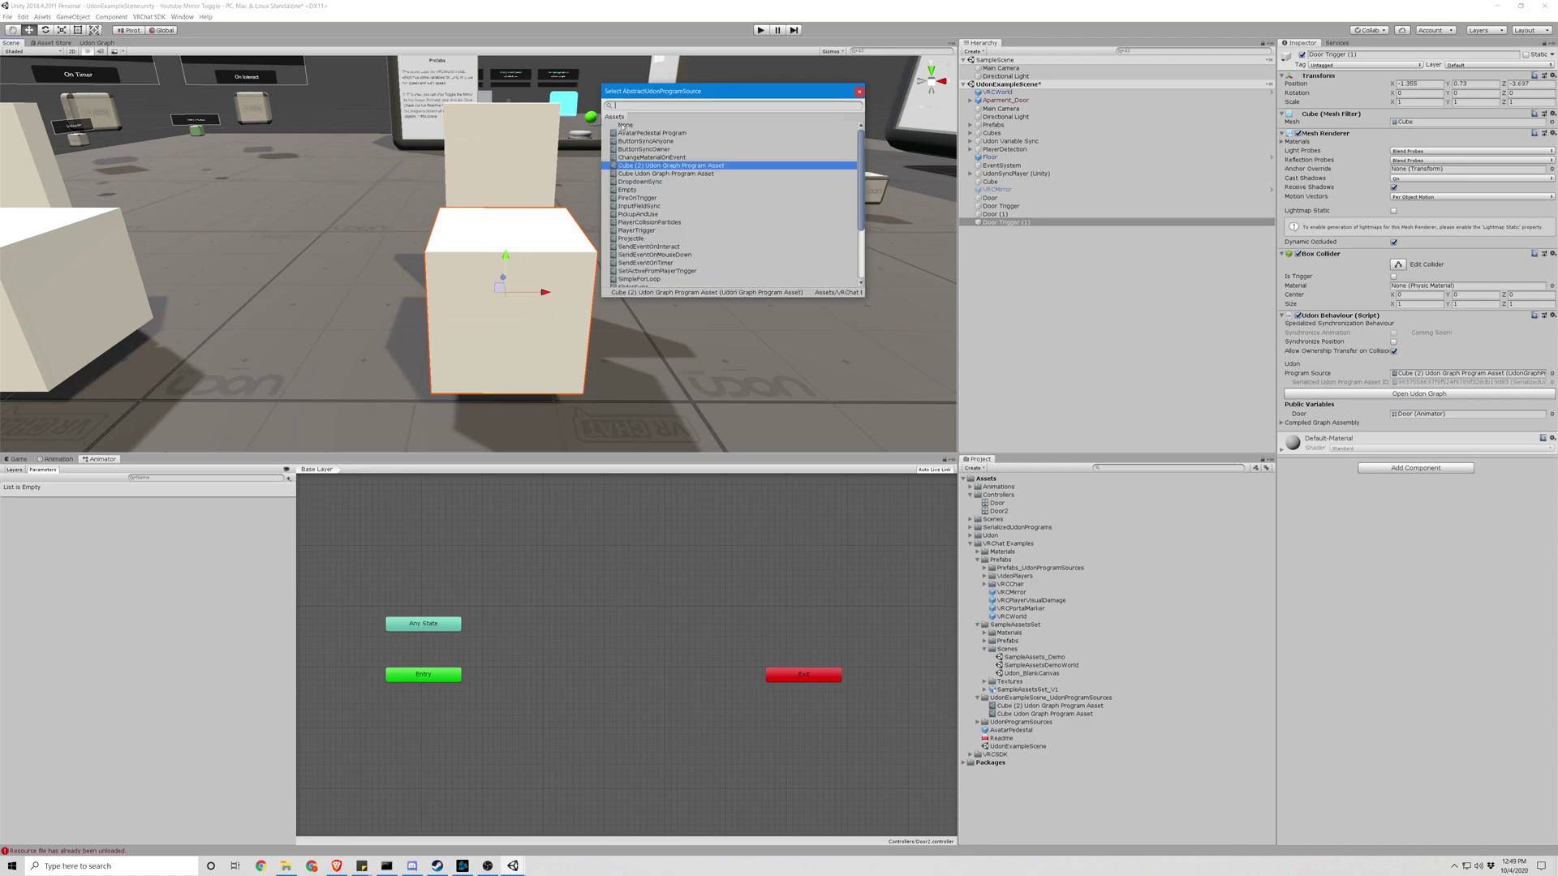
double_click(622, 125)
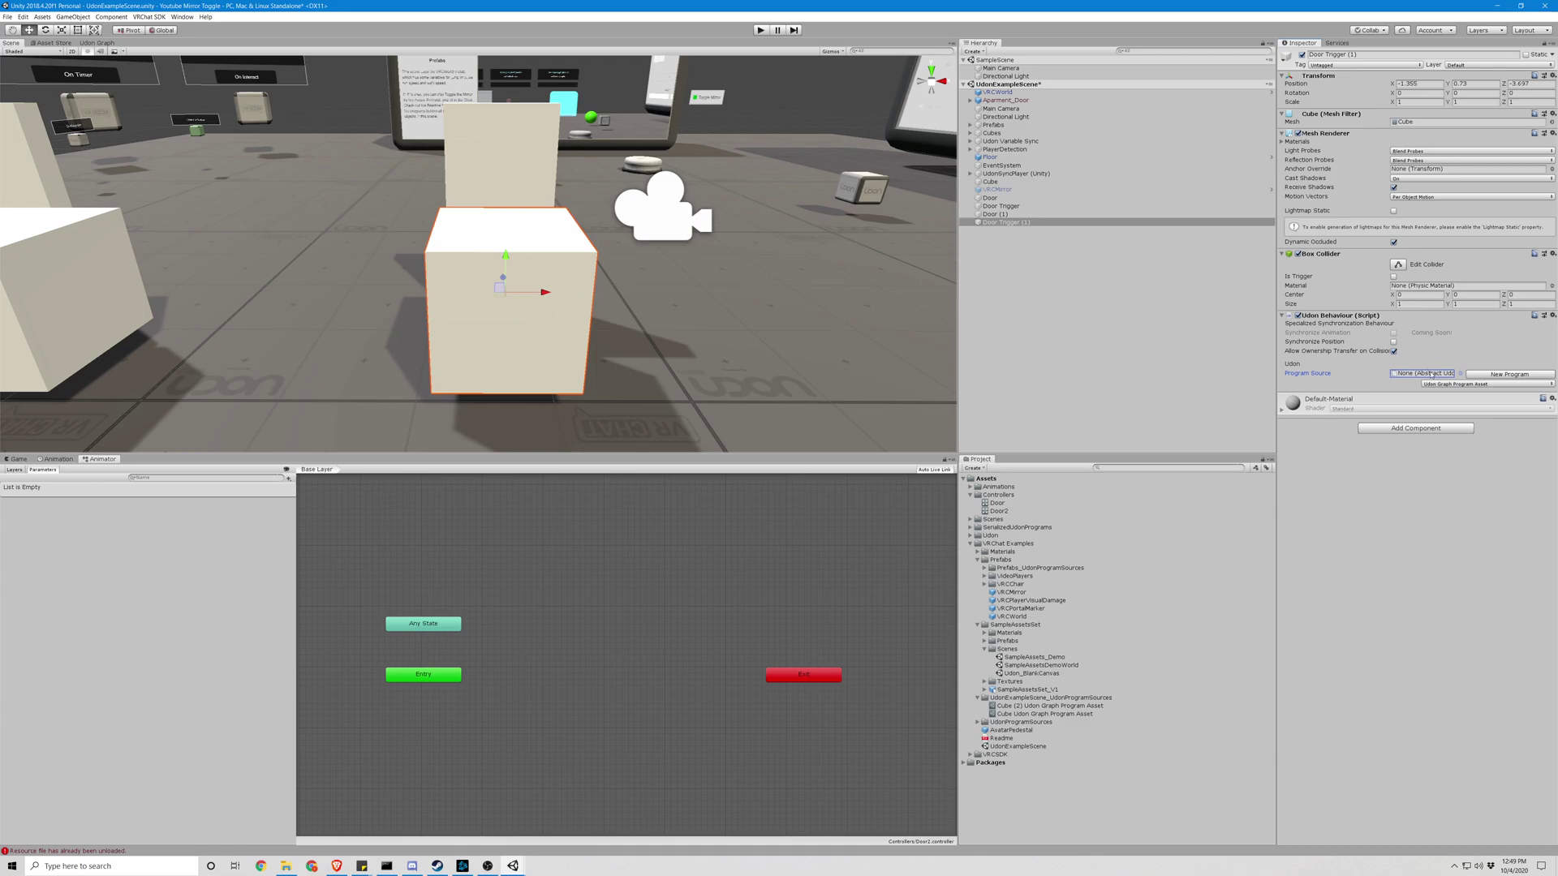
scroll(502, 164, "down", 6)
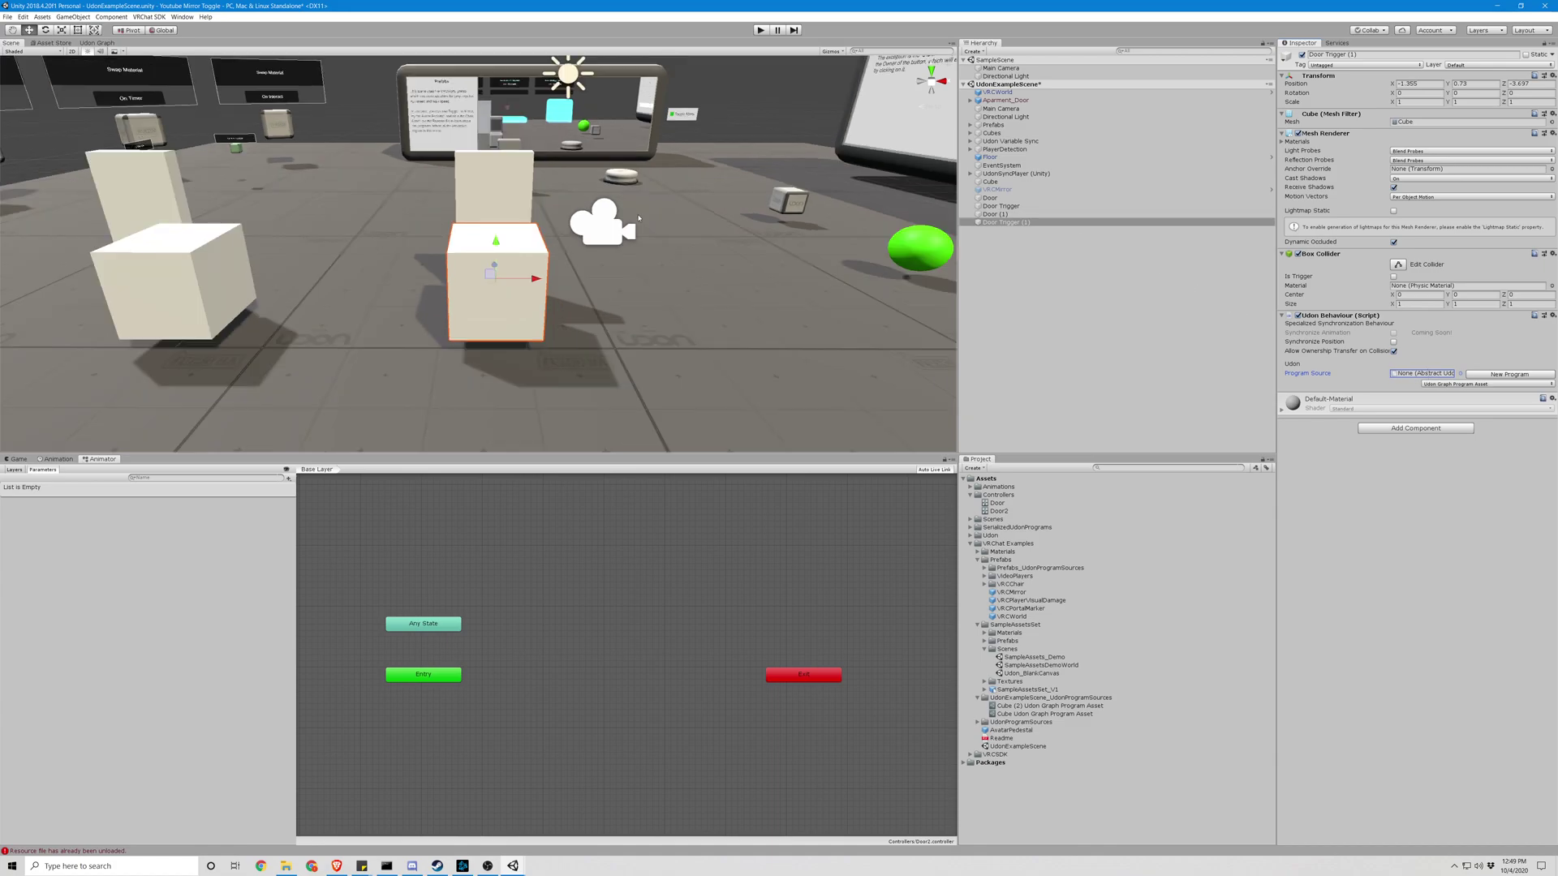
scroll(503, 164, "up", 7)
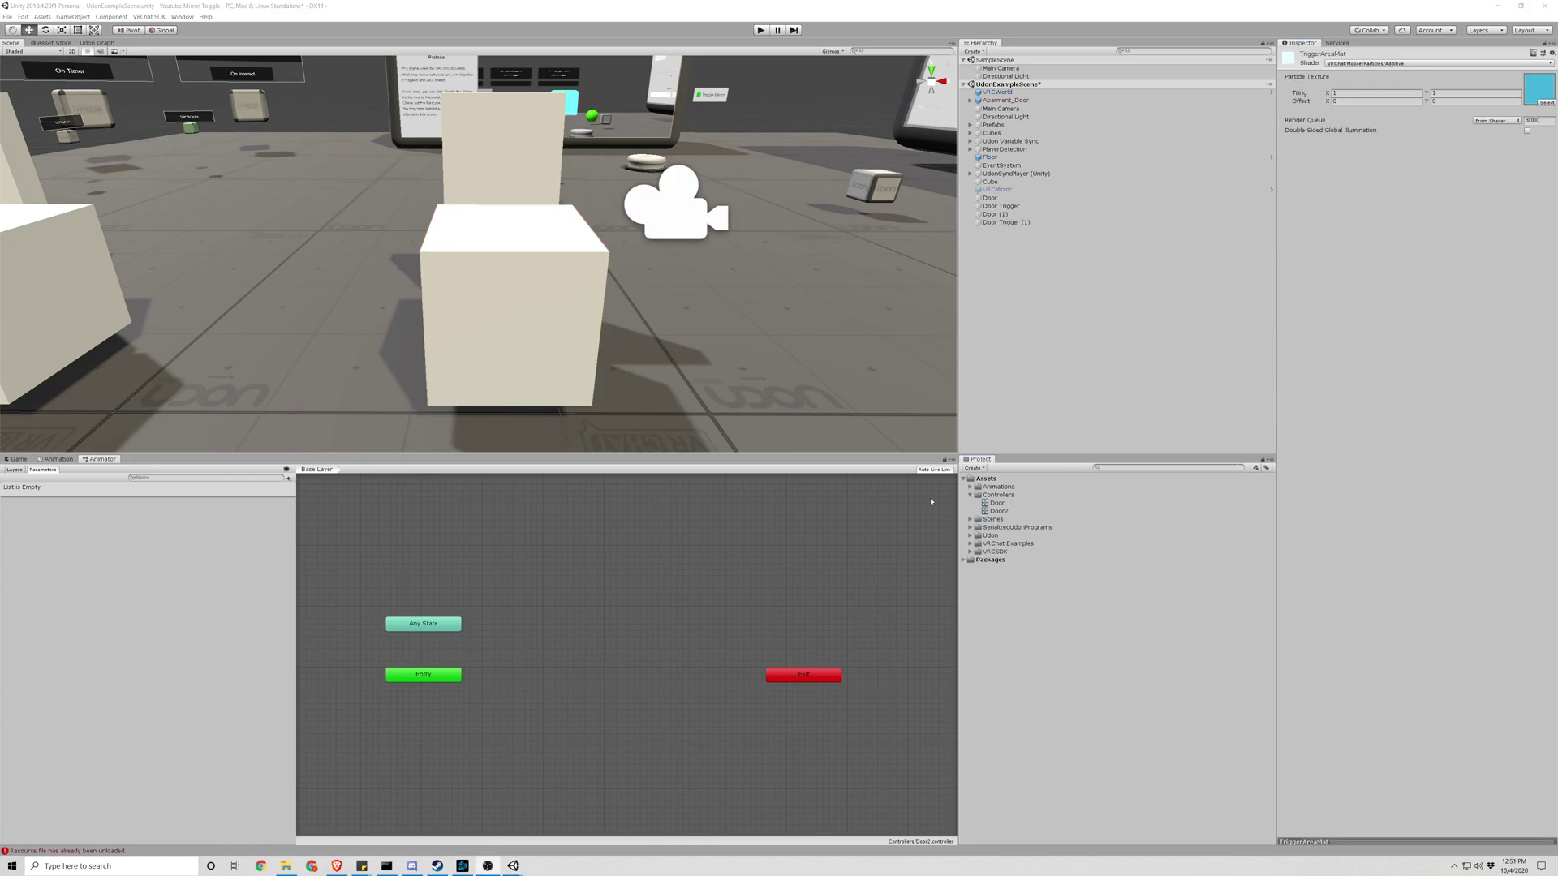
Apply the TriggerAreaMat material from the VRChat Examples materials to the duplicated trigger cube
left_click(971, 544)
left_click(978, 551)
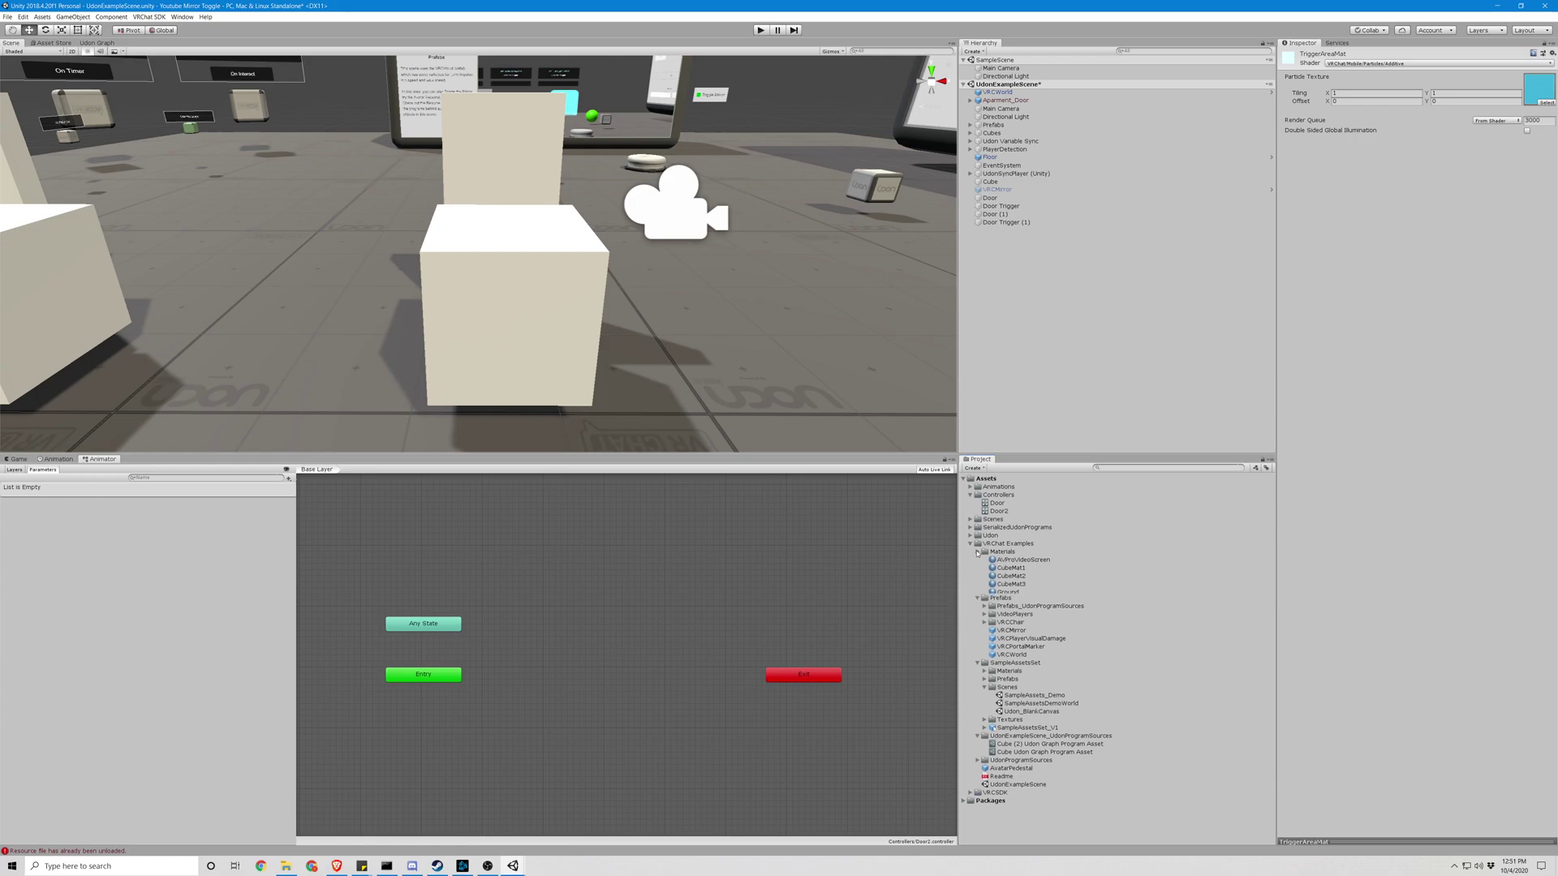
left_click(978, 551)
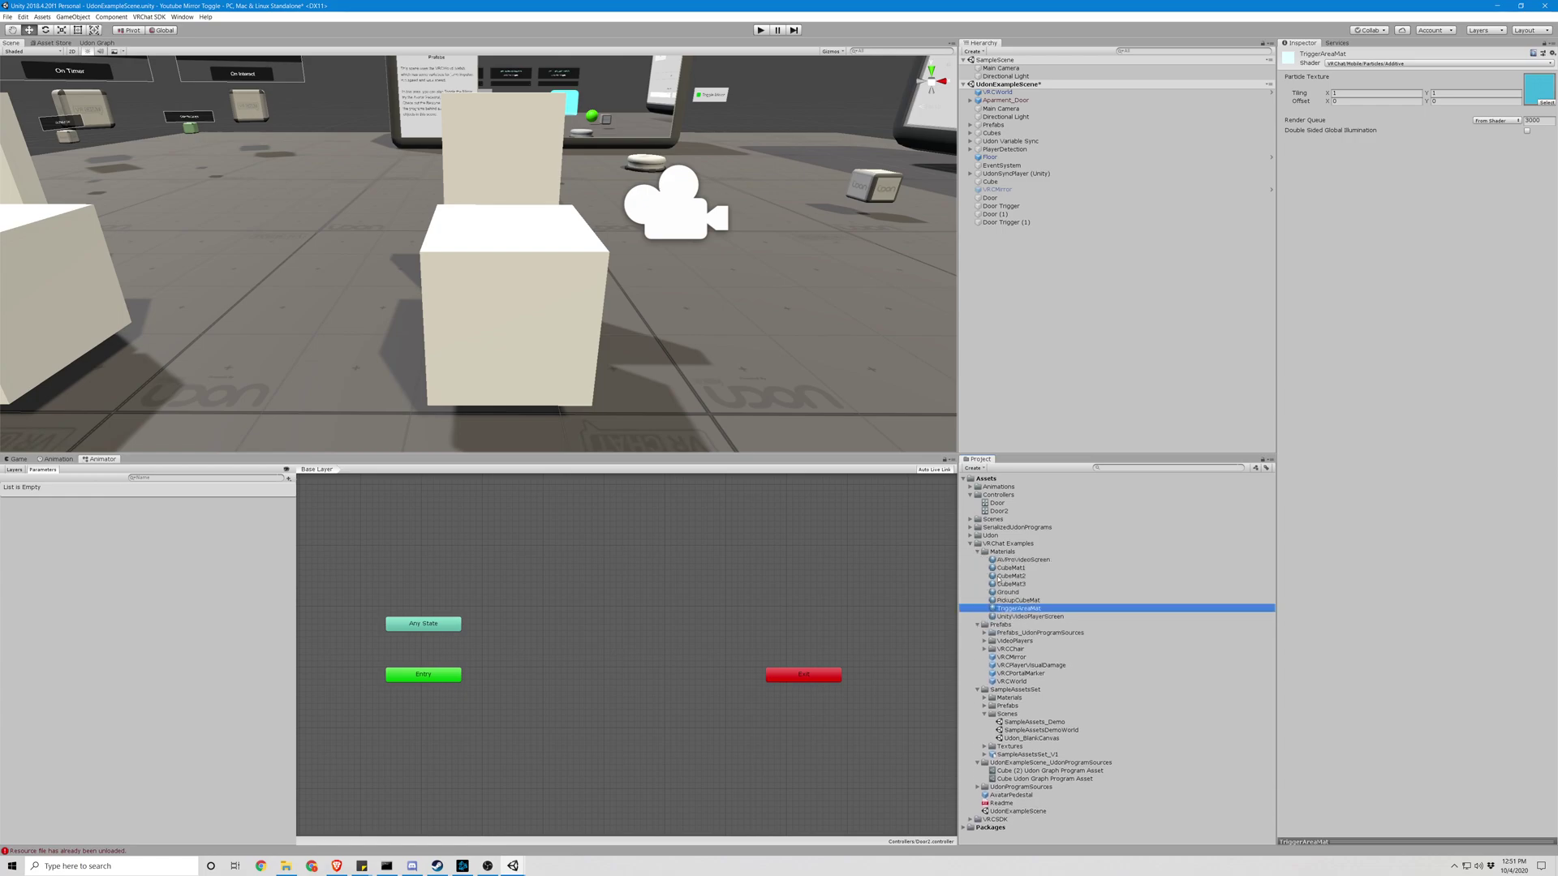
left_click_drag(1020, 610, 549, 313)
mouse_move(715, 327)
right_mouse_down()
mouse_move(438, 313)
mouse_move(678, 338)
mouse_move(713, 327)
right_mouse_up()
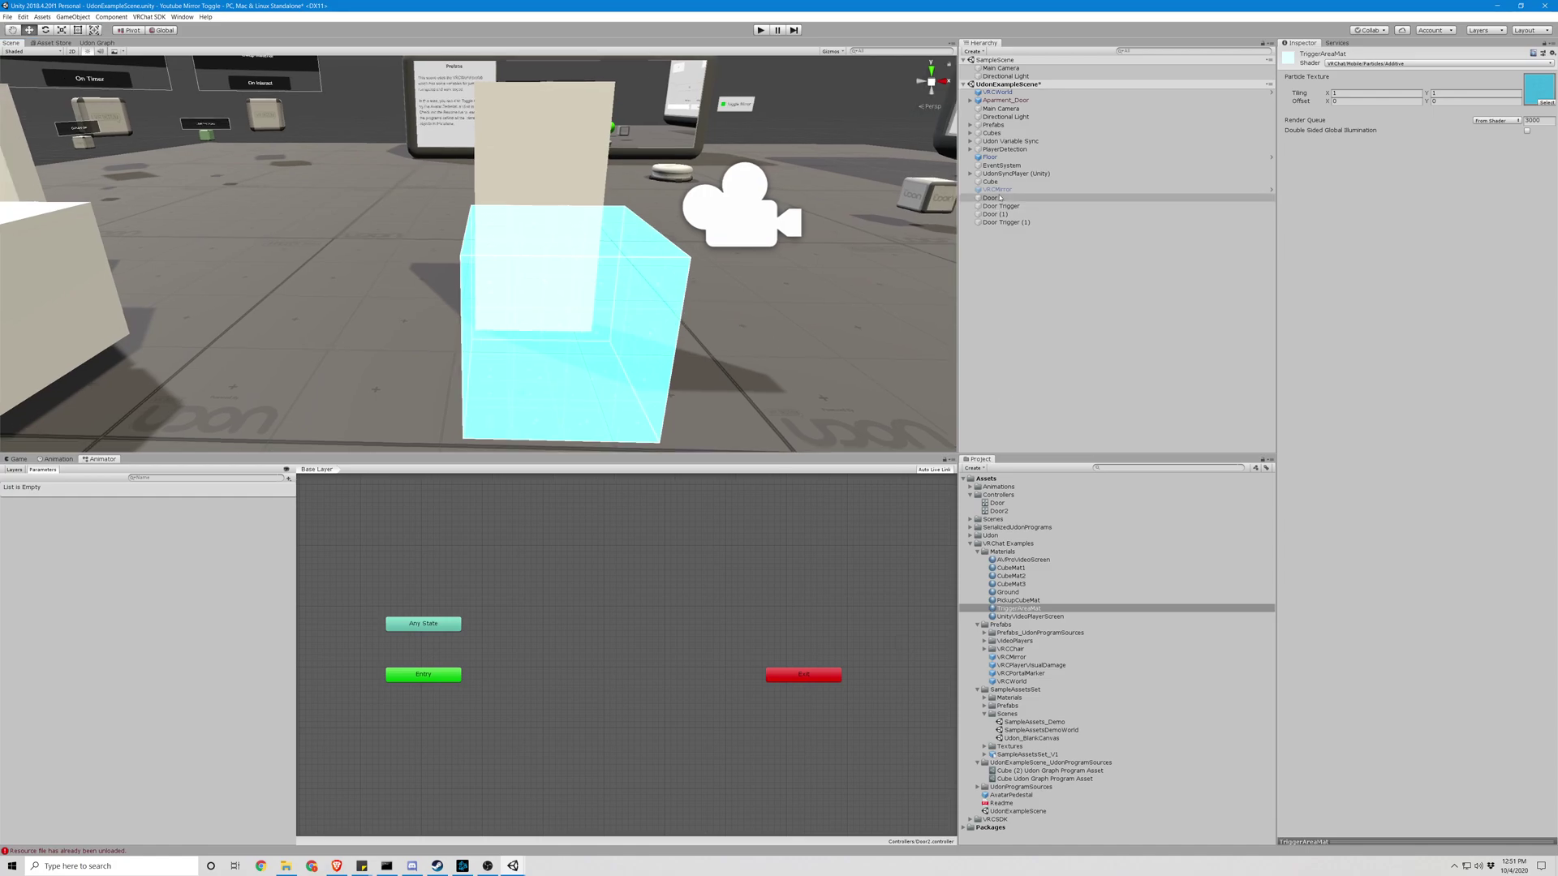
Enable Is Trigger on the duplicated trigger cube's Box Collider and open a new Udon Graph program for the cube
left_click(568, 274)
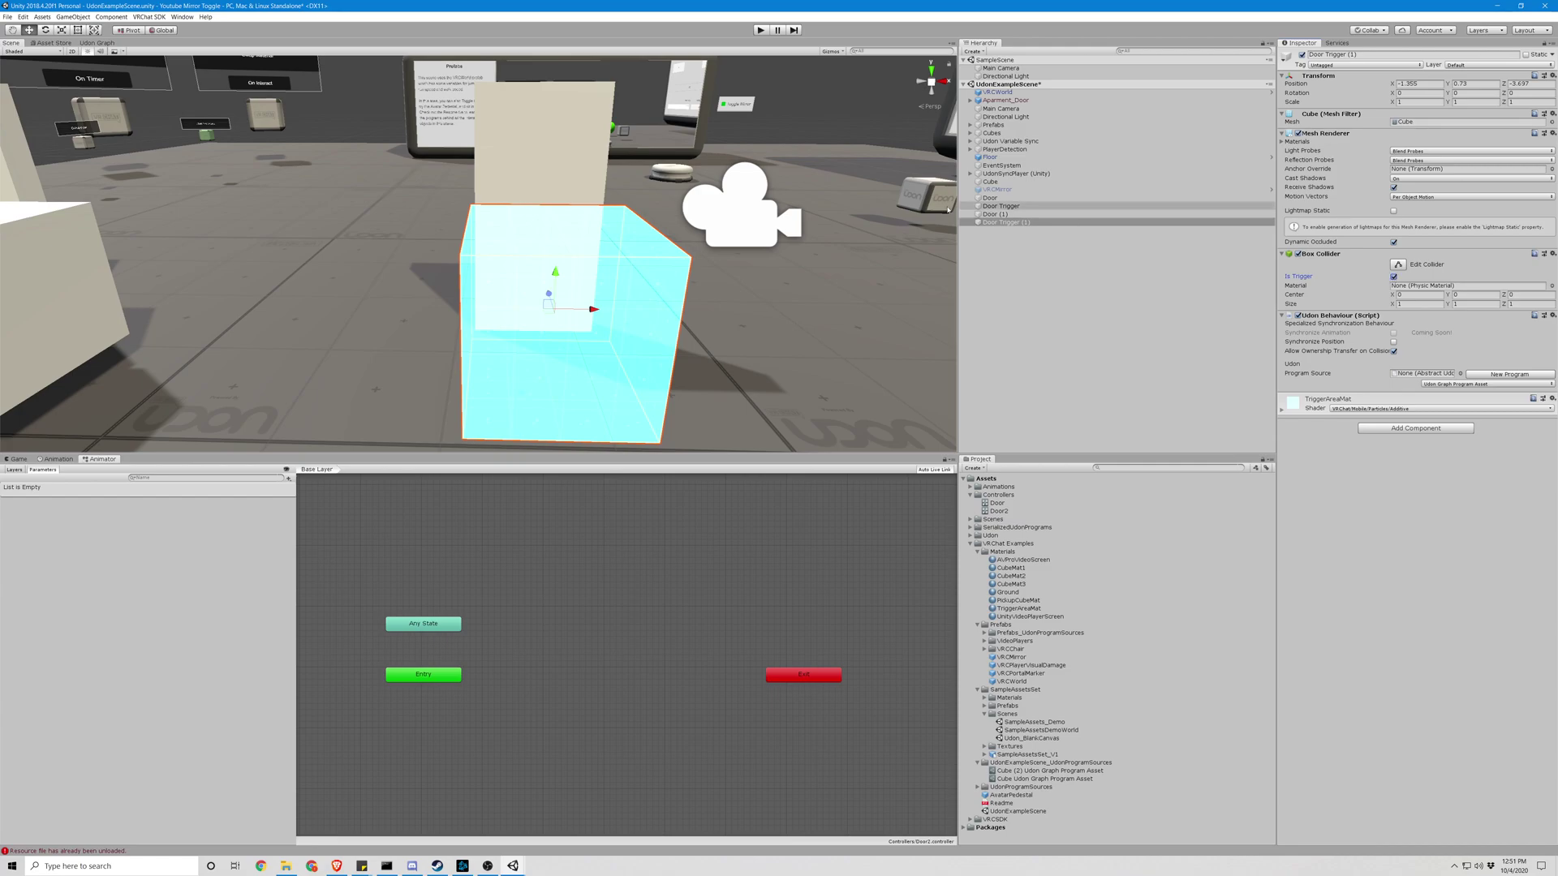
key("s")
right_click_drag(839, 252, 834, 212)
key("d")
key("w")
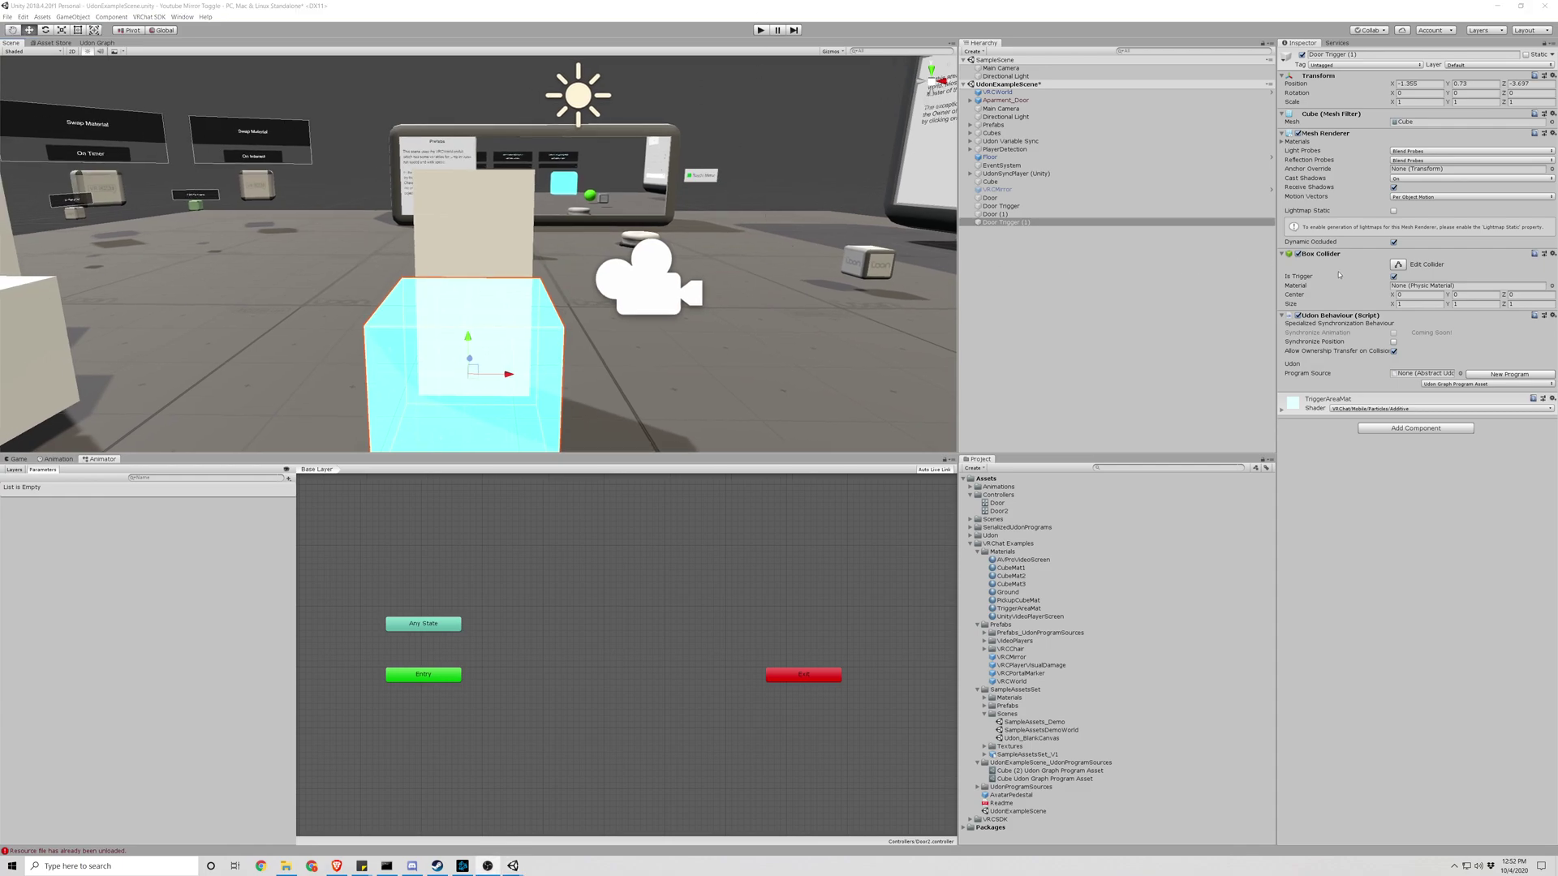
left_click(1491, 375)
left_click(1436, 394)
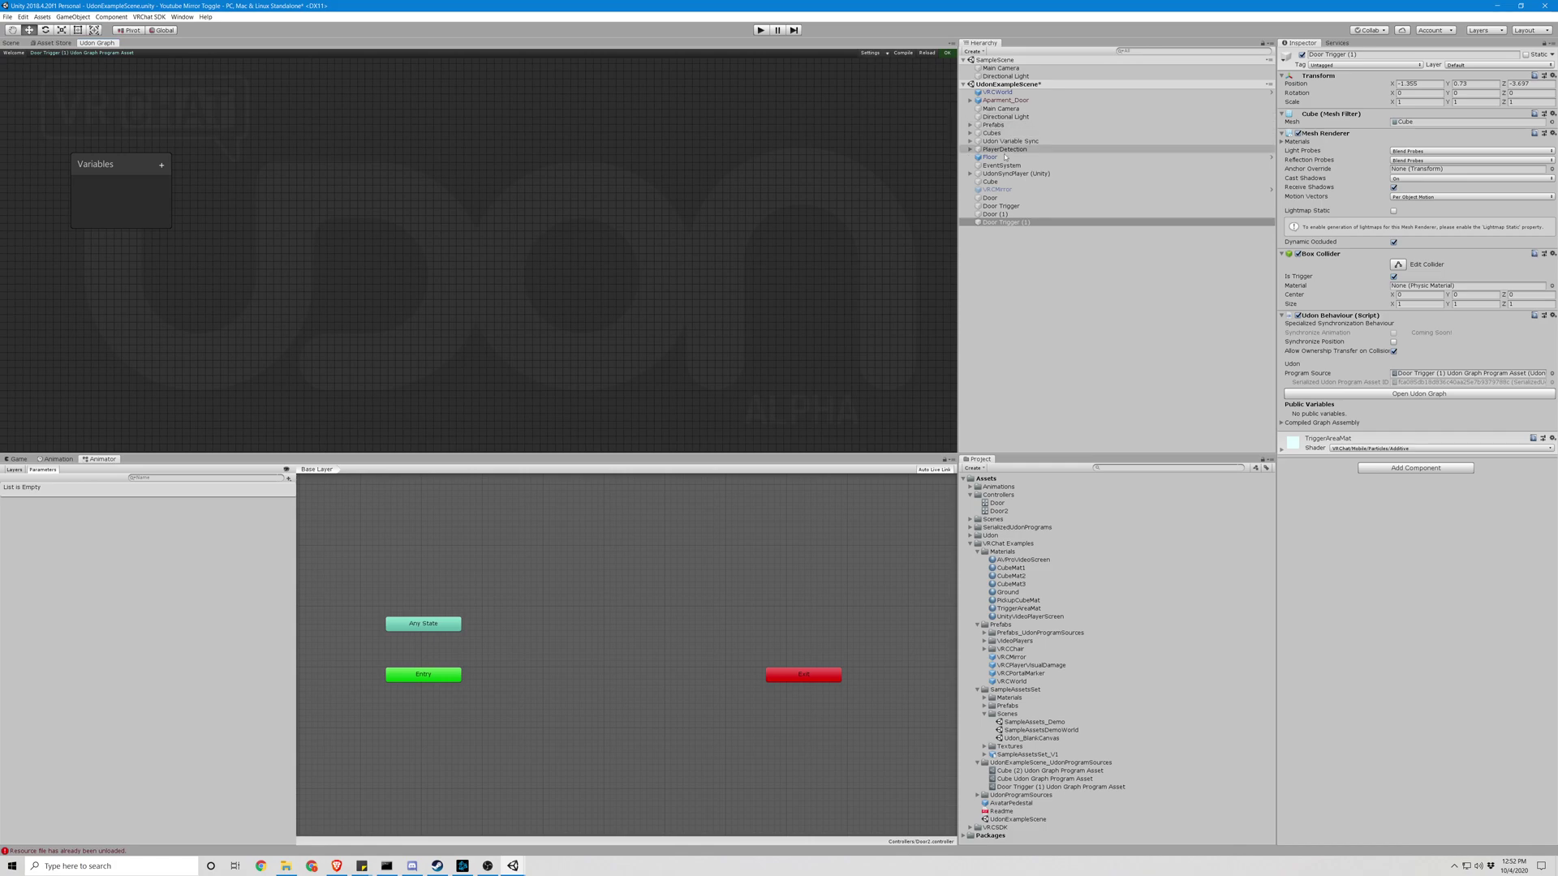
Rename the duplicated door object Door (1) as Door2
left_click(1011, 215)
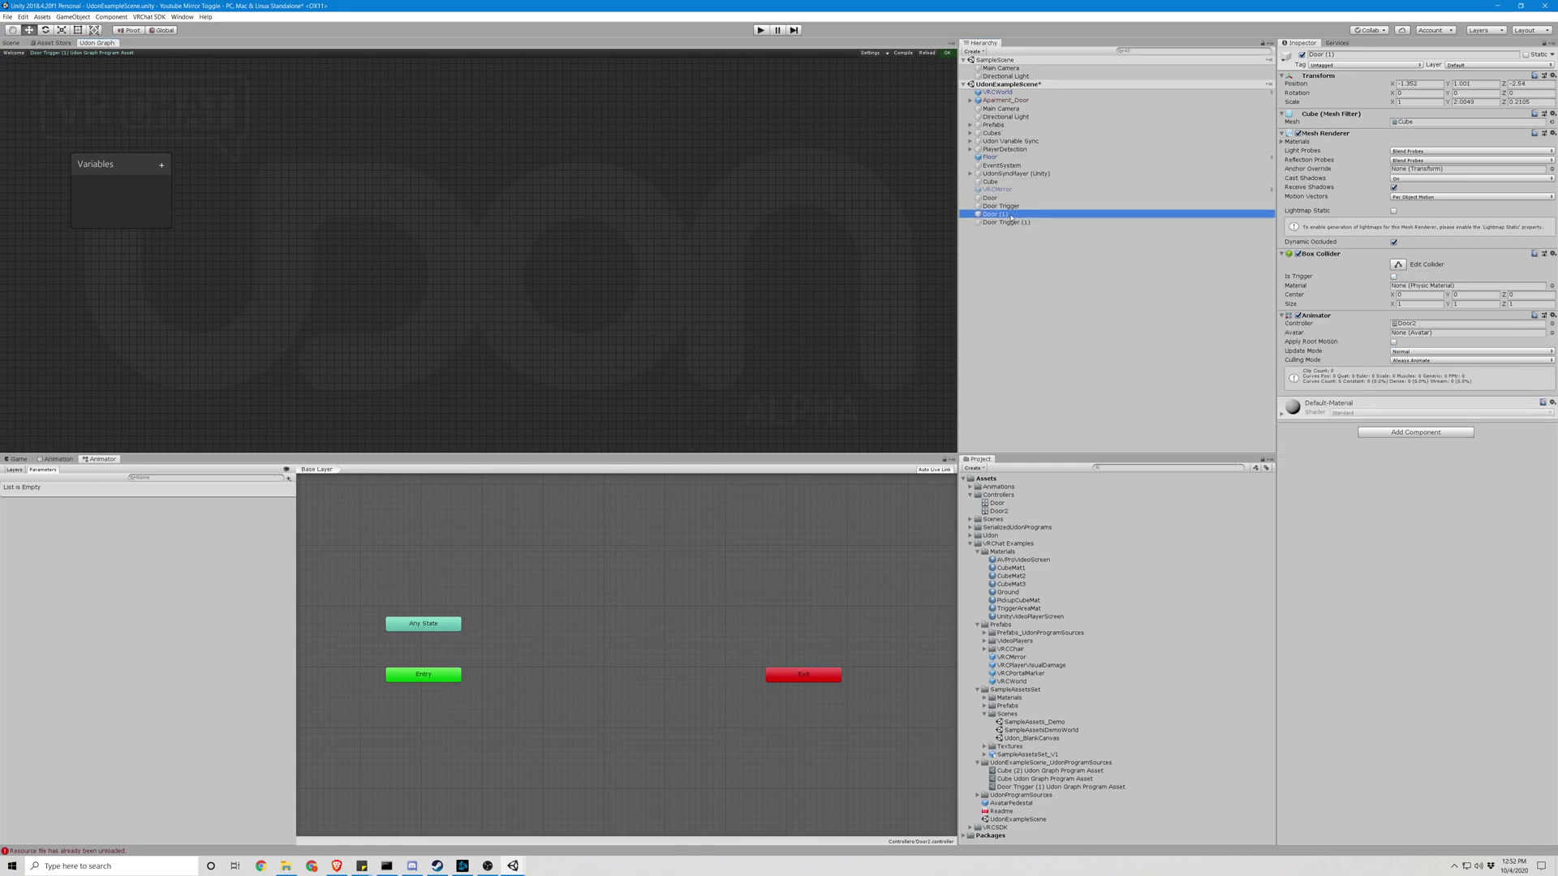
right_click(1011, 215)
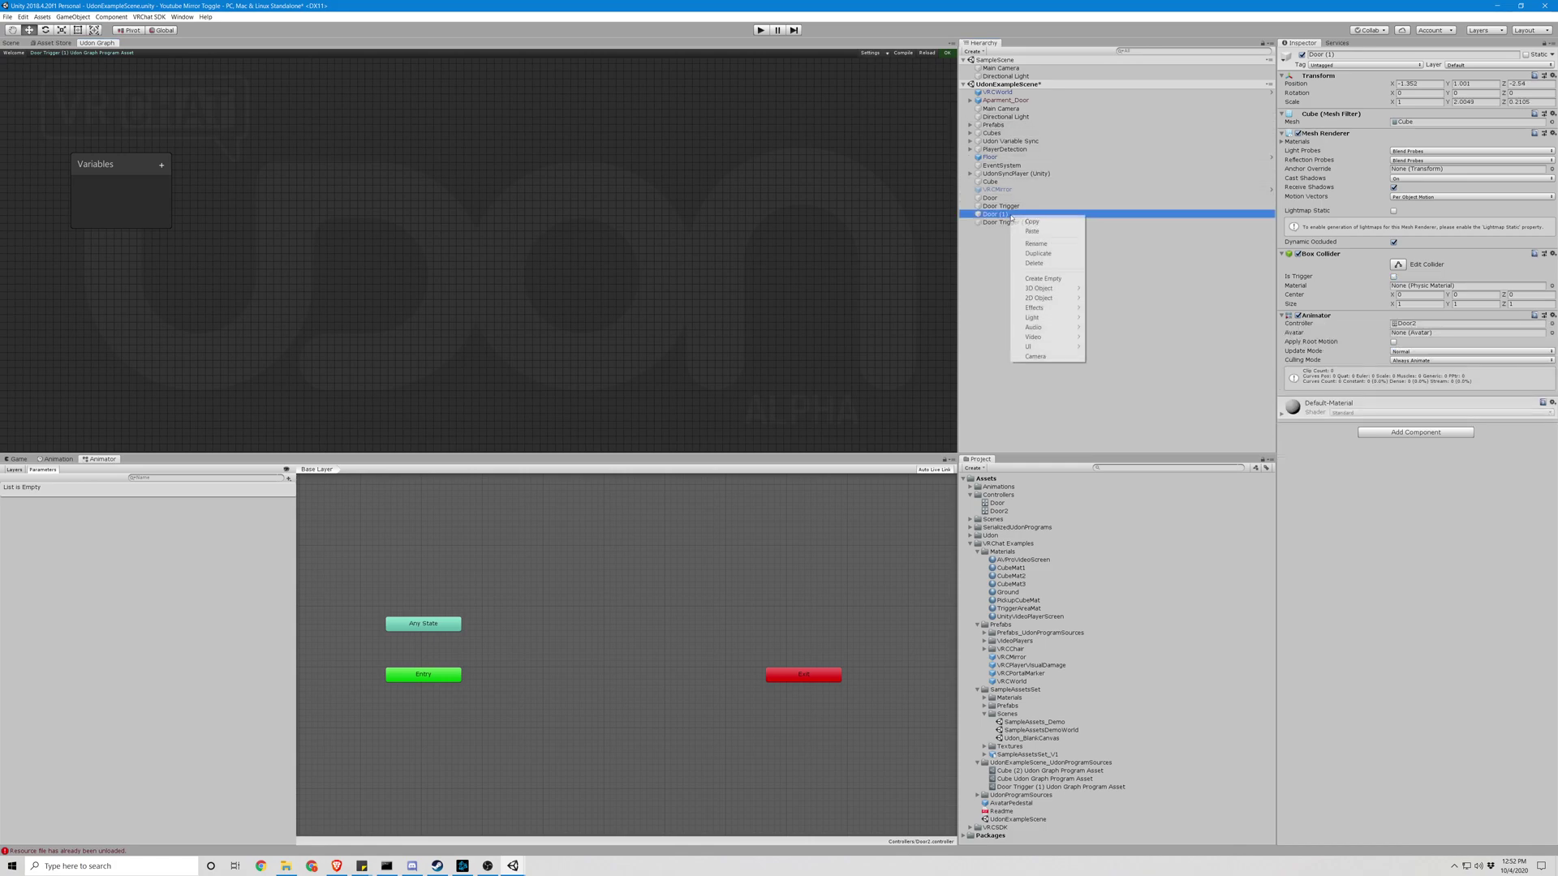
left_click(1055, 244)
type("Door2")
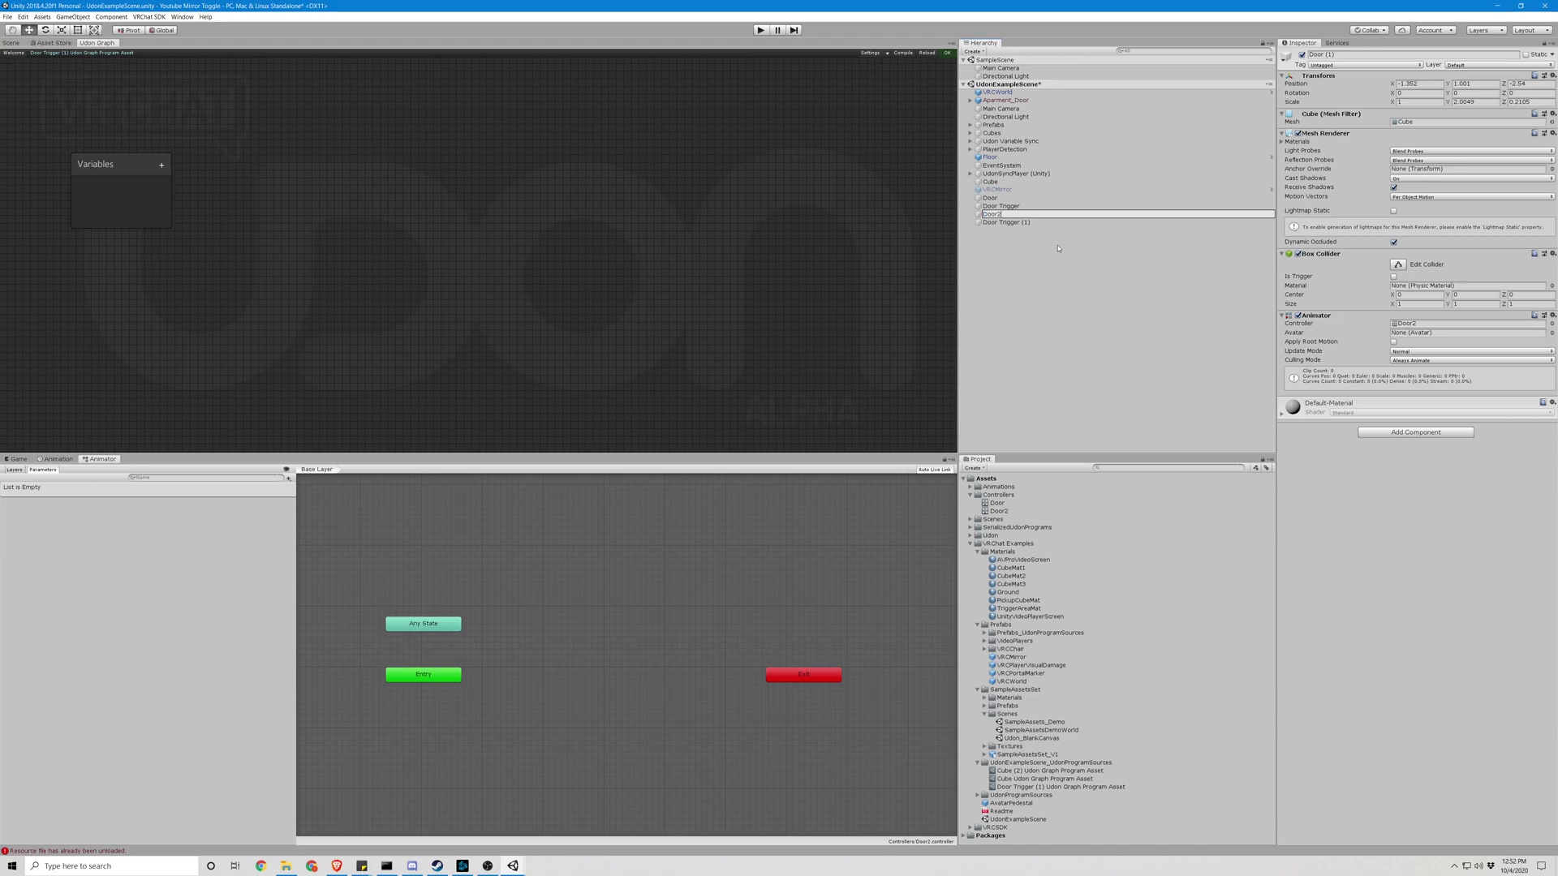
key("Return")
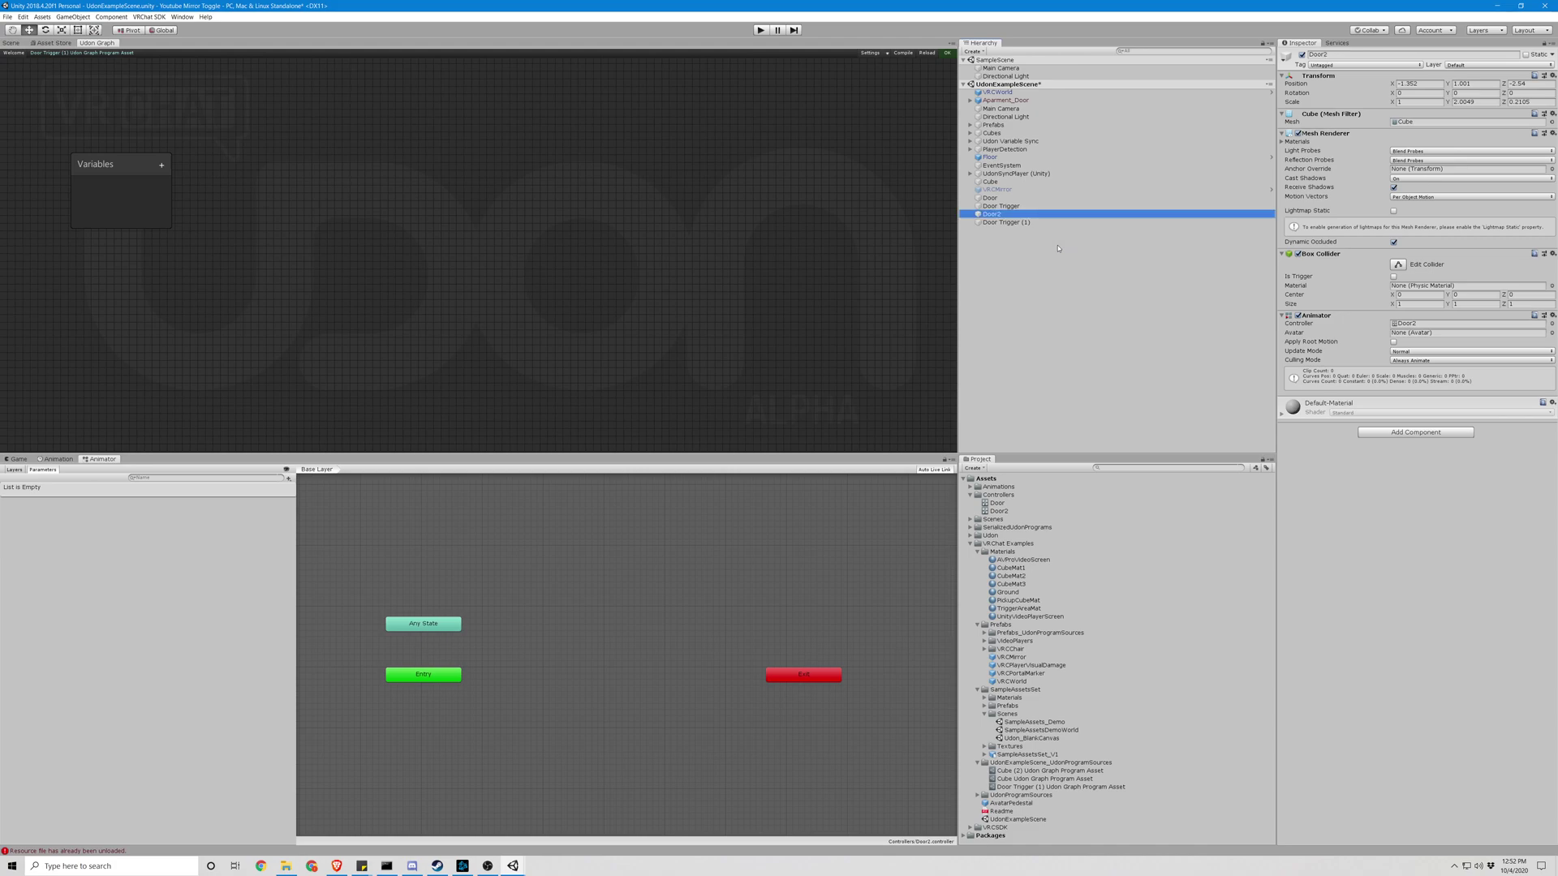
Rename the duplicated trigger object Door Trigger (1) as Door Trigger2 and select the Door2 object
left_click(1029, 226)
right_click(1027, 226)
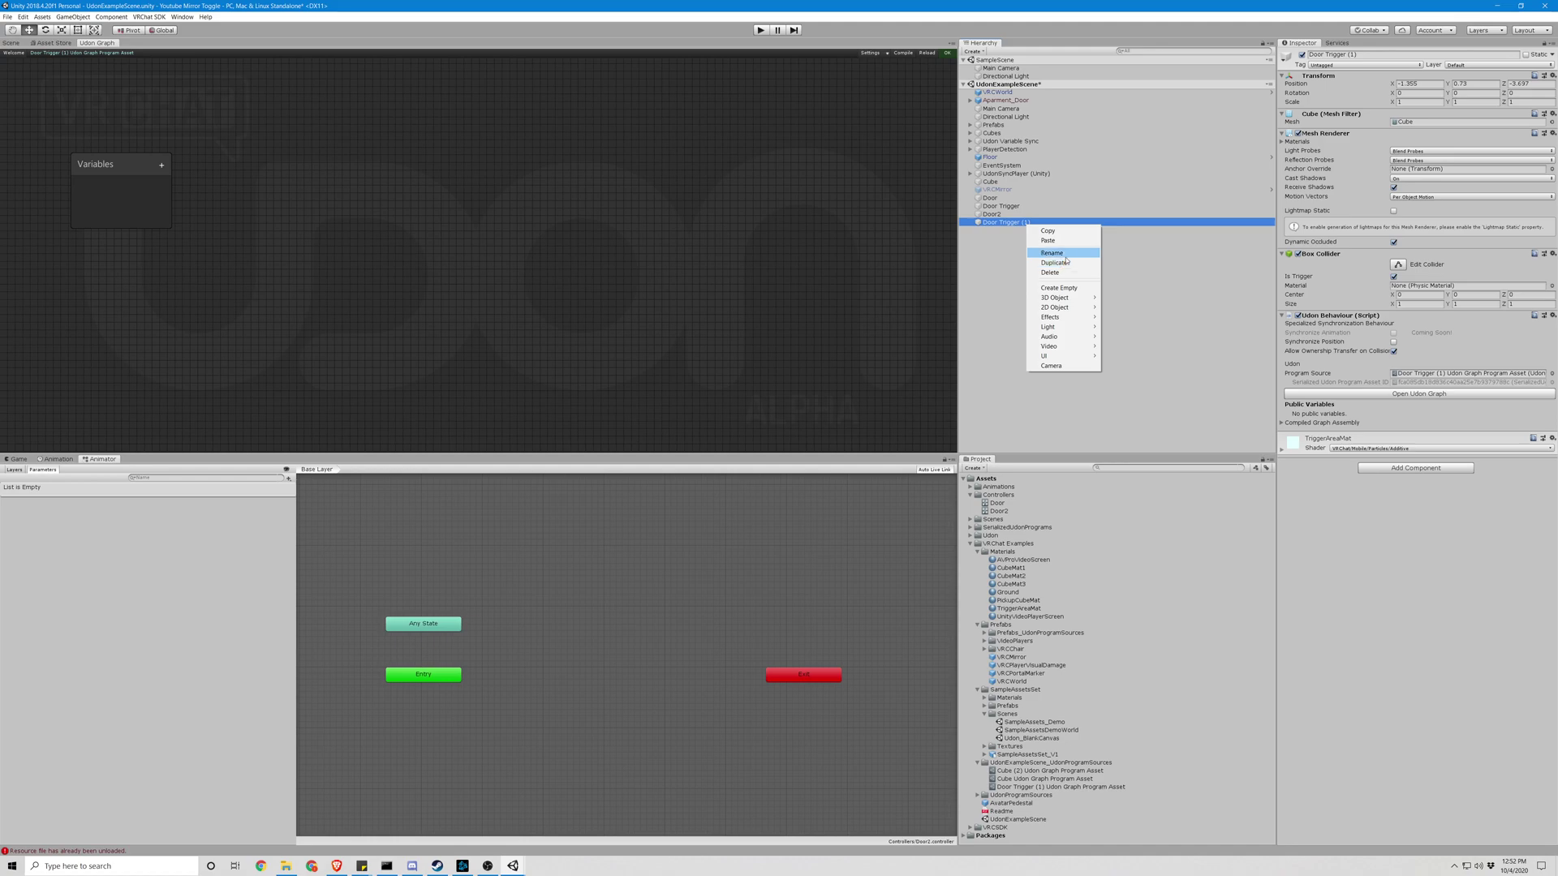
left_click(1066, 254)
key("Right")
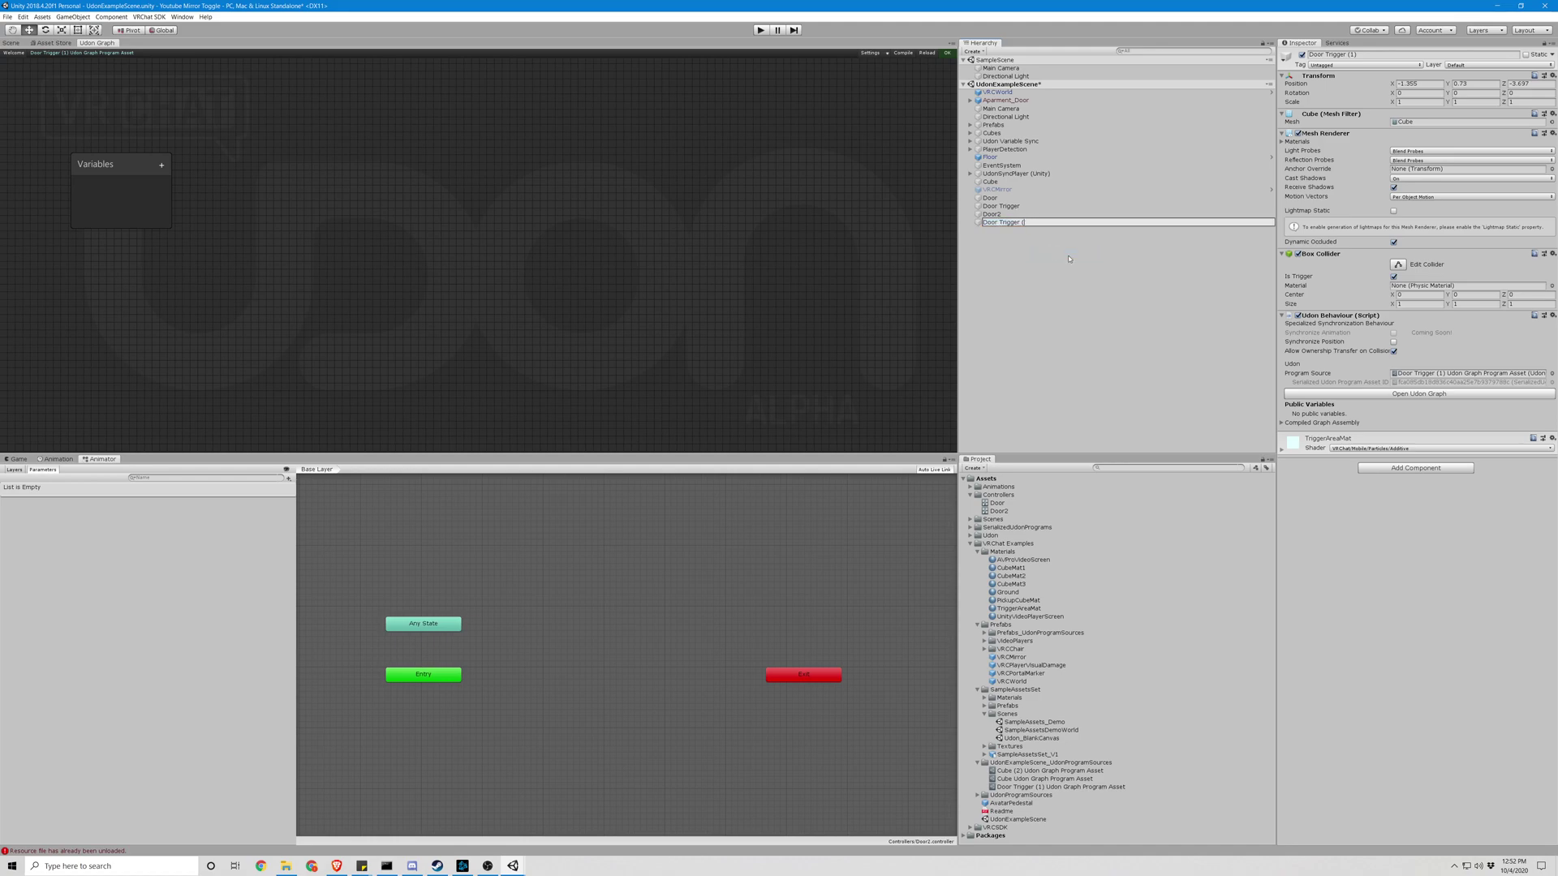
type("2")
key("Return")
key("Up")
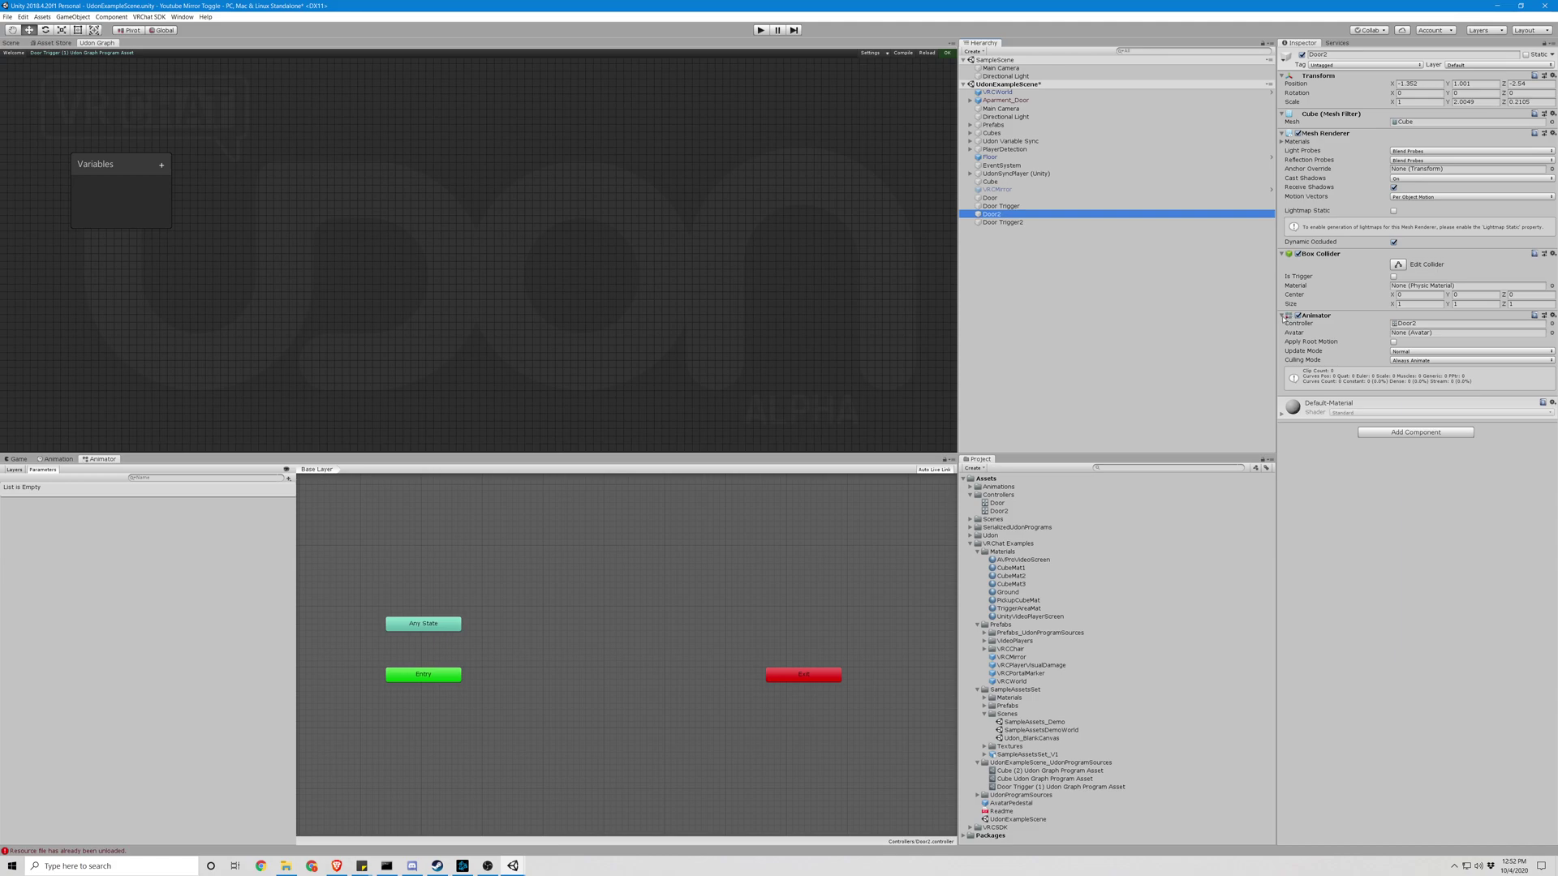
Add Door2's Animator to the Udon graph as a variable node and place an On Player Trigger Enter event node
left_click_drag(1284, 318, 249, 179)
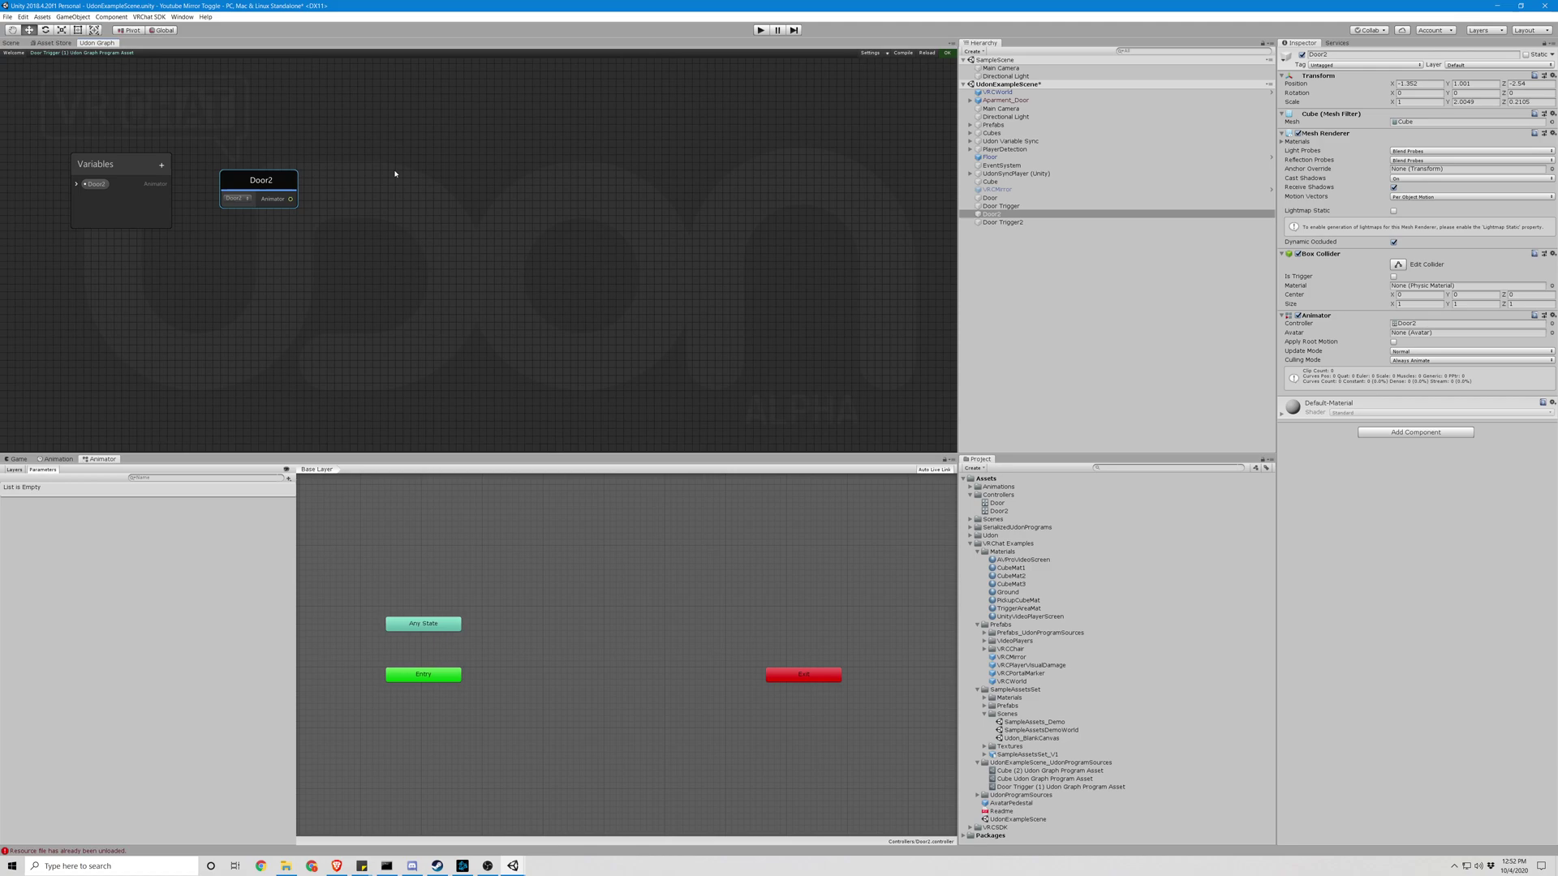
right_click(429, 173)
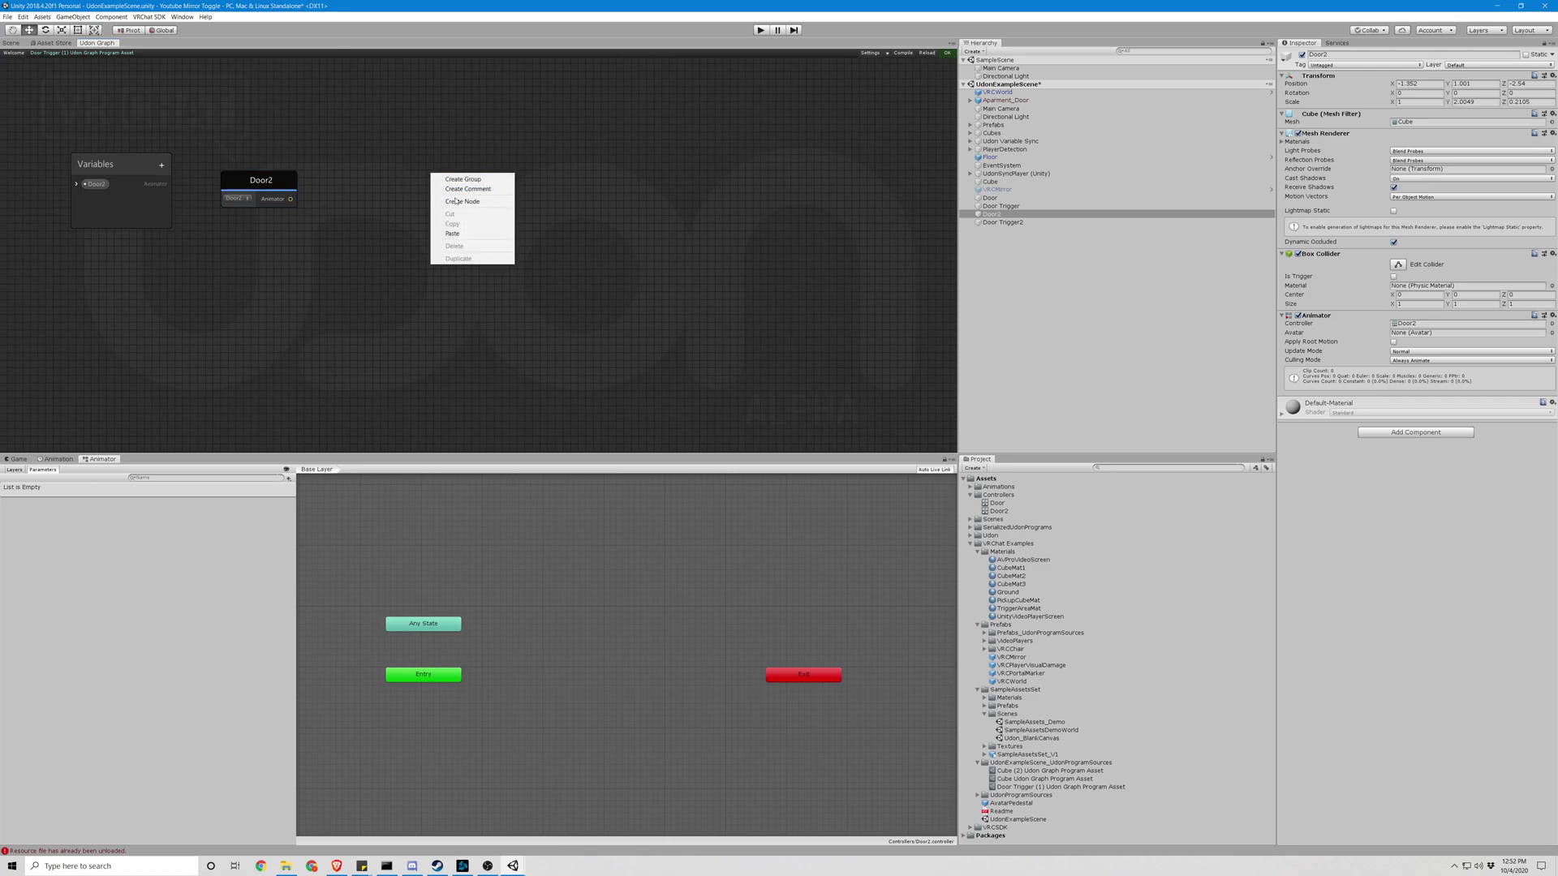
left_click(456, 201)
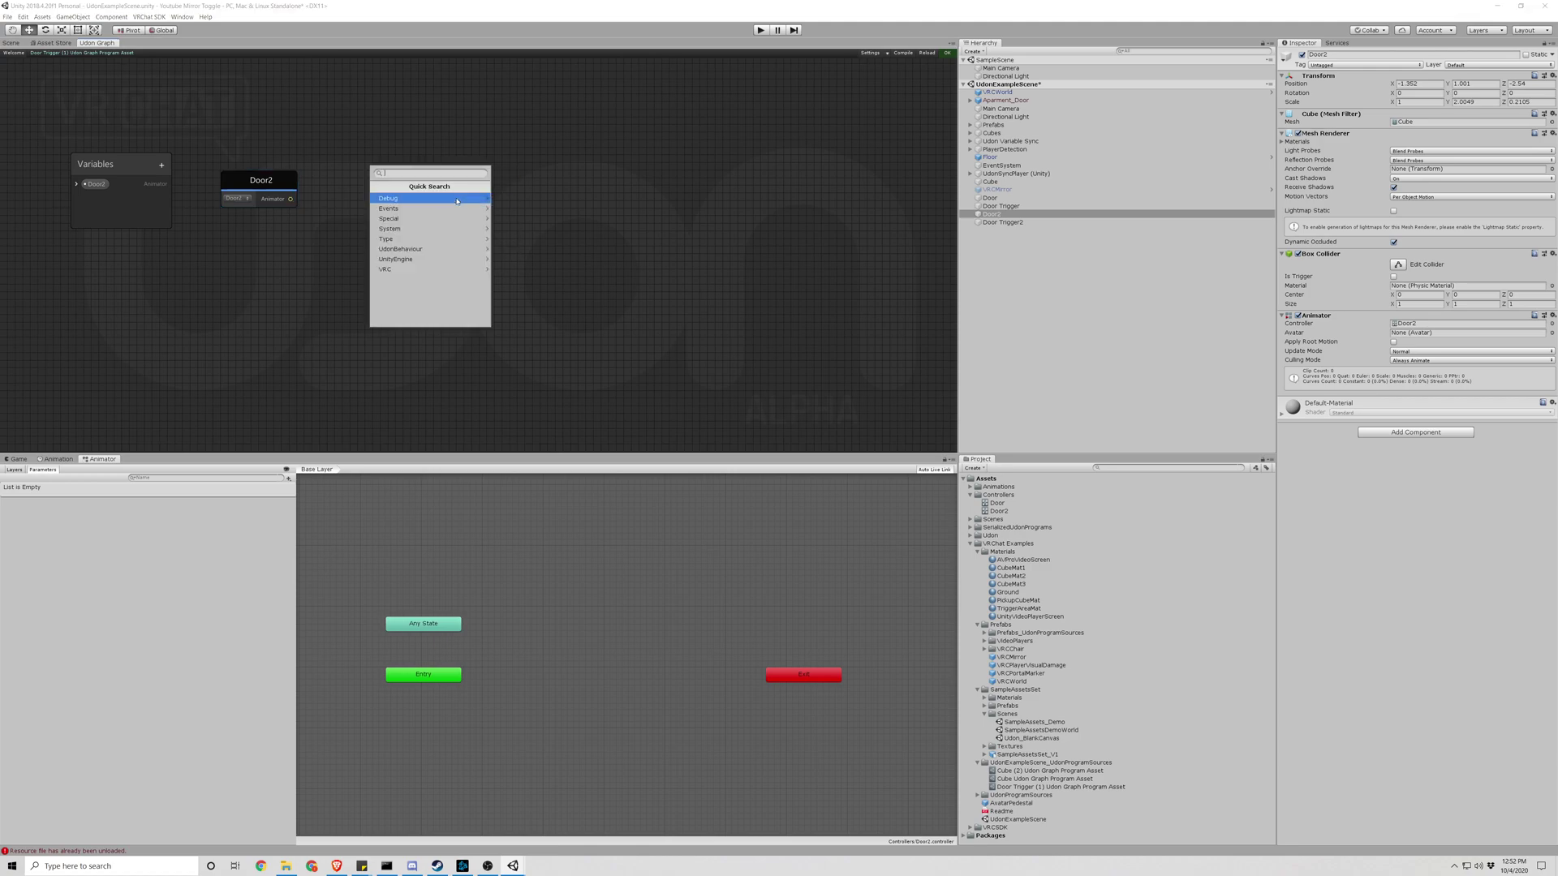
type("onplayer")
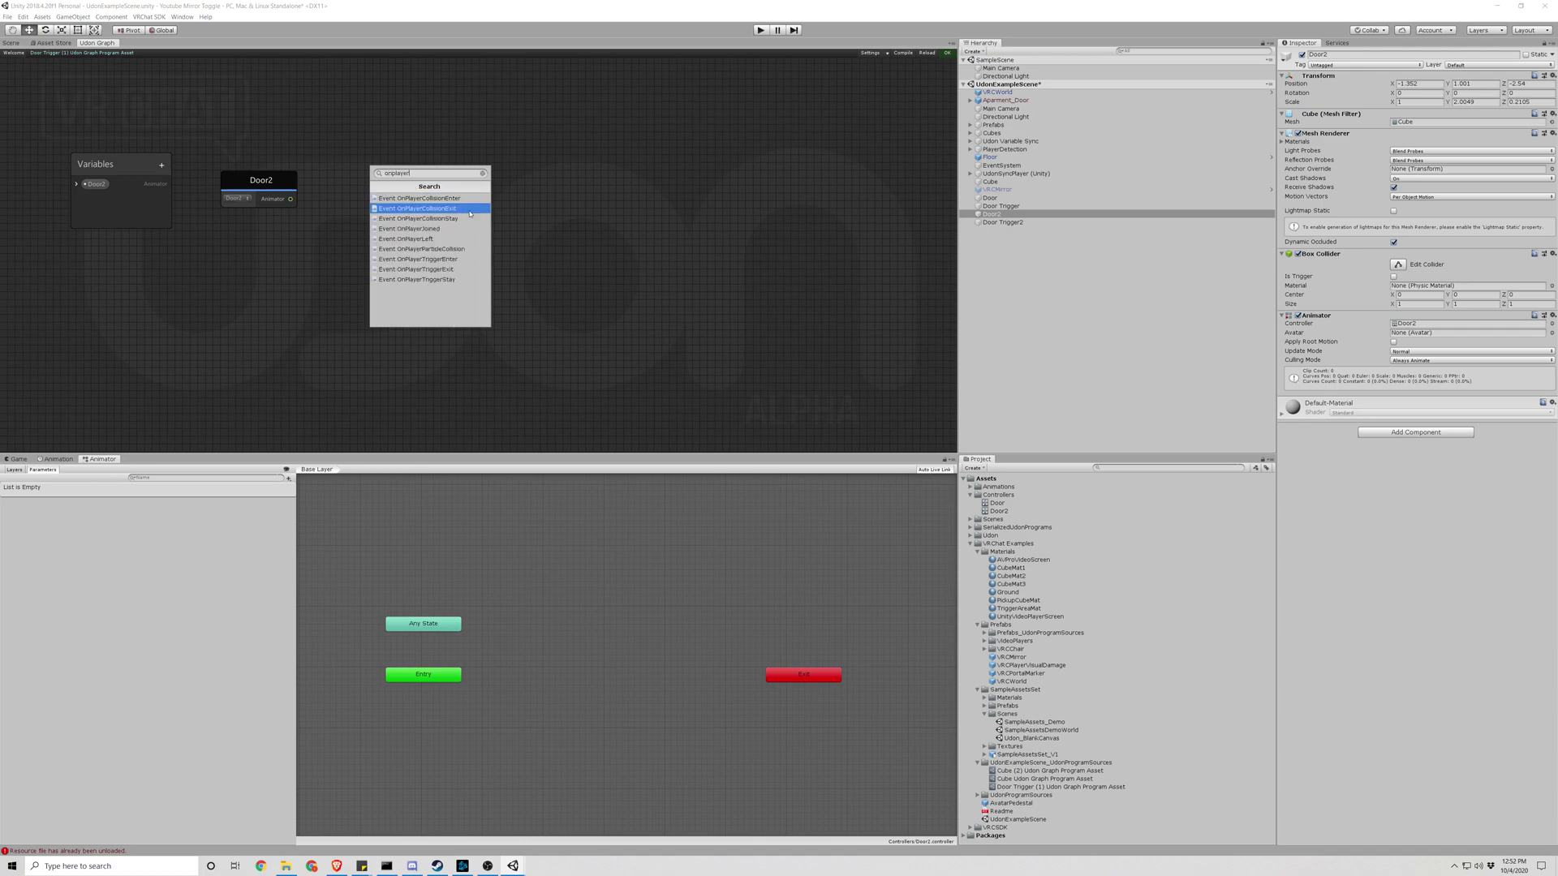
left_click(459, 261)
left_click_drag(455, 254, 404, 202)
Add an On Player Trigger Exit event node below the On Player Trigger Enter node
right_click(411, 241)
left_click(443, 269)
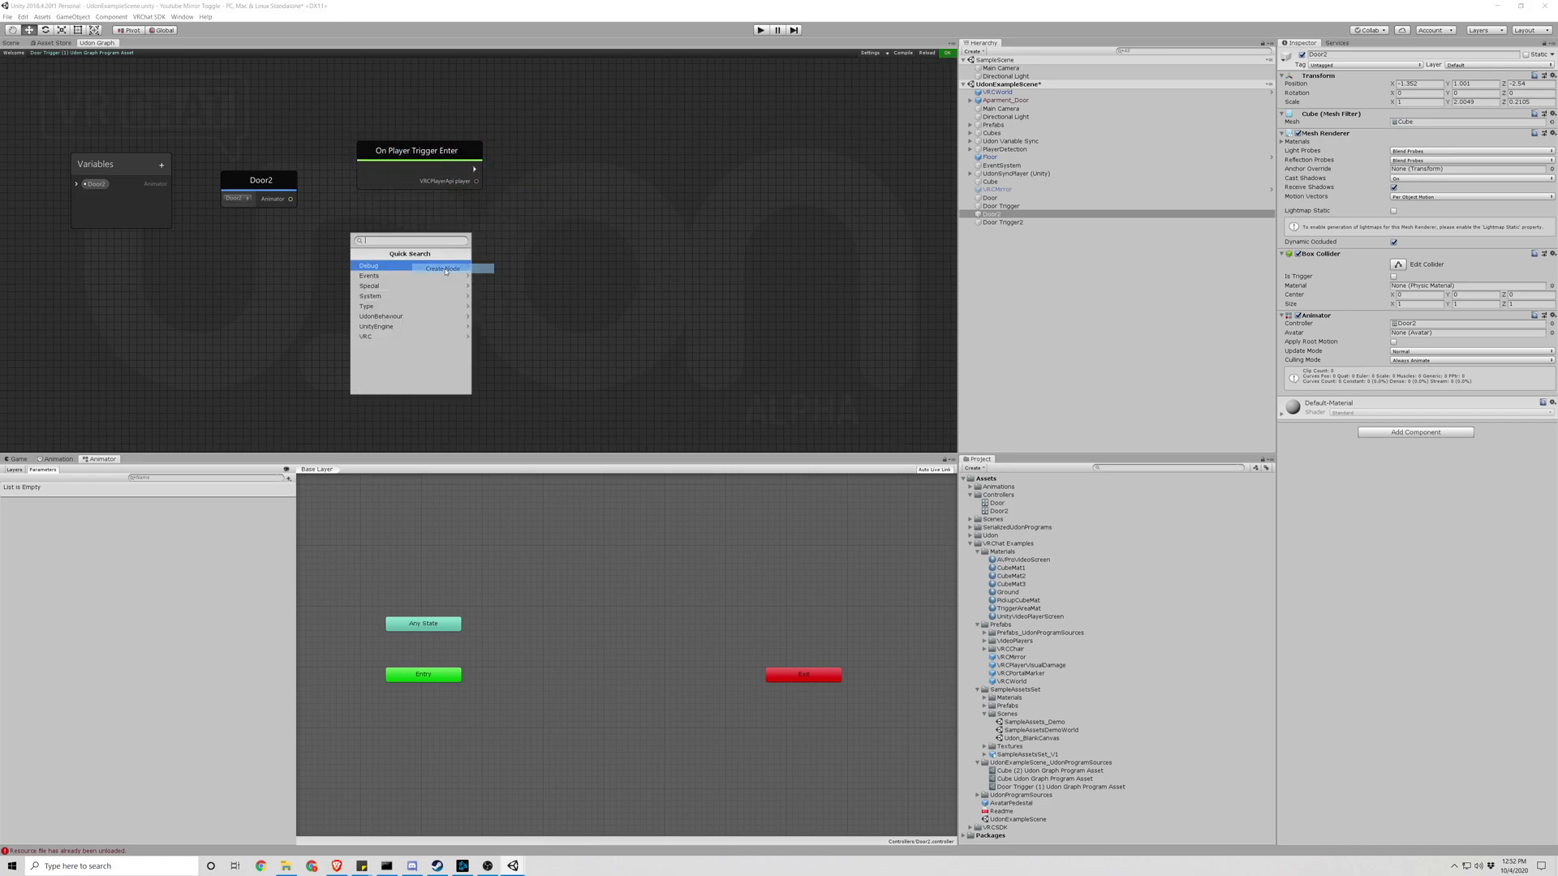
type("on player ")
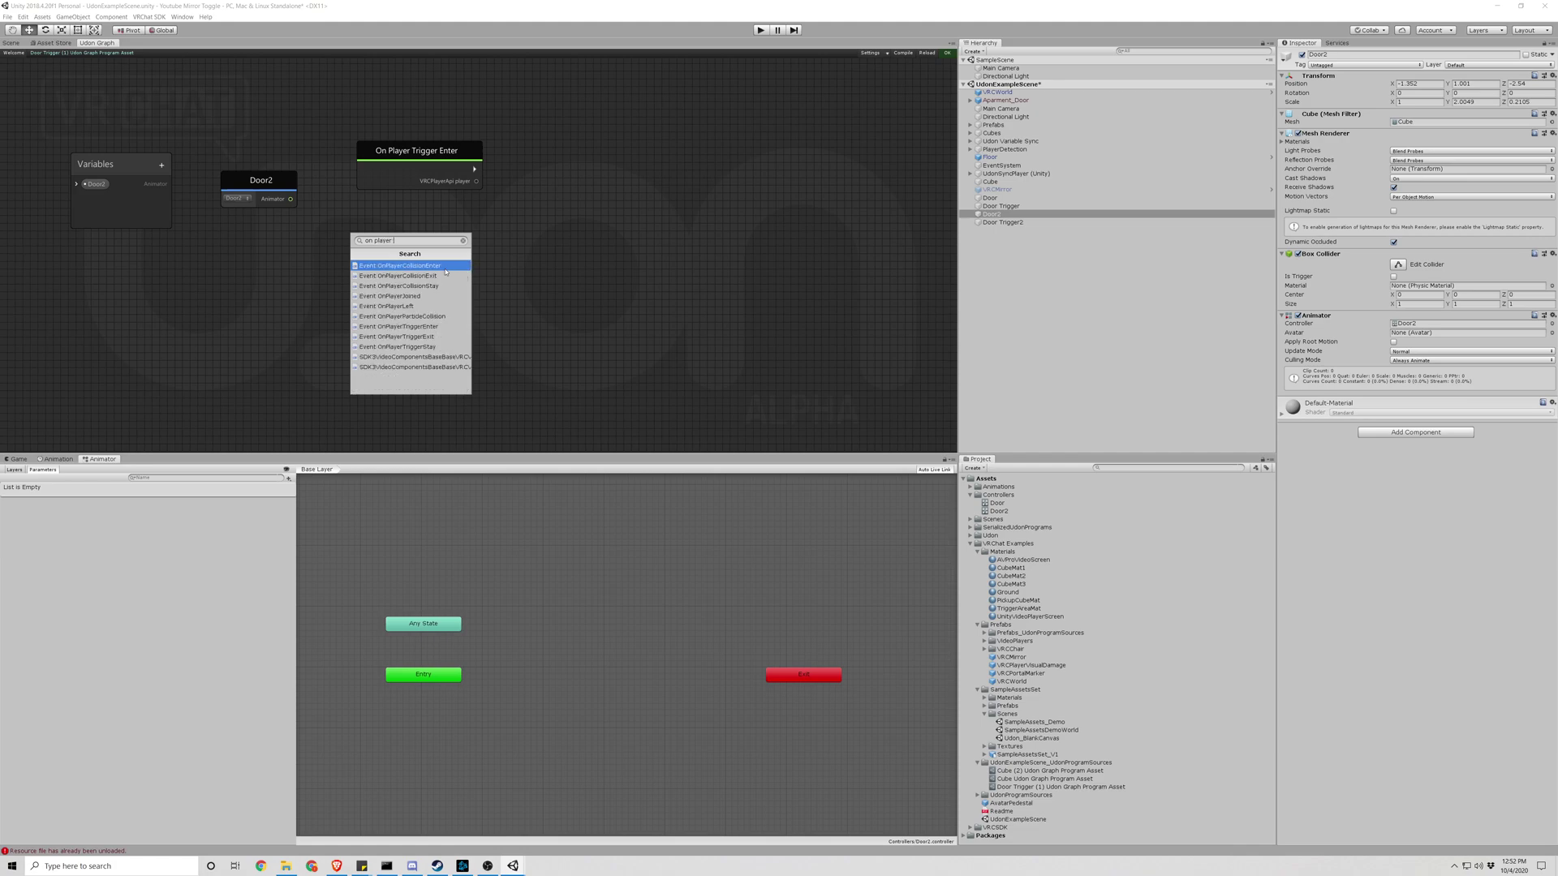
type("exit")
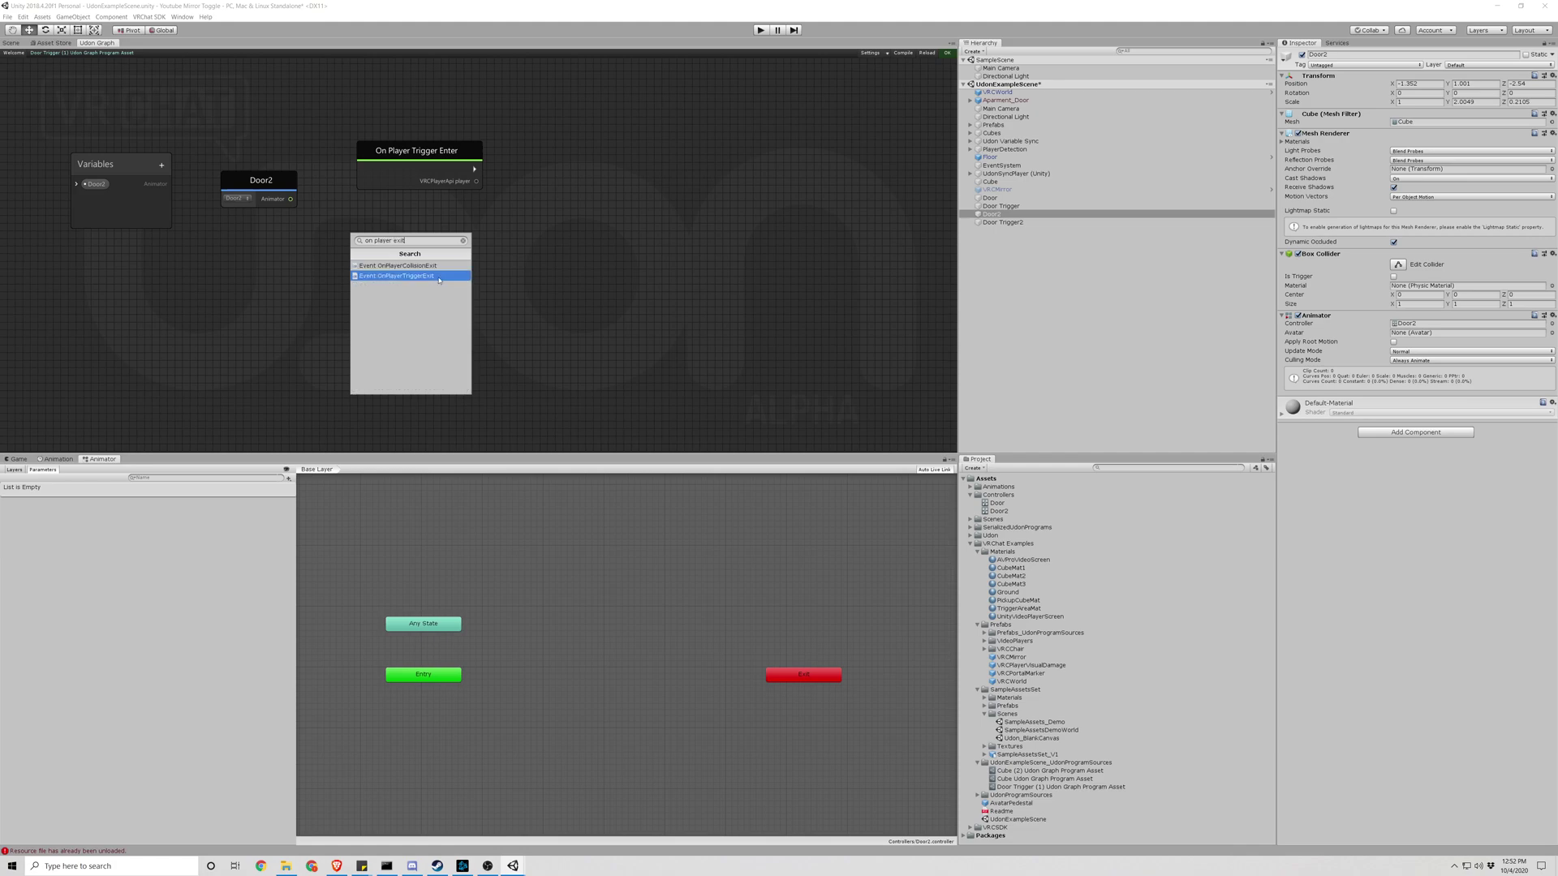
left_click(439, 276)
left_click_drag(467, 264, 417, 264)
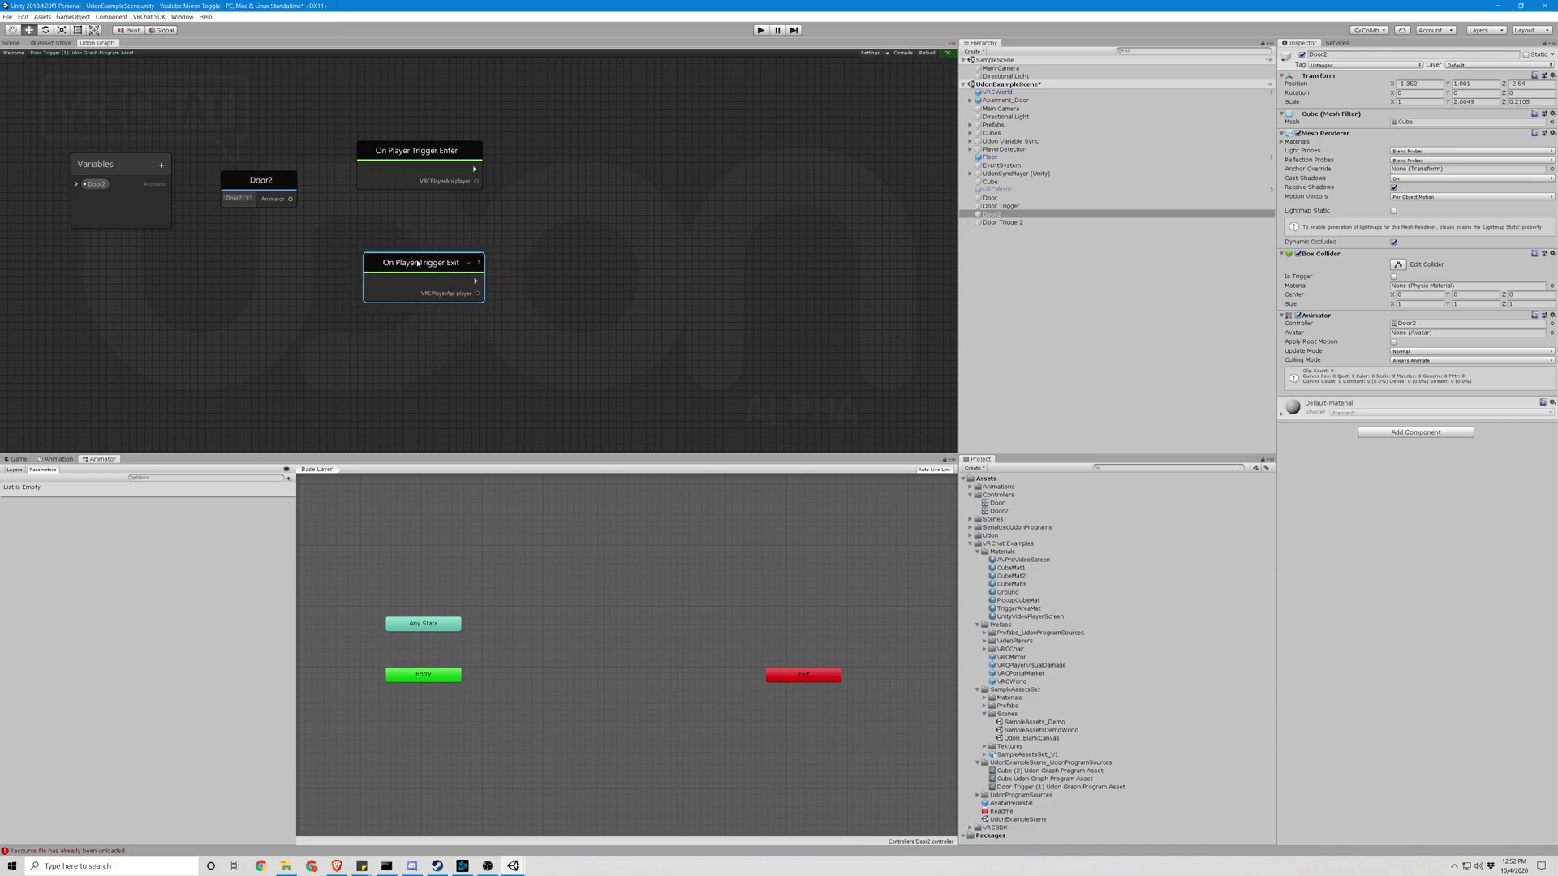
Move the Door2 node to the far side of the two event nodes and add an Animator Set Bool node beyond it
left_click(568, 231)
left_click_drag(293, 179, 588, 219)
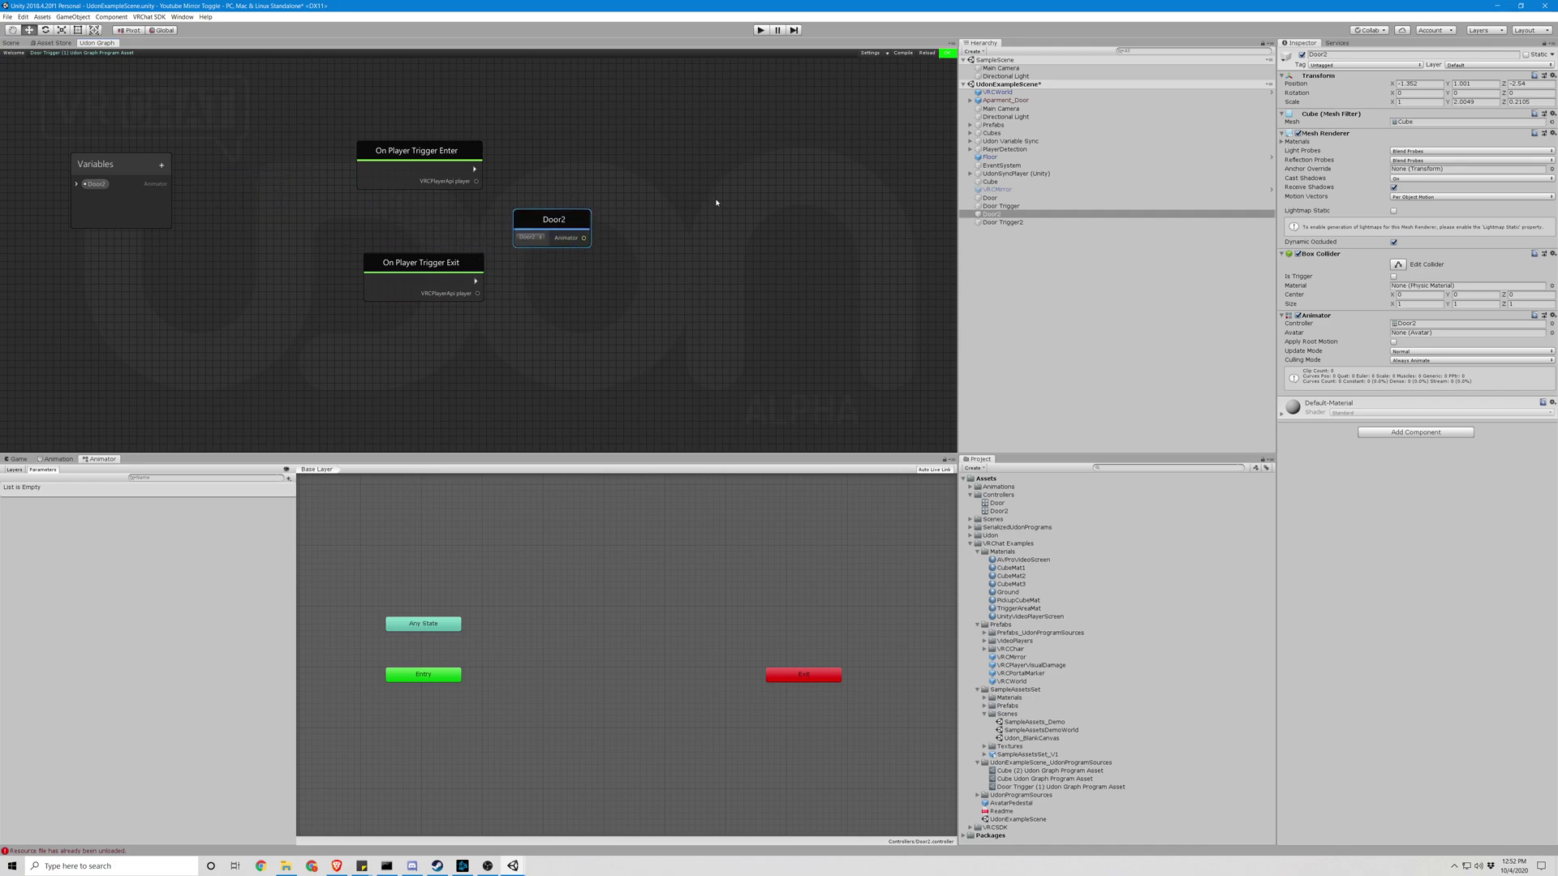
right_click(678, 175)
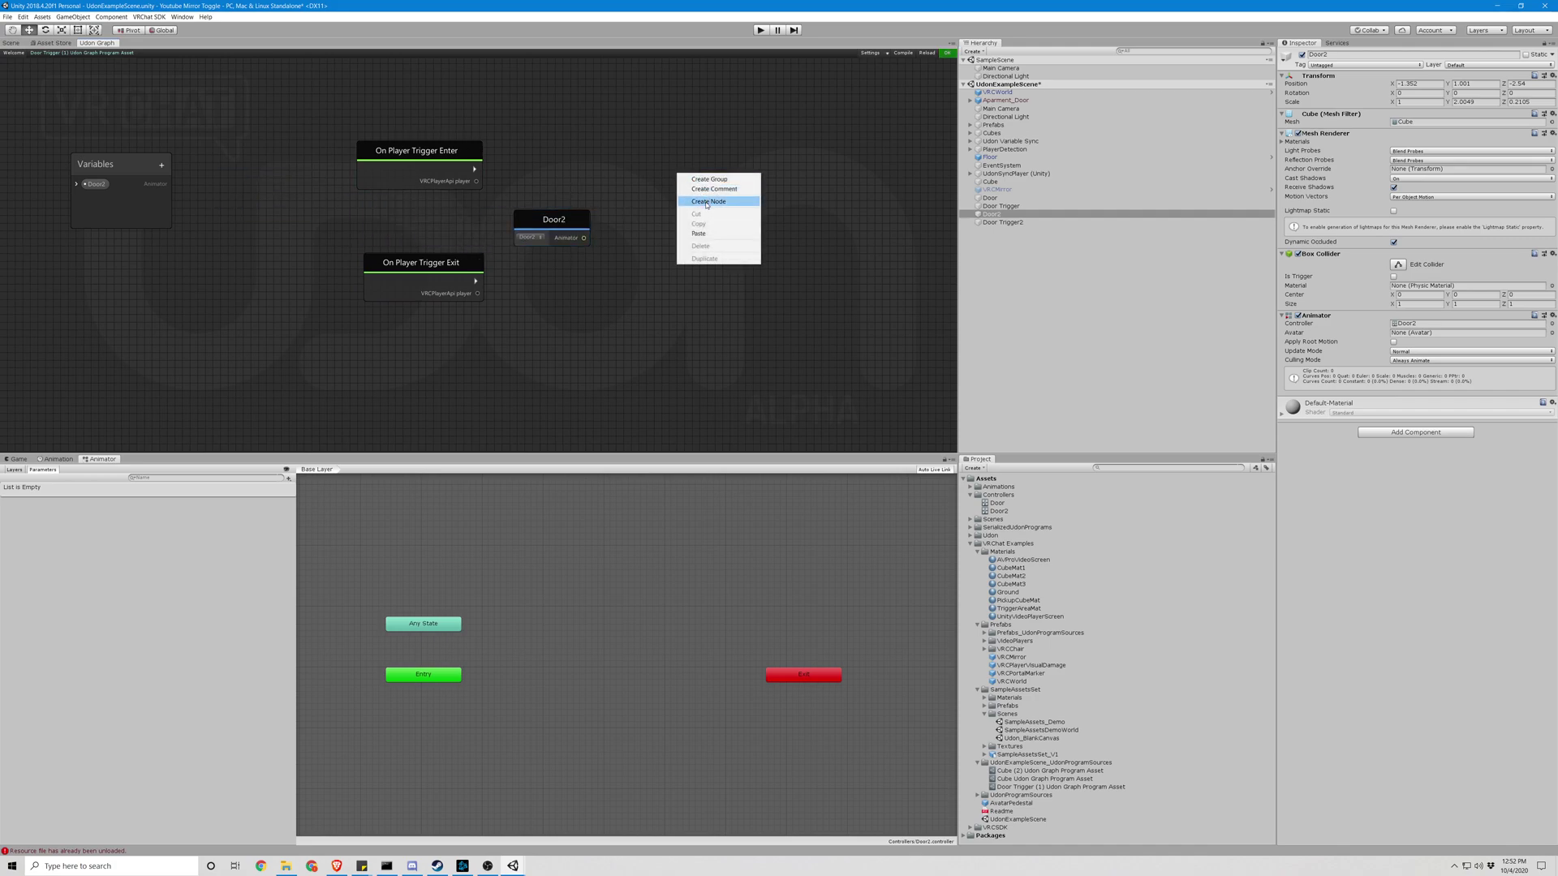
left_click(706, 201)
type("ani")
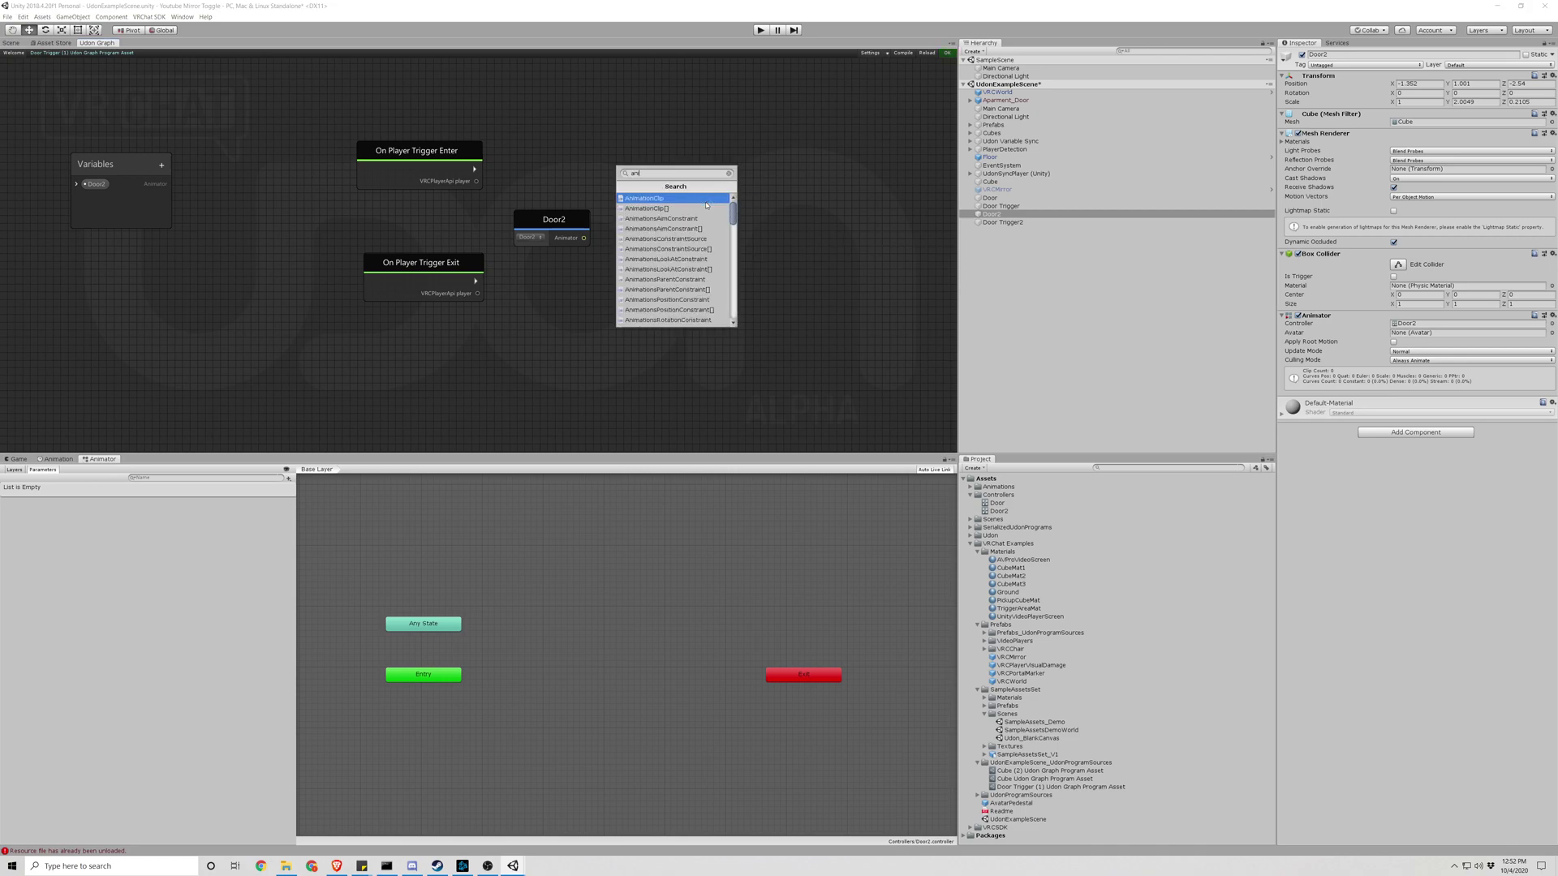
type("mator")
key("Return")
type("set bool")
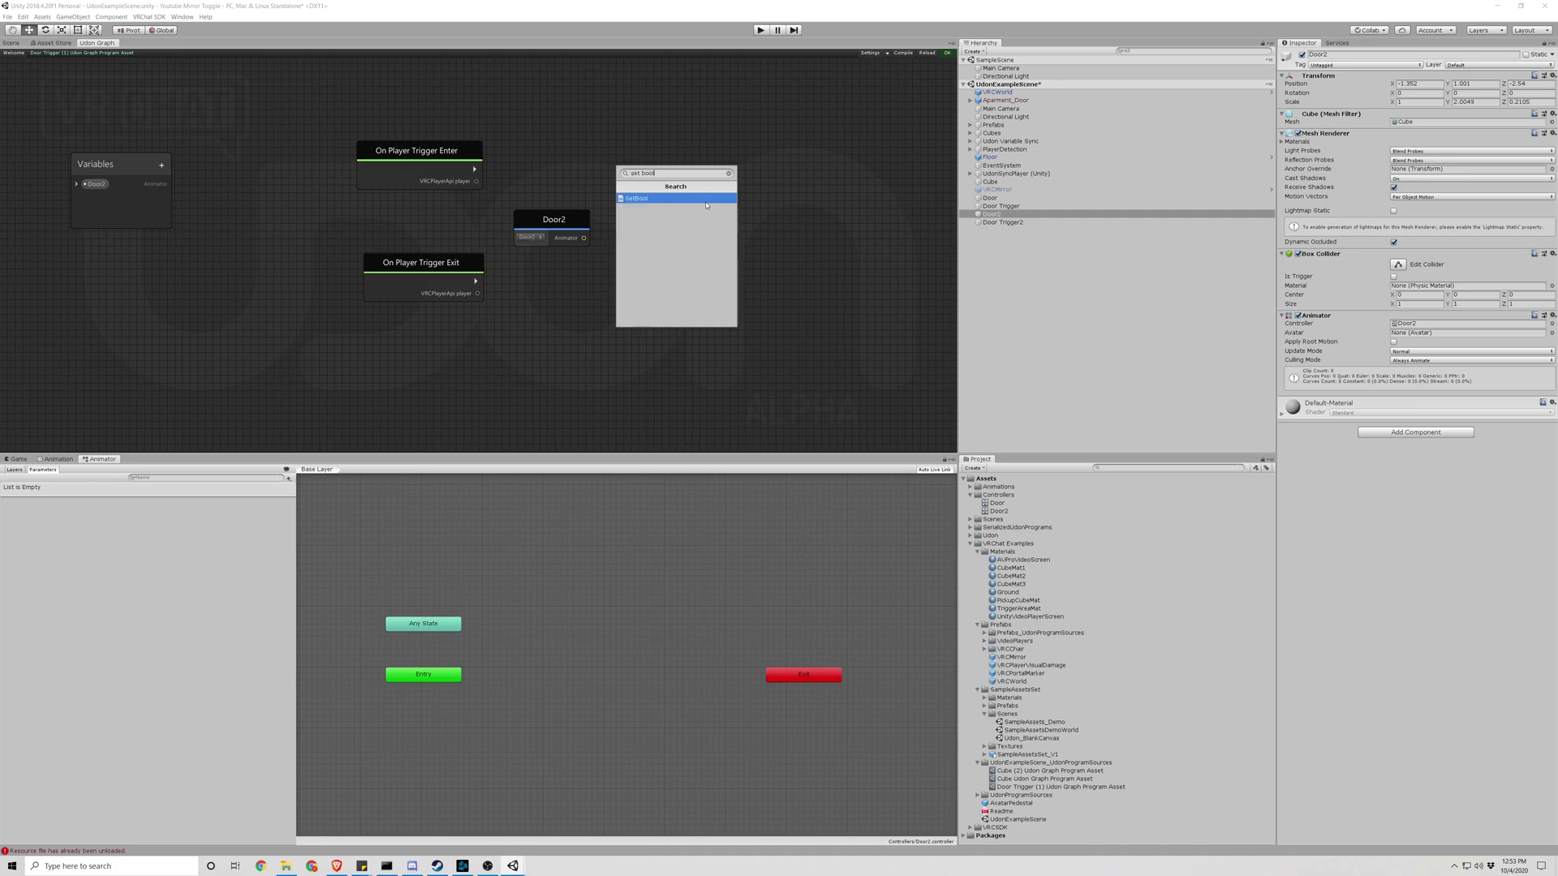
key("Return")
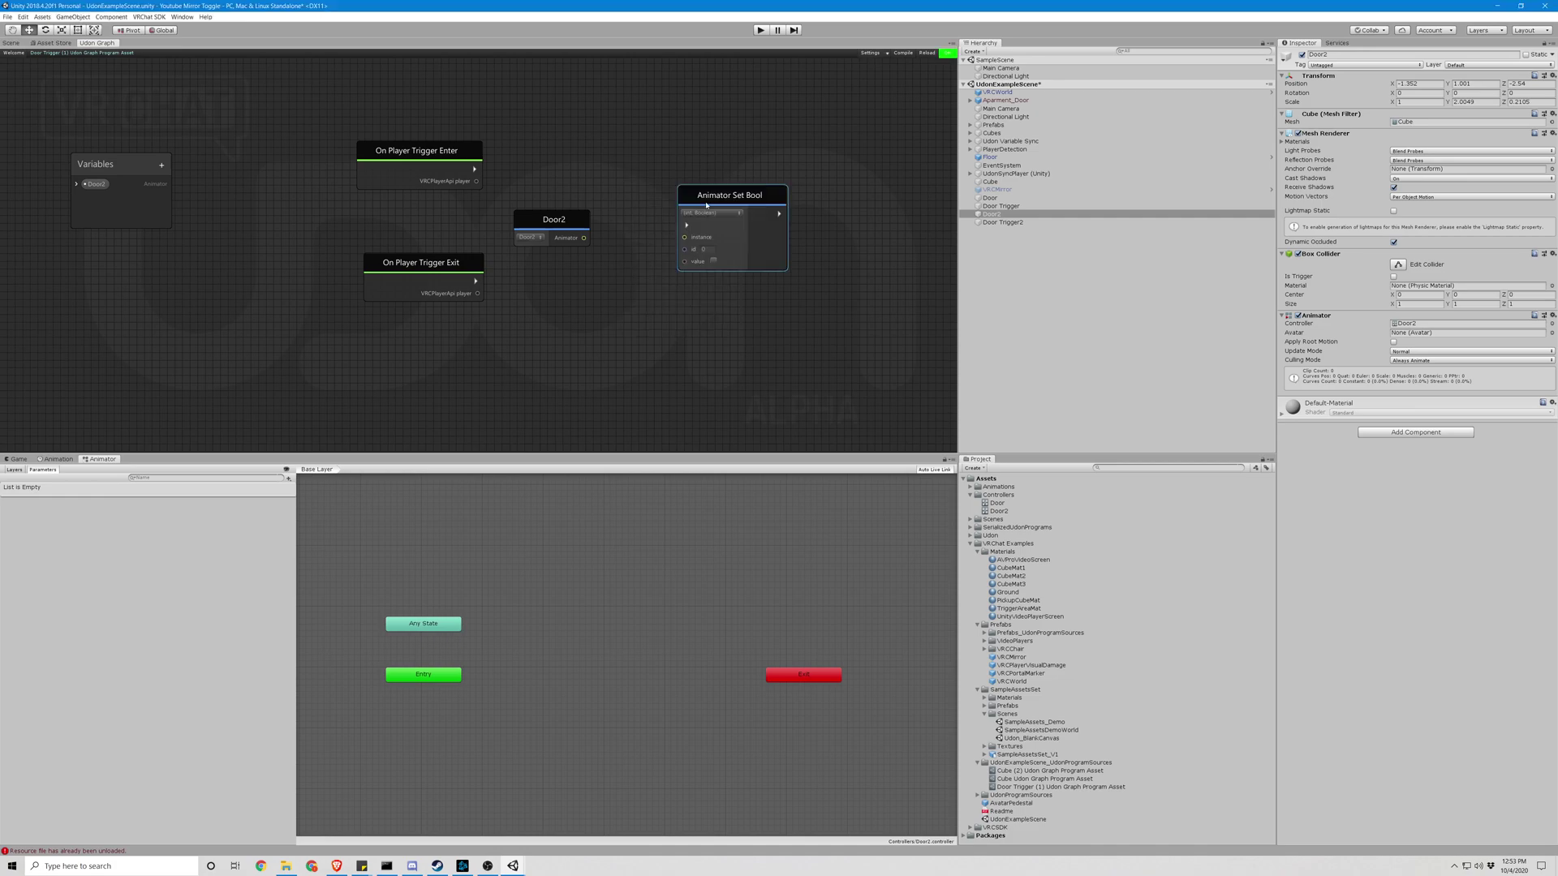
Duplicate the Animator Set Bool node, stack the two copies, and switch both to the (string, Boolean) overload
left_click_drag(718, 194, 735, 301)
key("ctrl+d")
left_click(708, 184)
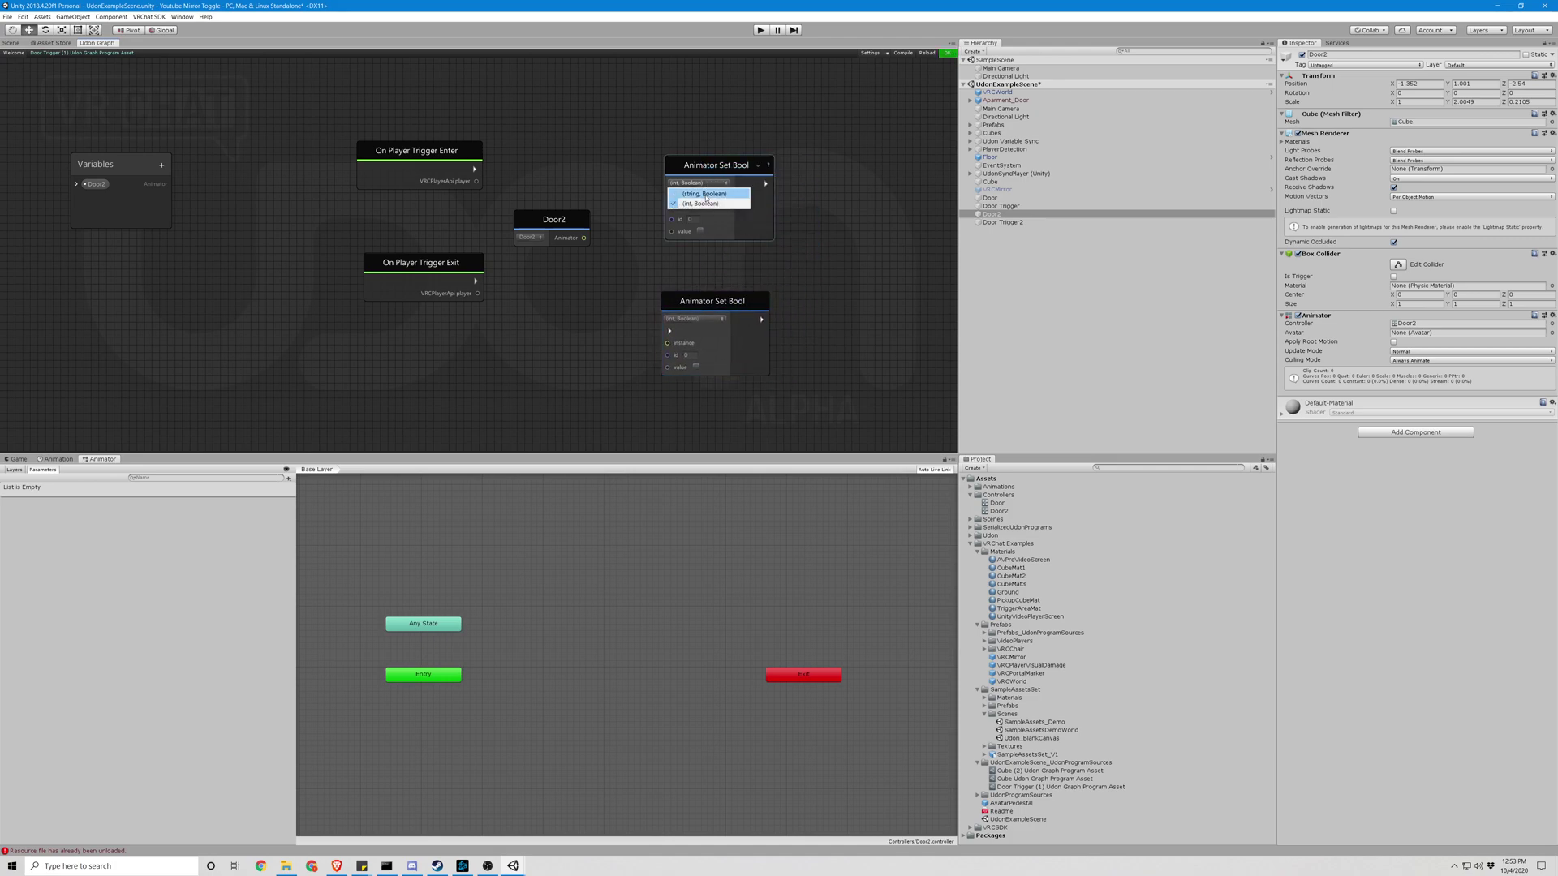
left_click(703, 194)
left_click(694, 318)
left_click(690, 330)
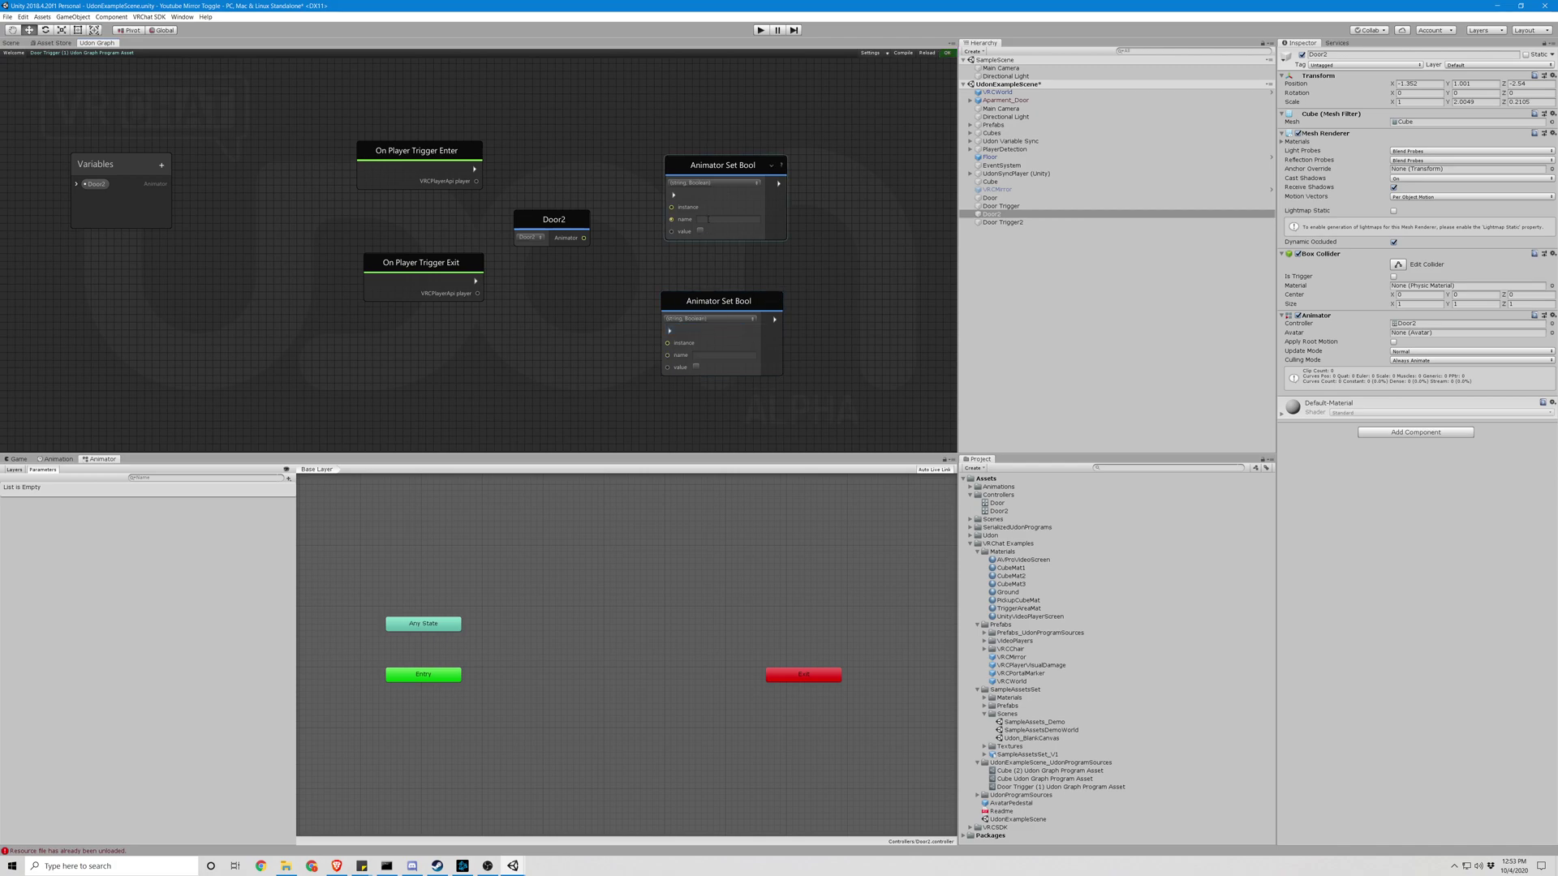
Enter IsOpen as the name in both Set Bool nodes and connect Door2's Animator output to both instance inputs
left_click(722, 219)
left_click(722, 355)
left_click_drag(584, 238, 671, 207)
left_click_drag(584, 238, 672, 346)
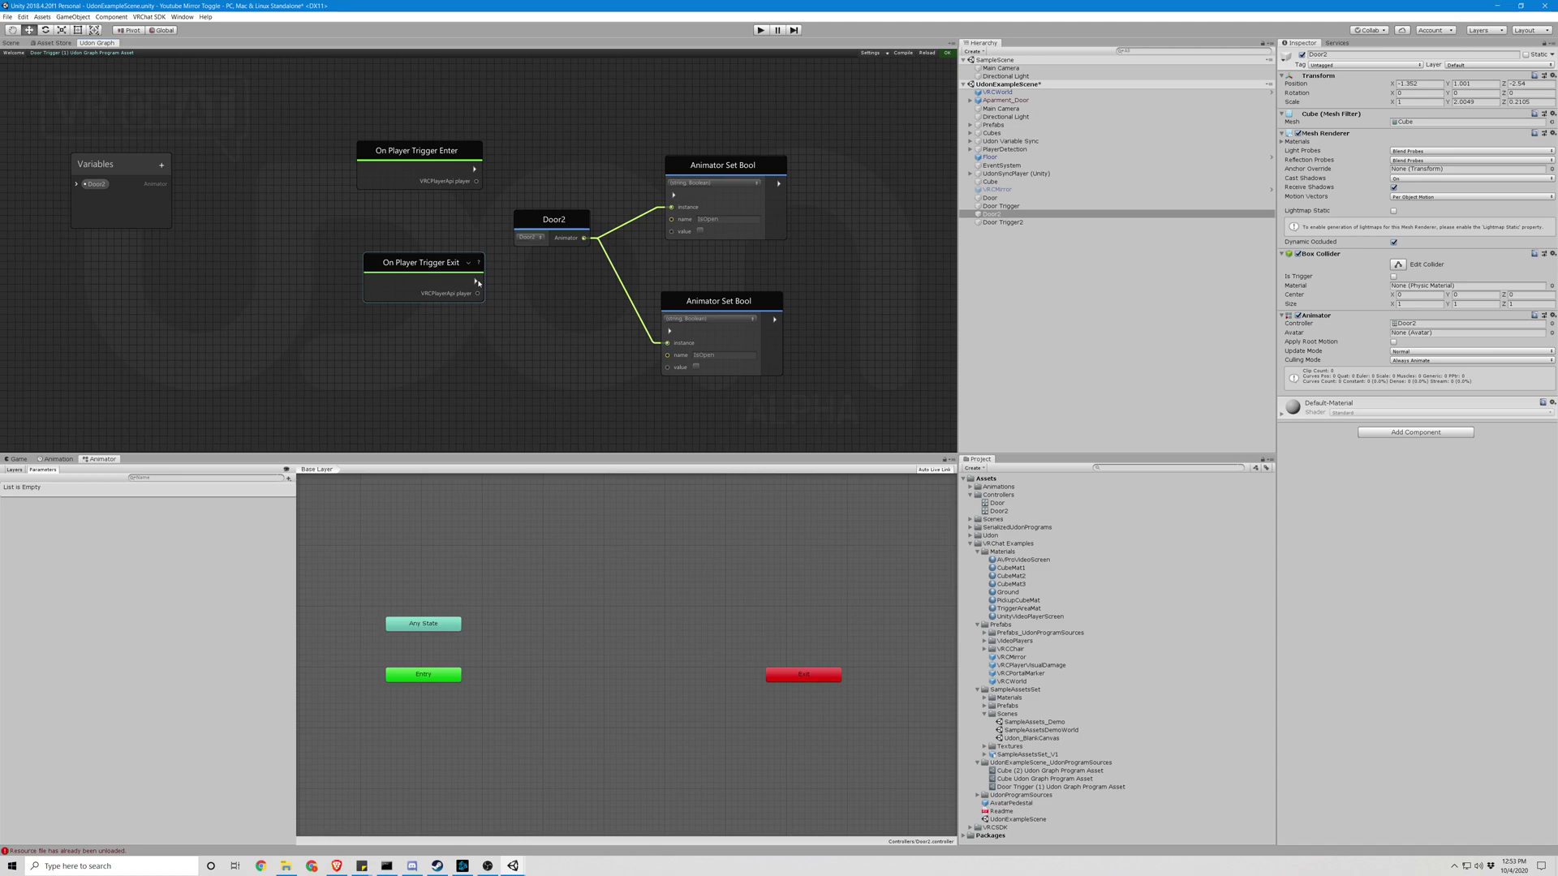
Connect the Exit event's flow to the lower Set Bool and the Enter event's flow to the upper one, enabling the upper node's value
left_click_drag(476, 281, 670, 331)
left_click_drag(474, 169, 673, 195)
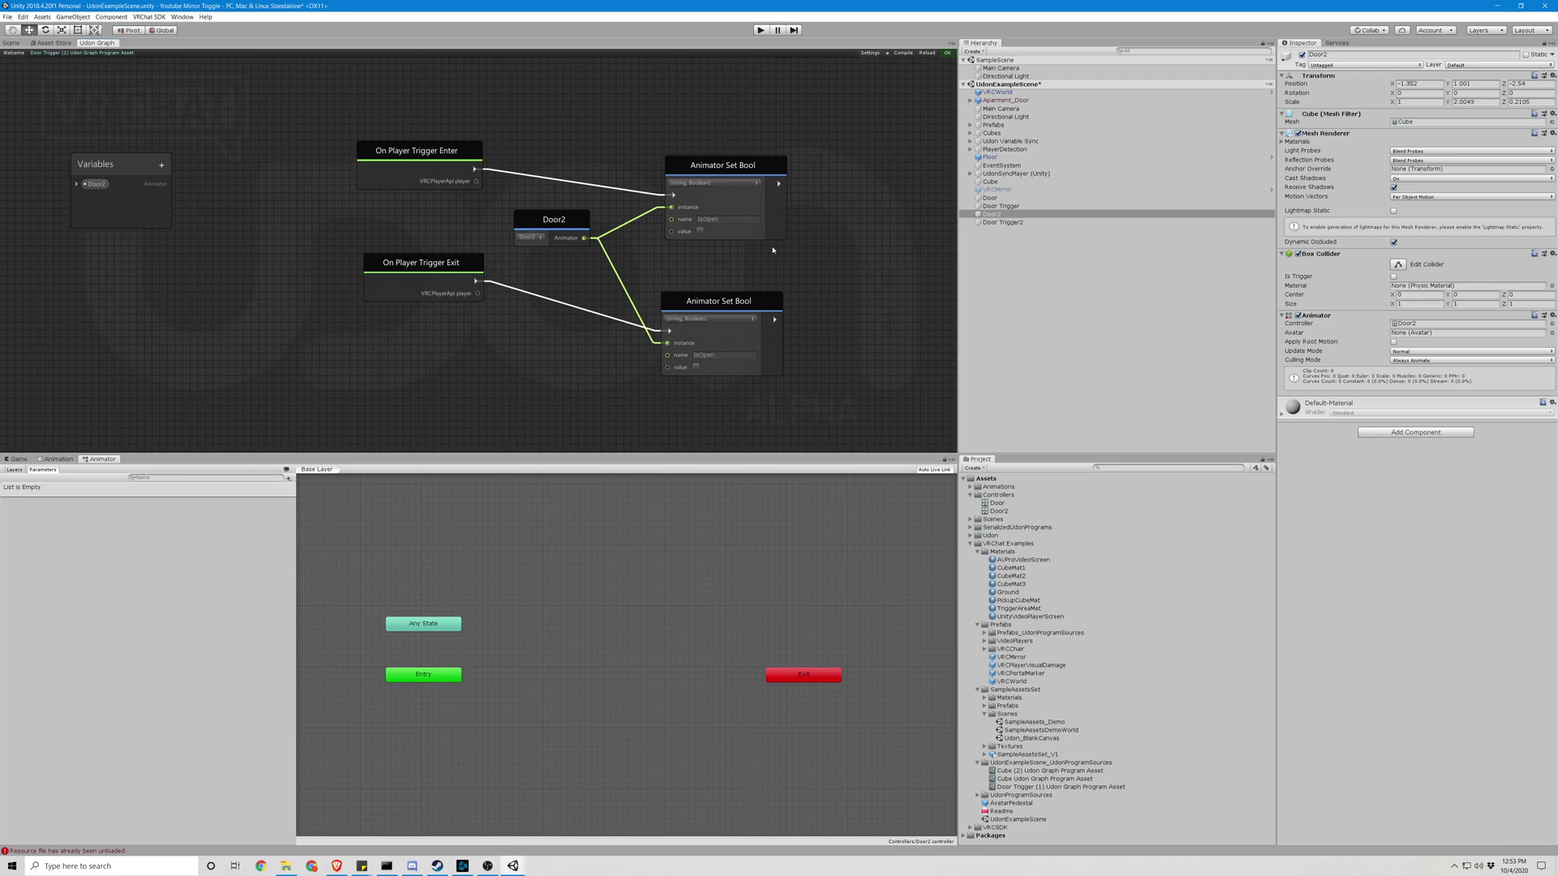
scroll(871, 307, "down", 3)
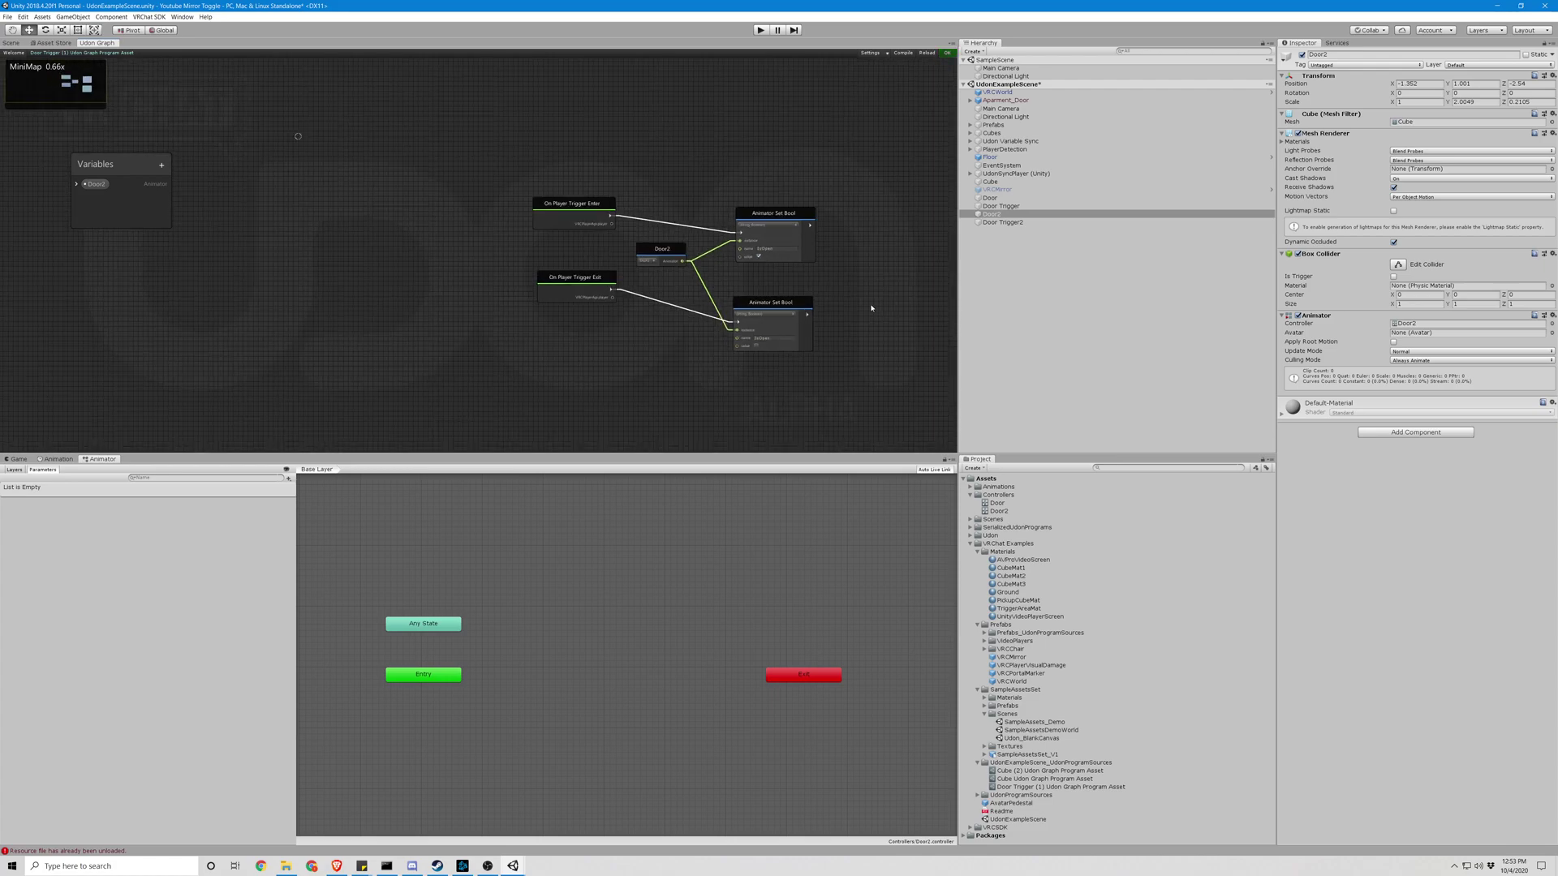
scroll(872, 308, "up", 3)
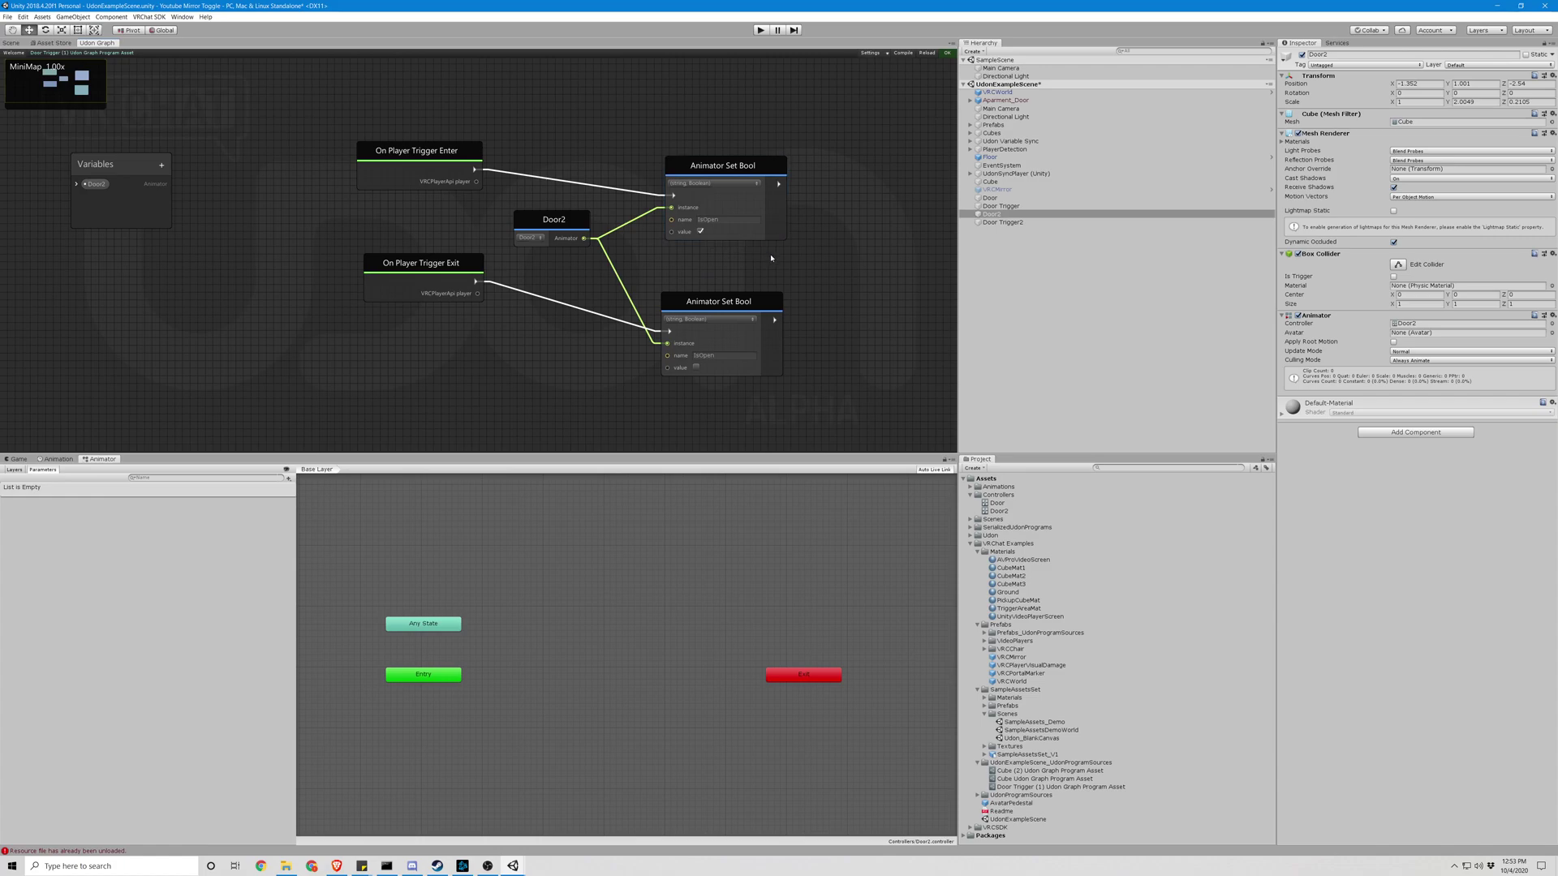
scroll(828, 271, "down", 2)
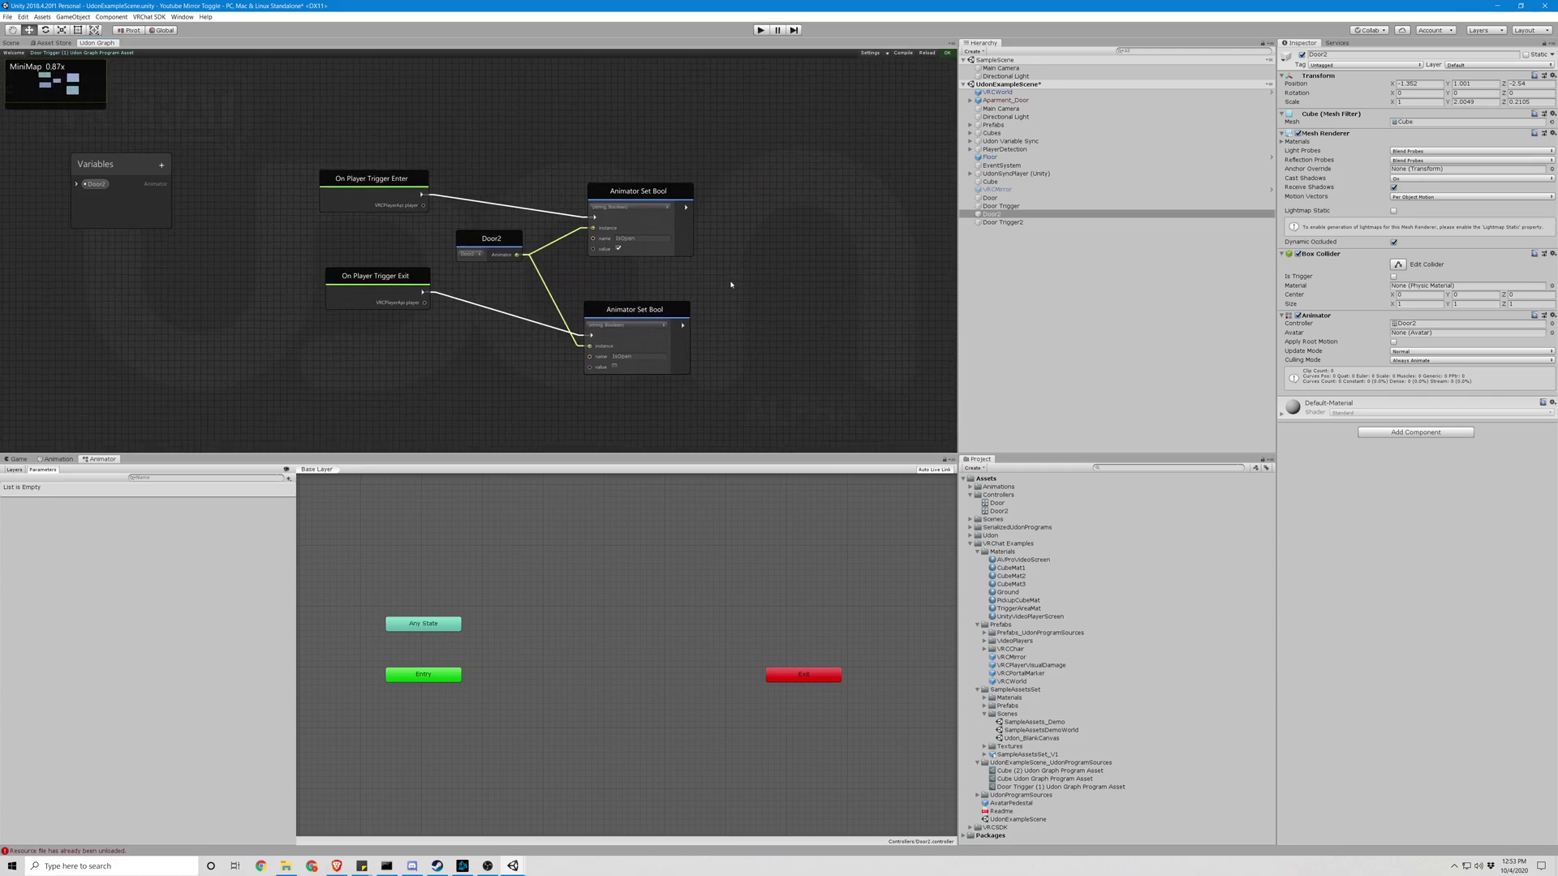
Return to the Scene view and add a Bool parameter named IsOpen to the Door2 animator controller
left_click(10, 43)
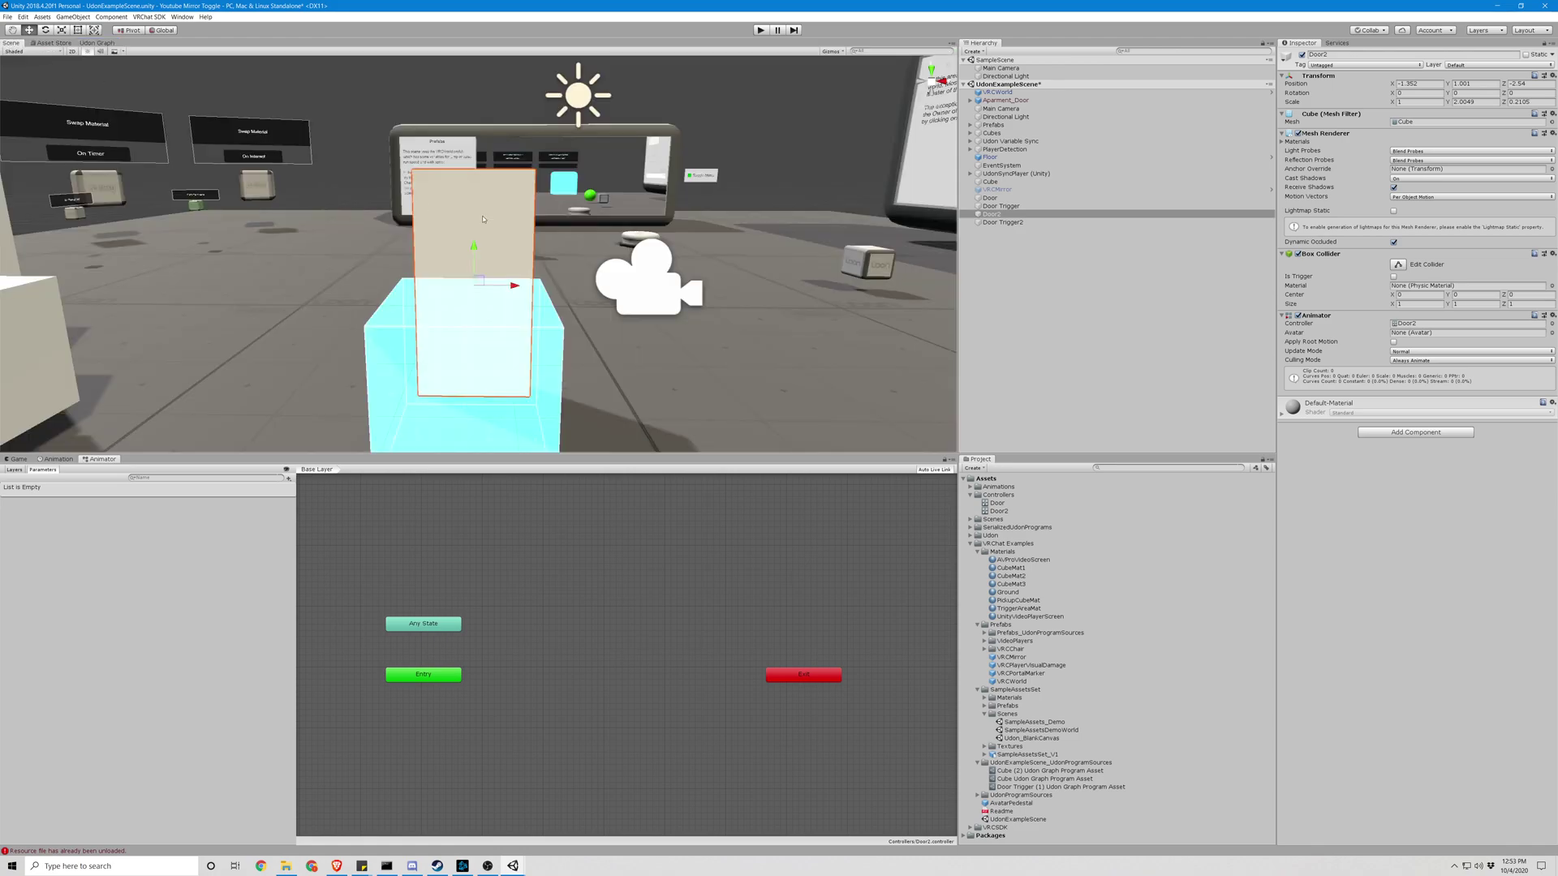
left_click(288, 478)
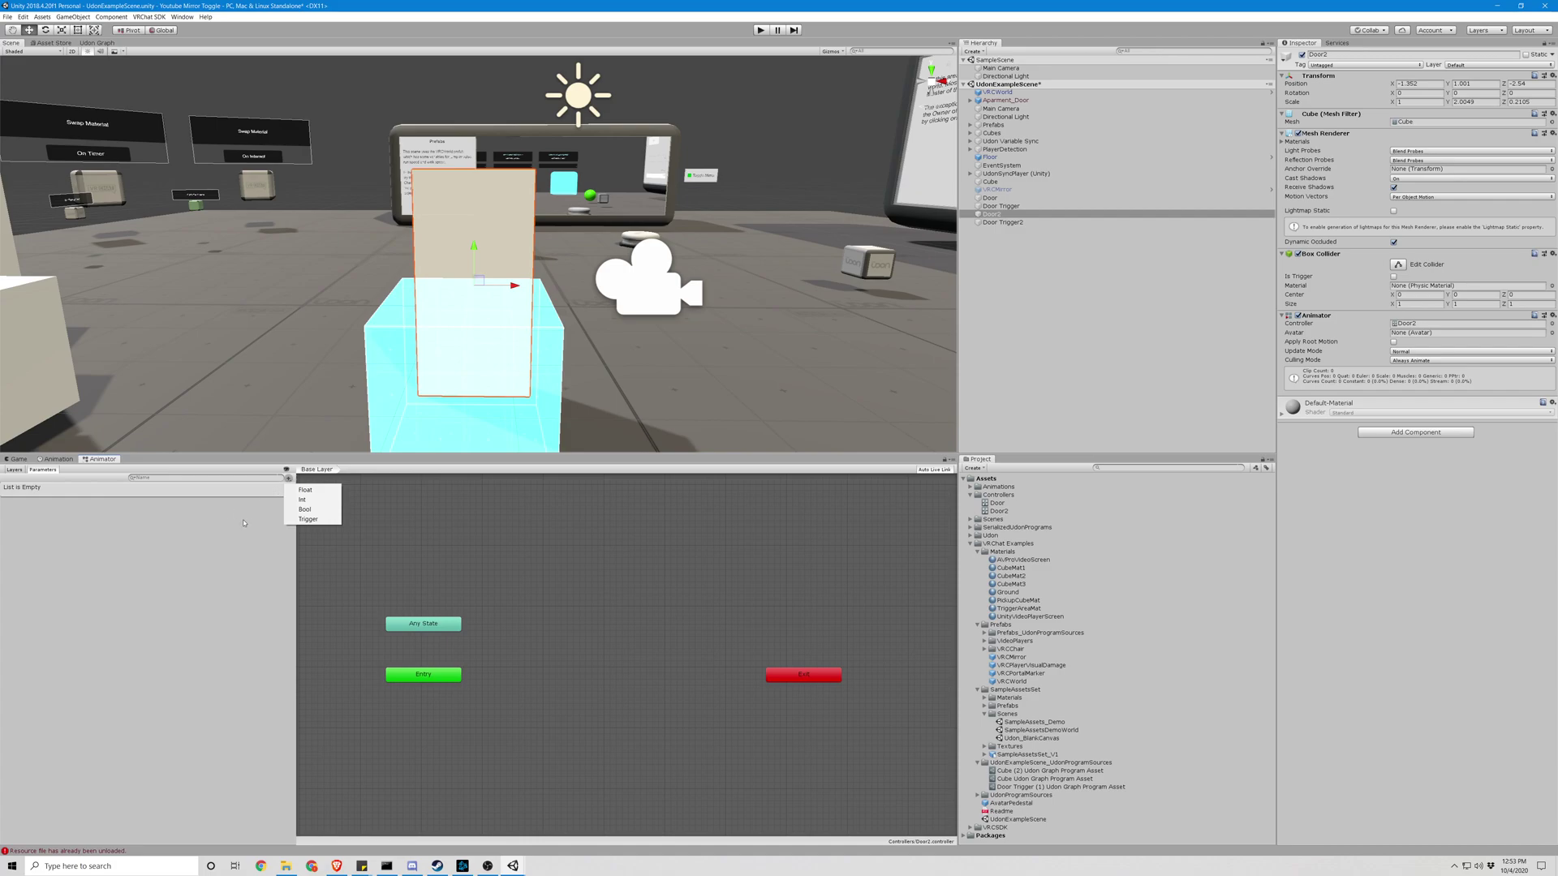
left_click(305, 509)
type("IsOpen")
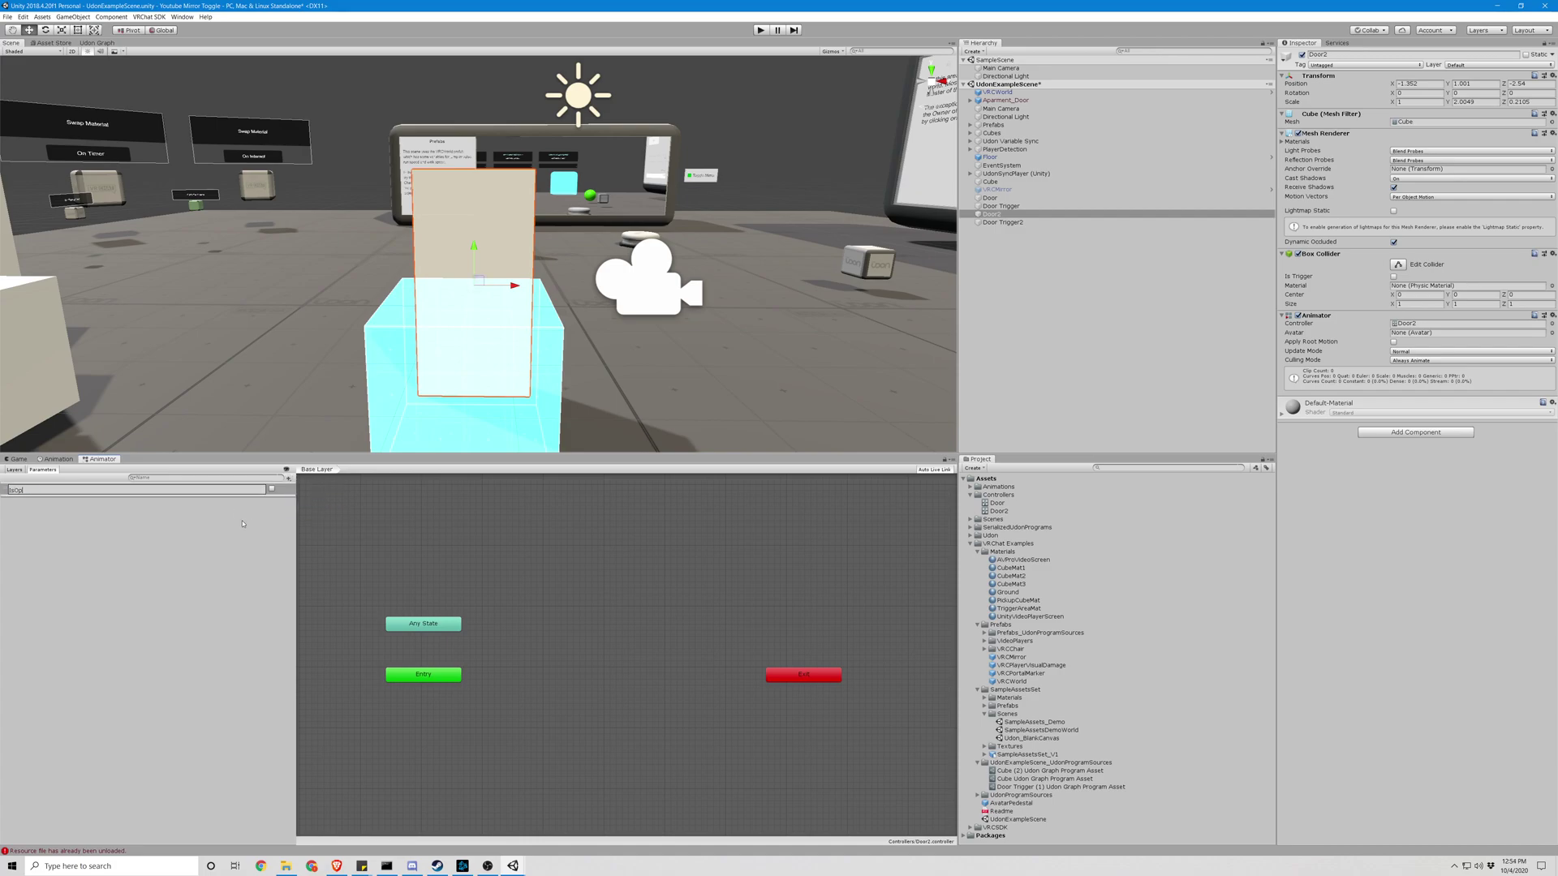
key("Return")
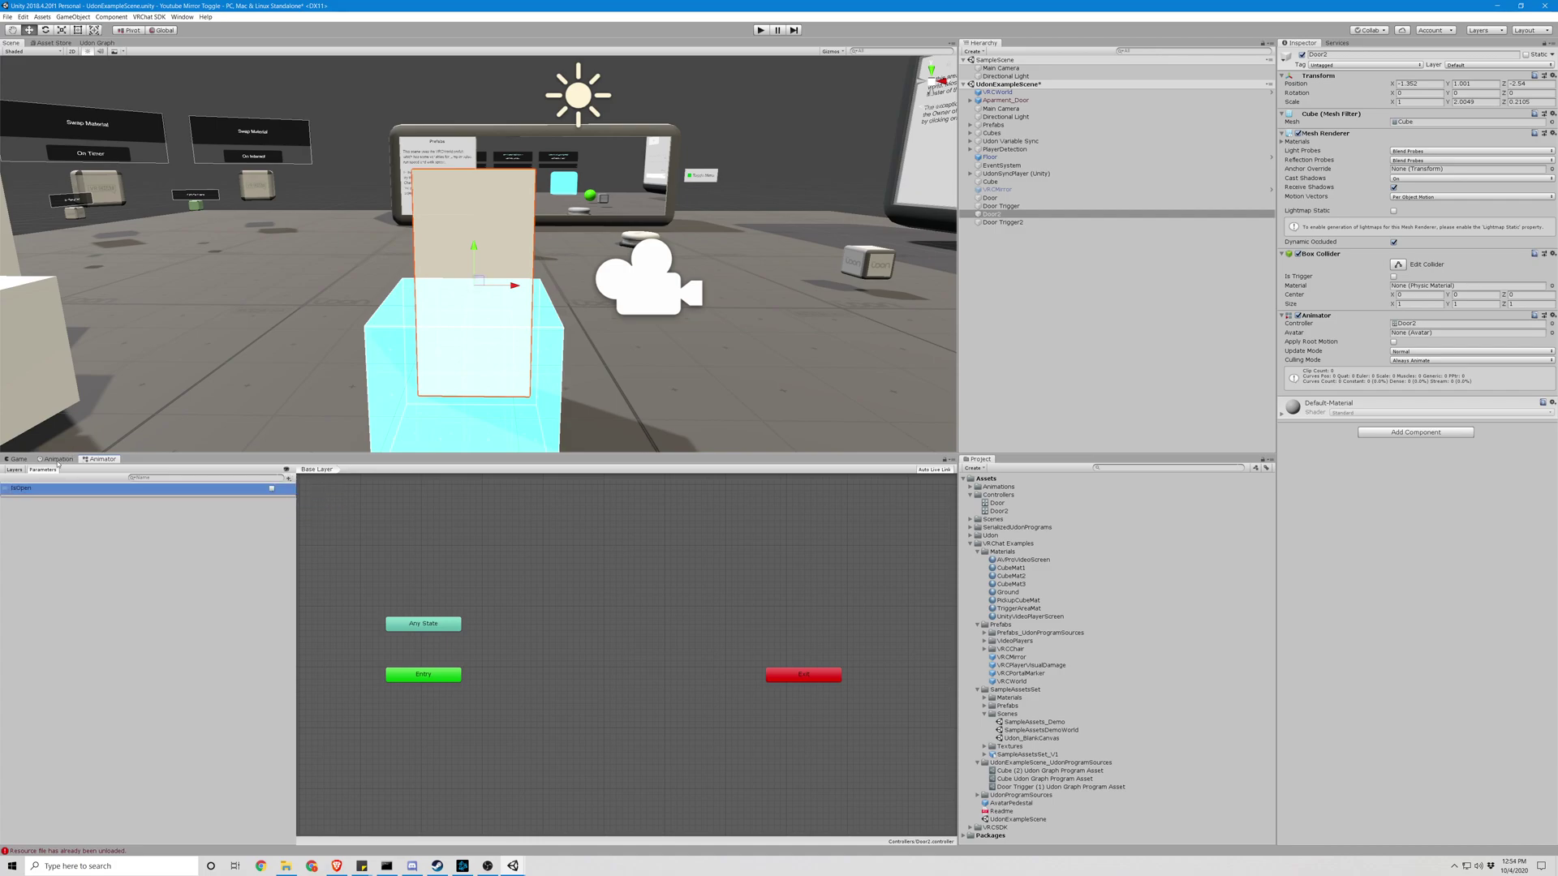
Create an animation clip for Door2 named Closed2 in the Animations folder
left_click(58, 459)
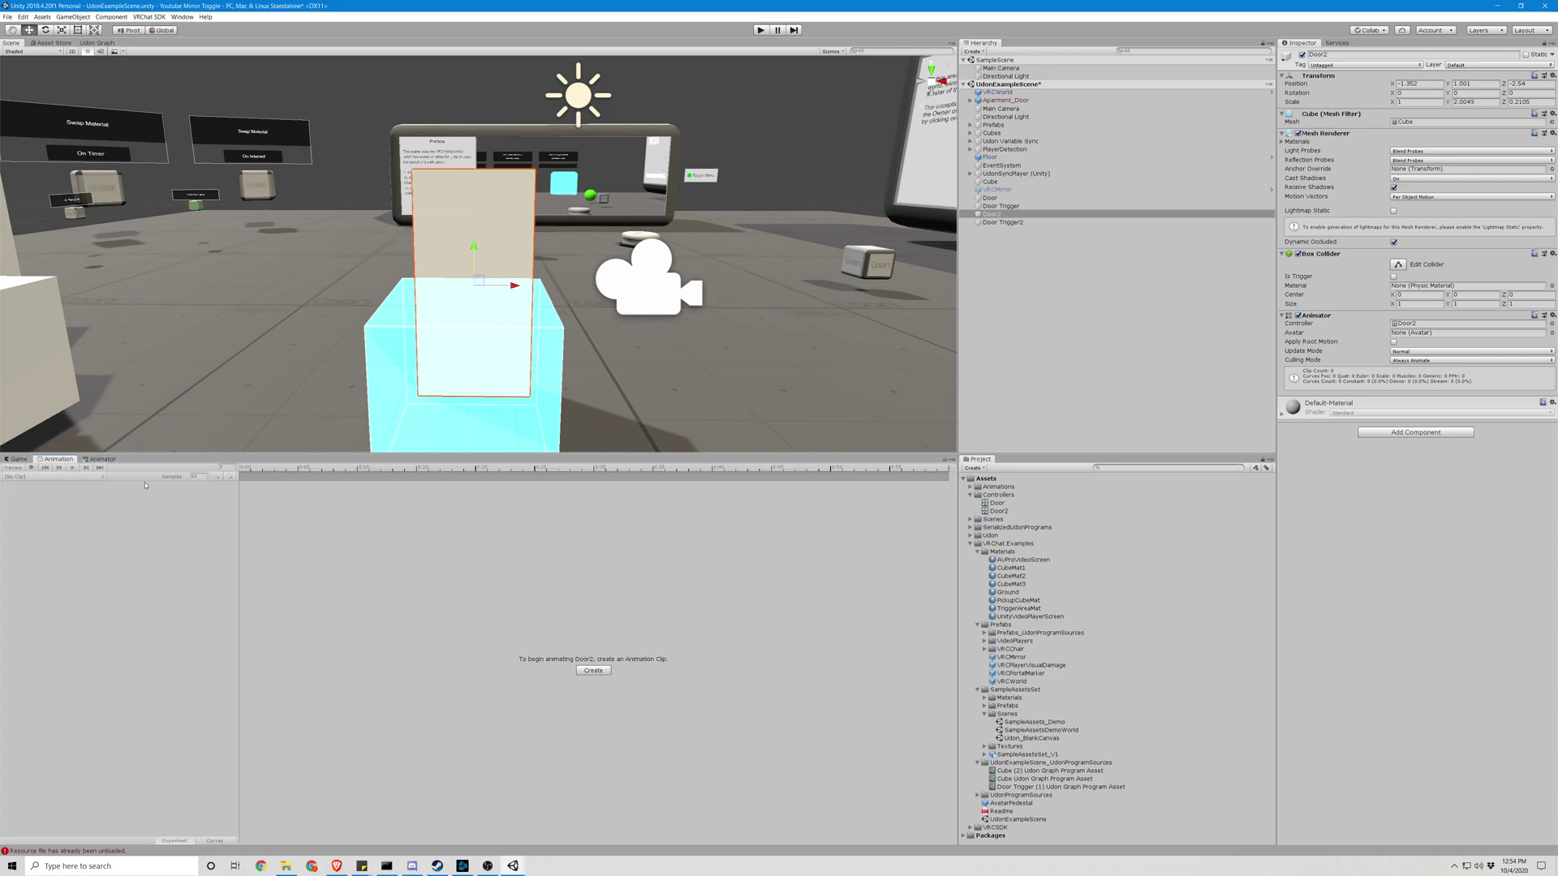
left_click(591, 670)
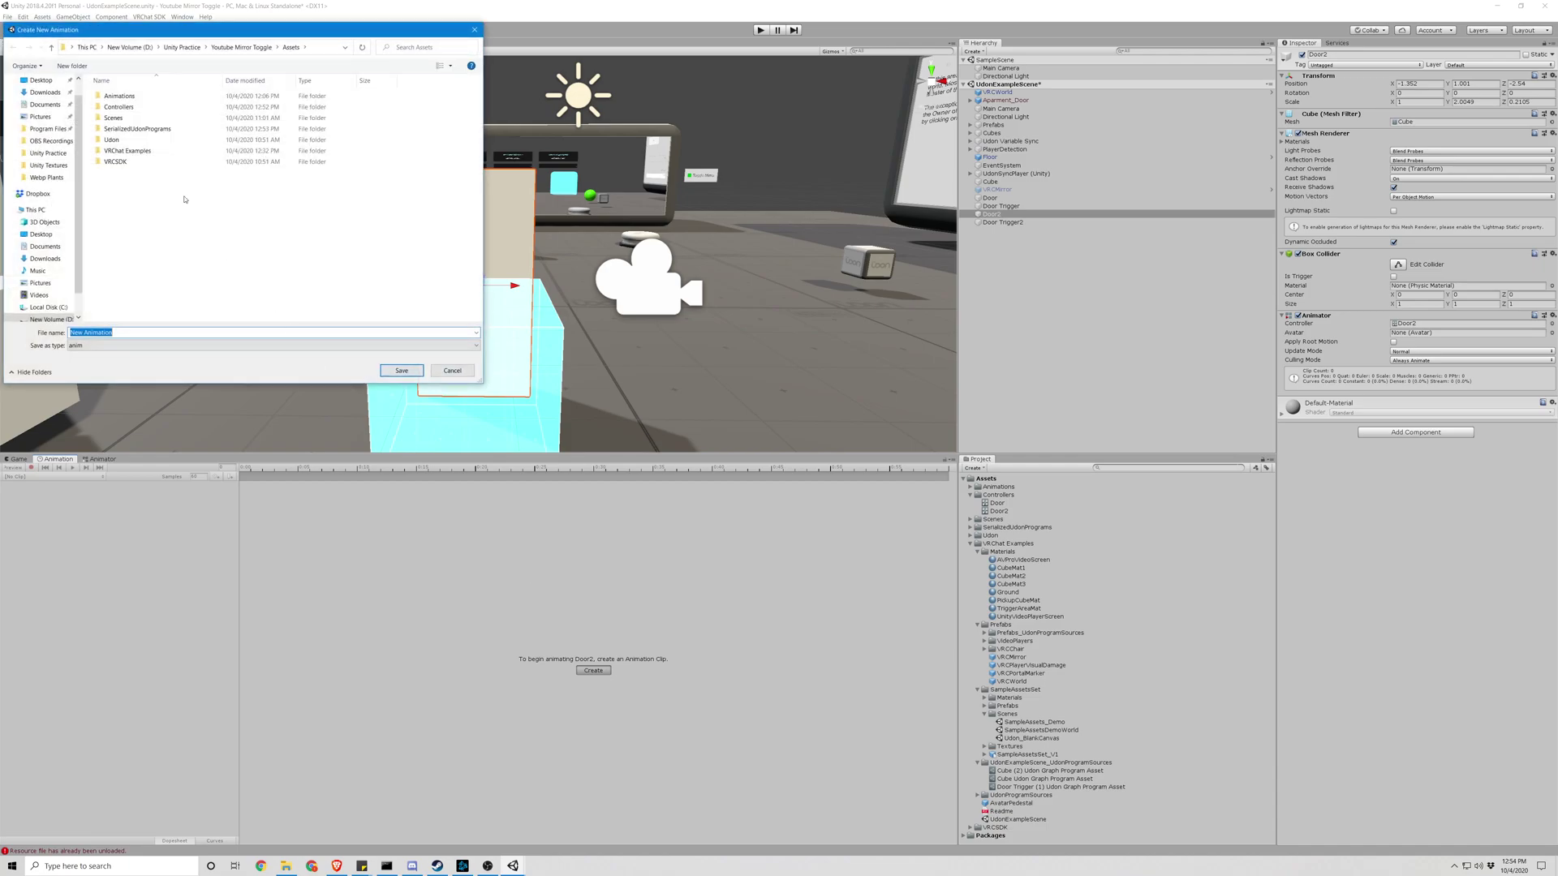
double_click(120, 96)
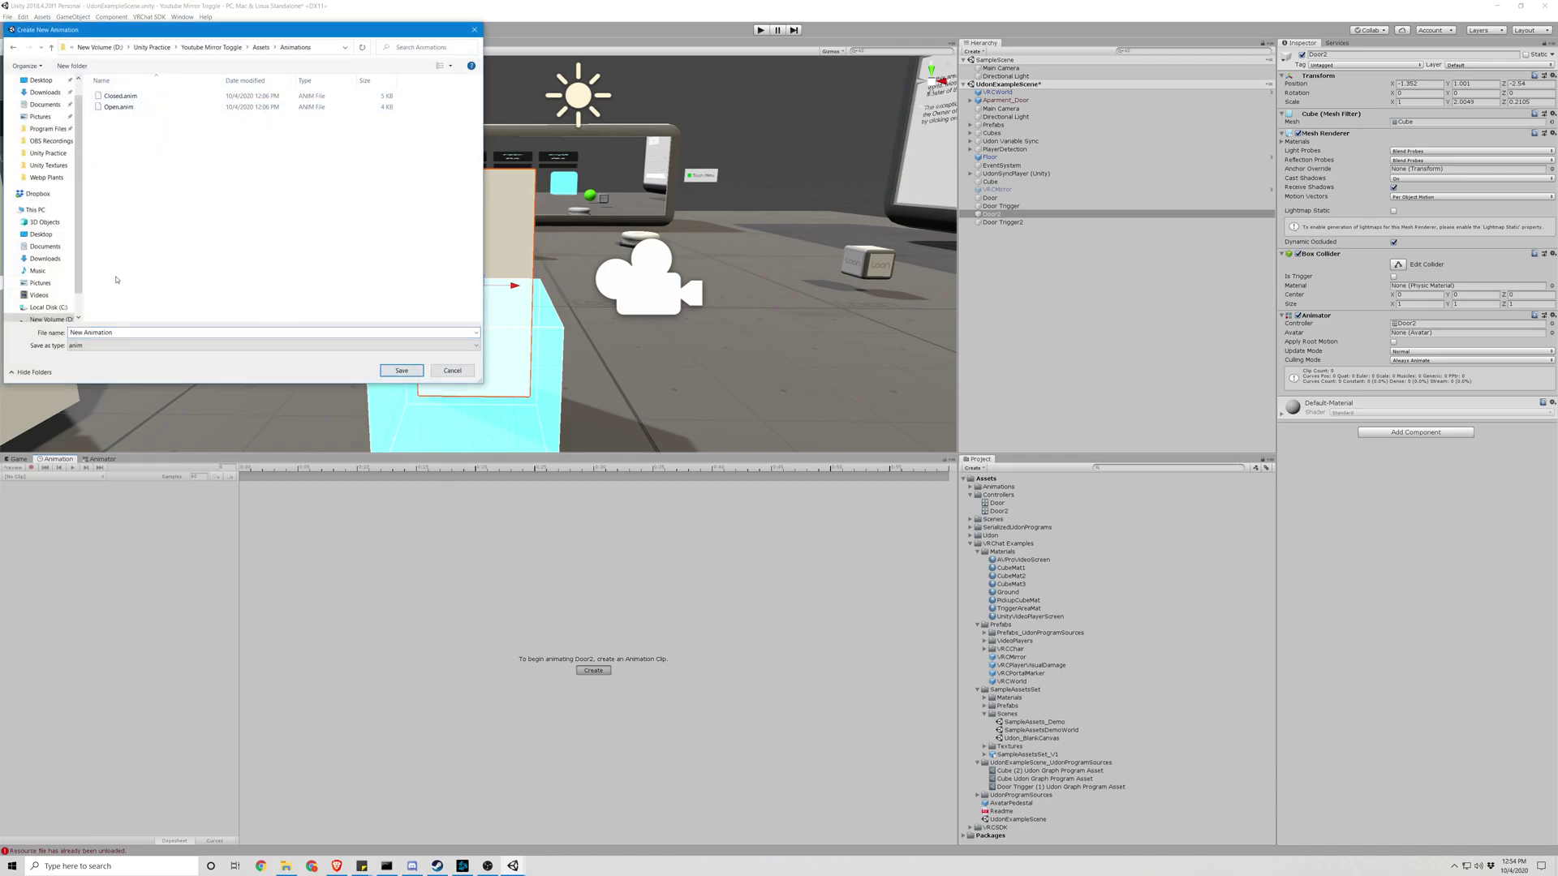
left_click(126, 332)
type("Closed2")
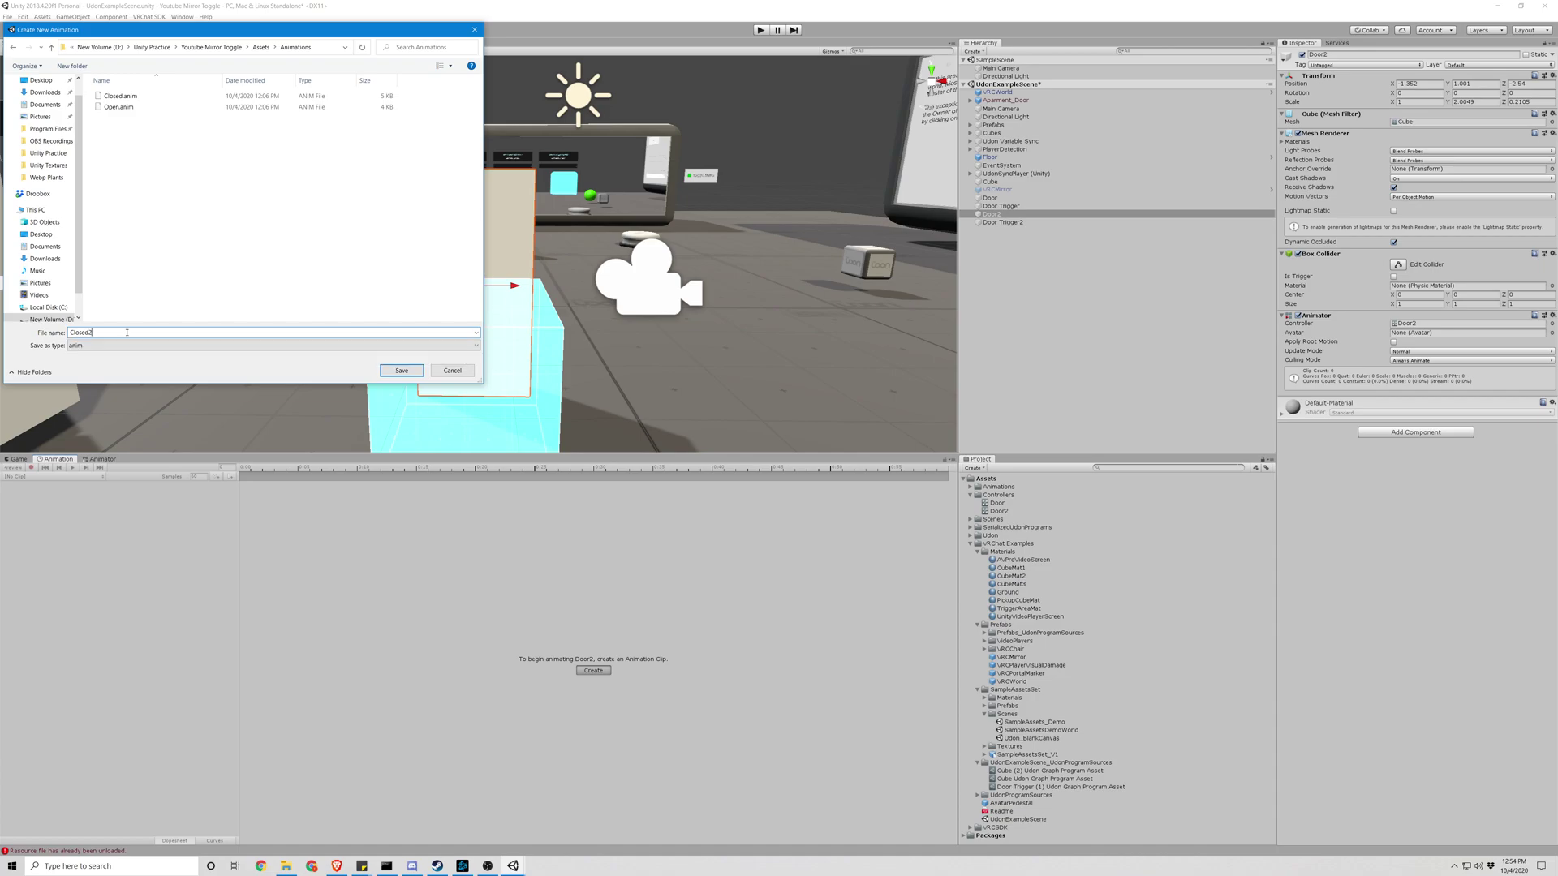
key("Return")
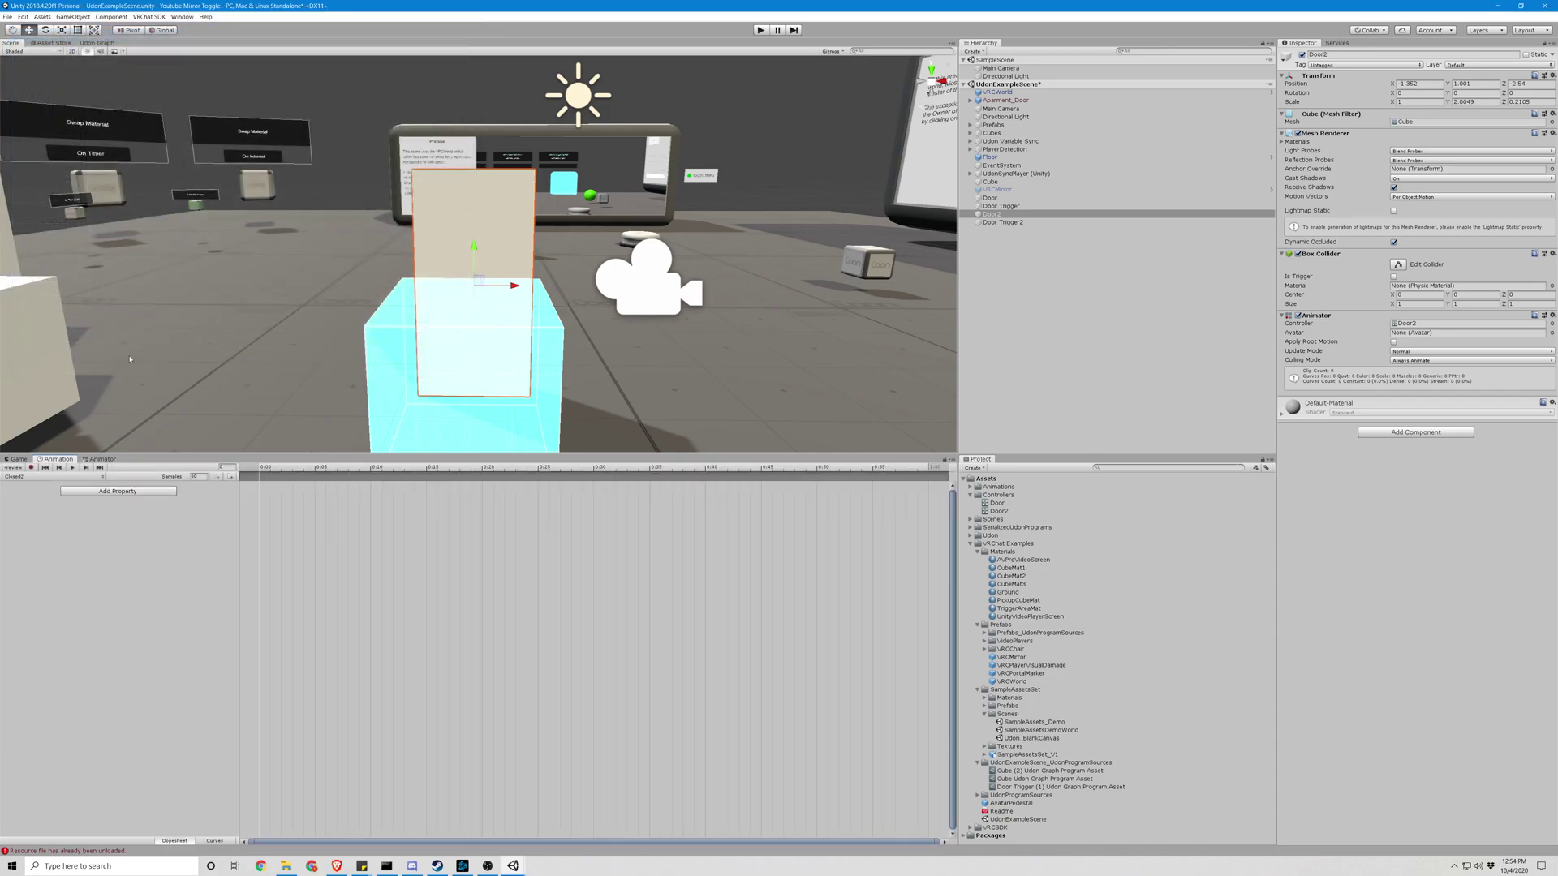
Add the Transform Rotation property to the Closed2 animation clip
left_click(102, 492)
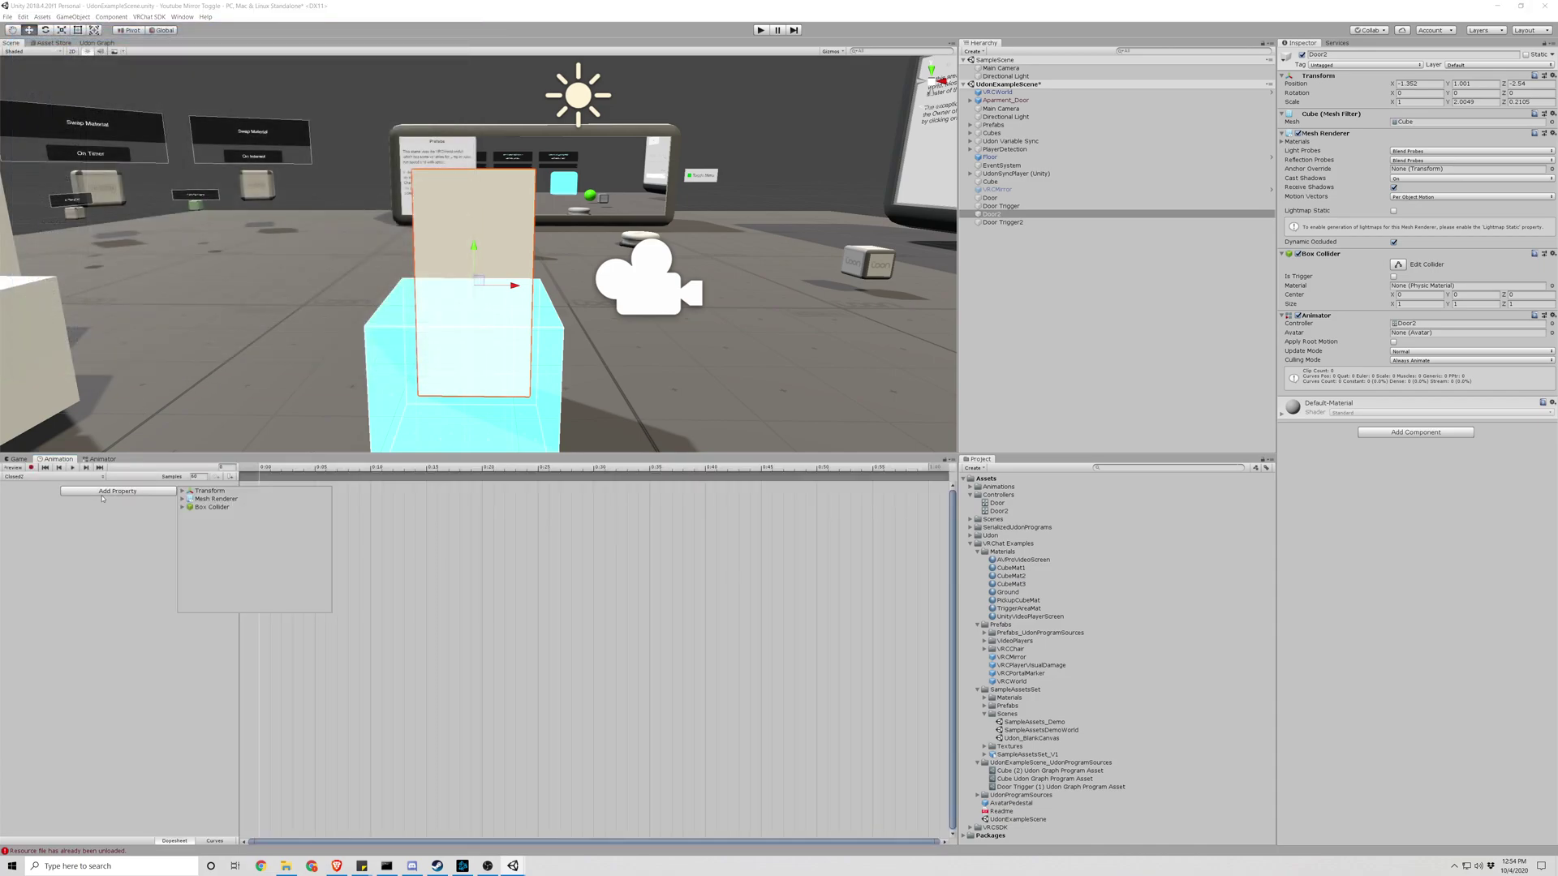
left_click(183, 492)
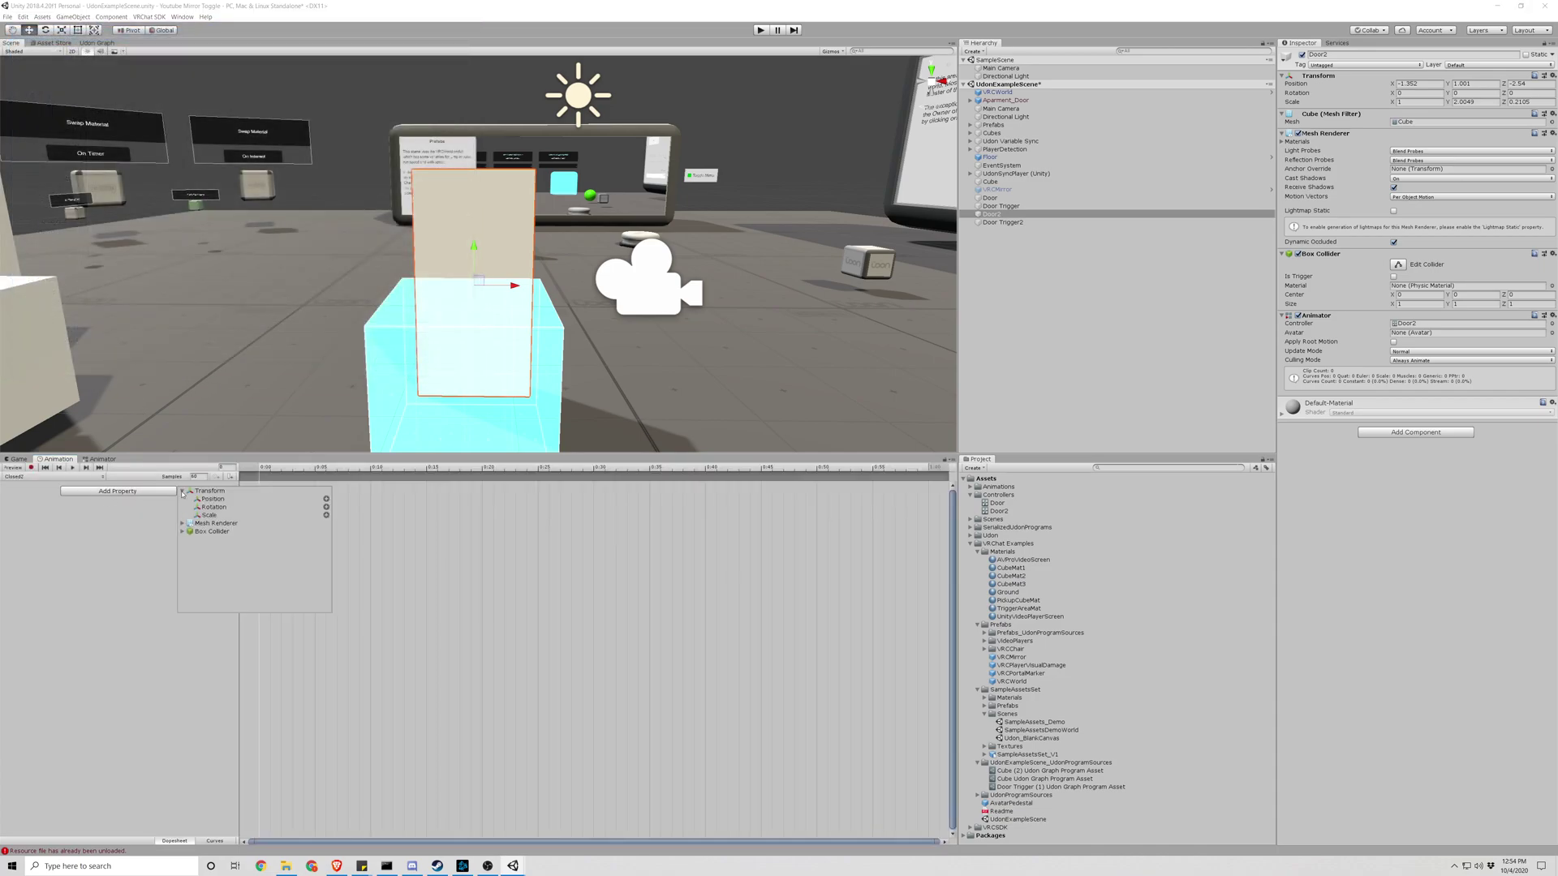
left_click(327, 507)
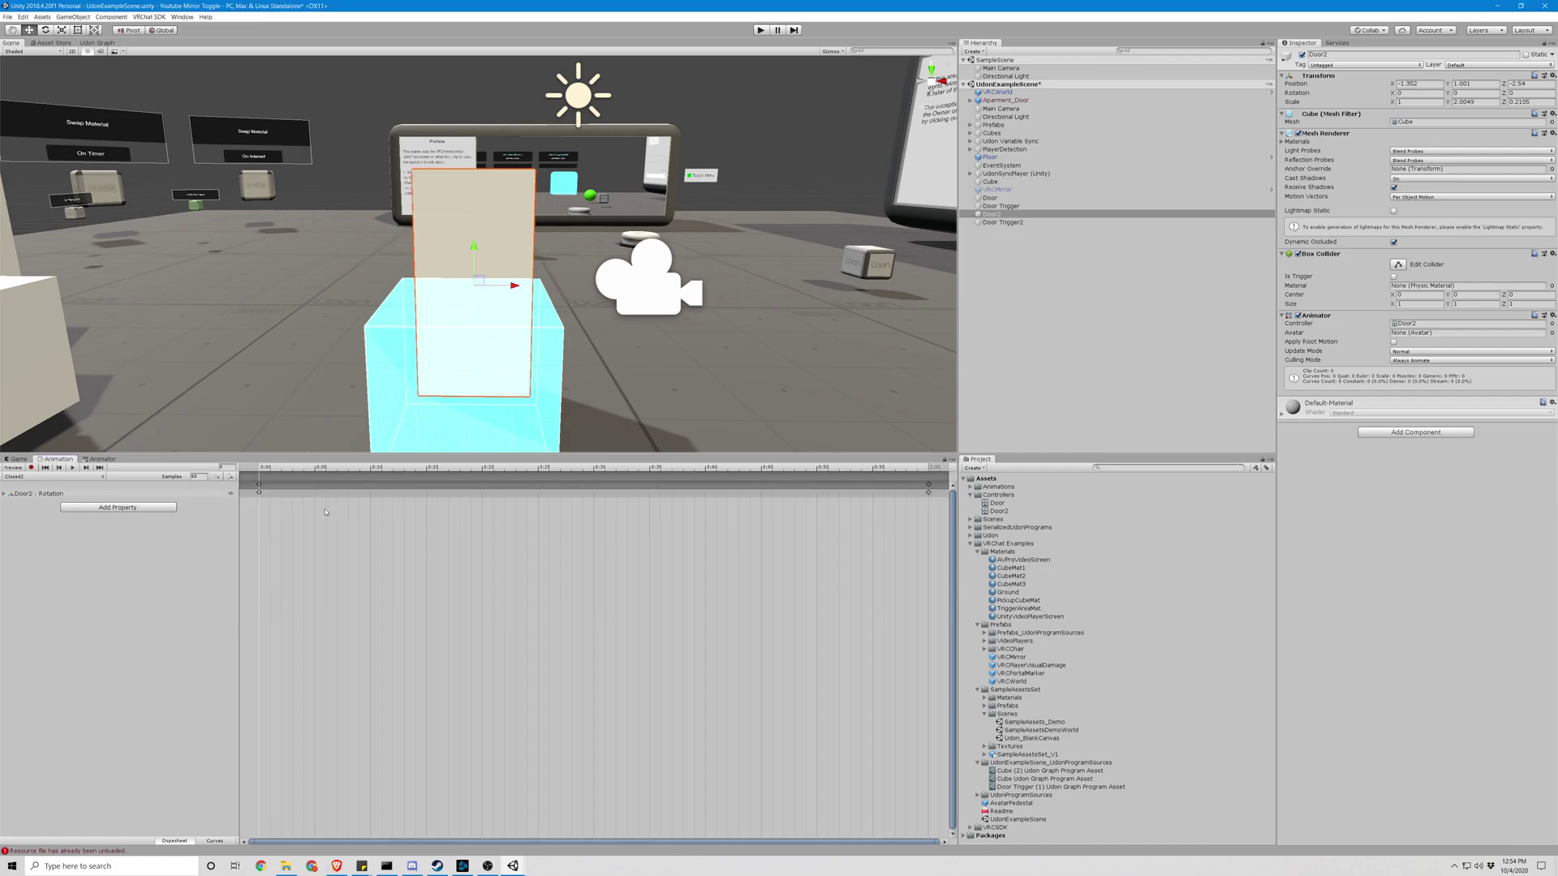
Create an animation clip for Door2 named Open2 in the Animations folder
left_click(42, 477)
left_click(37, 498)
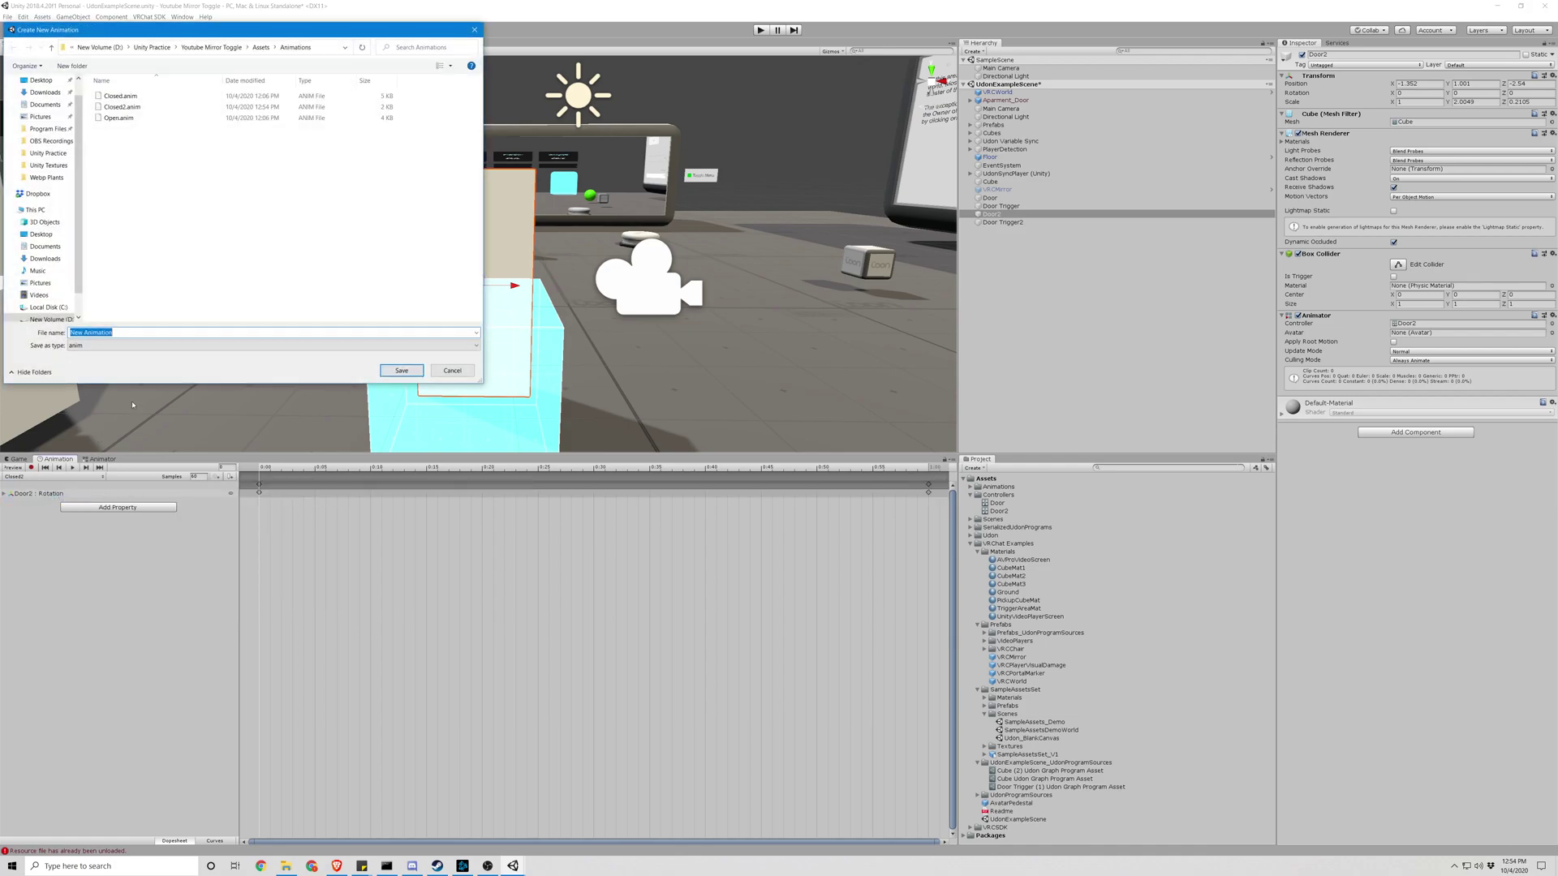
left_click(118, 118)
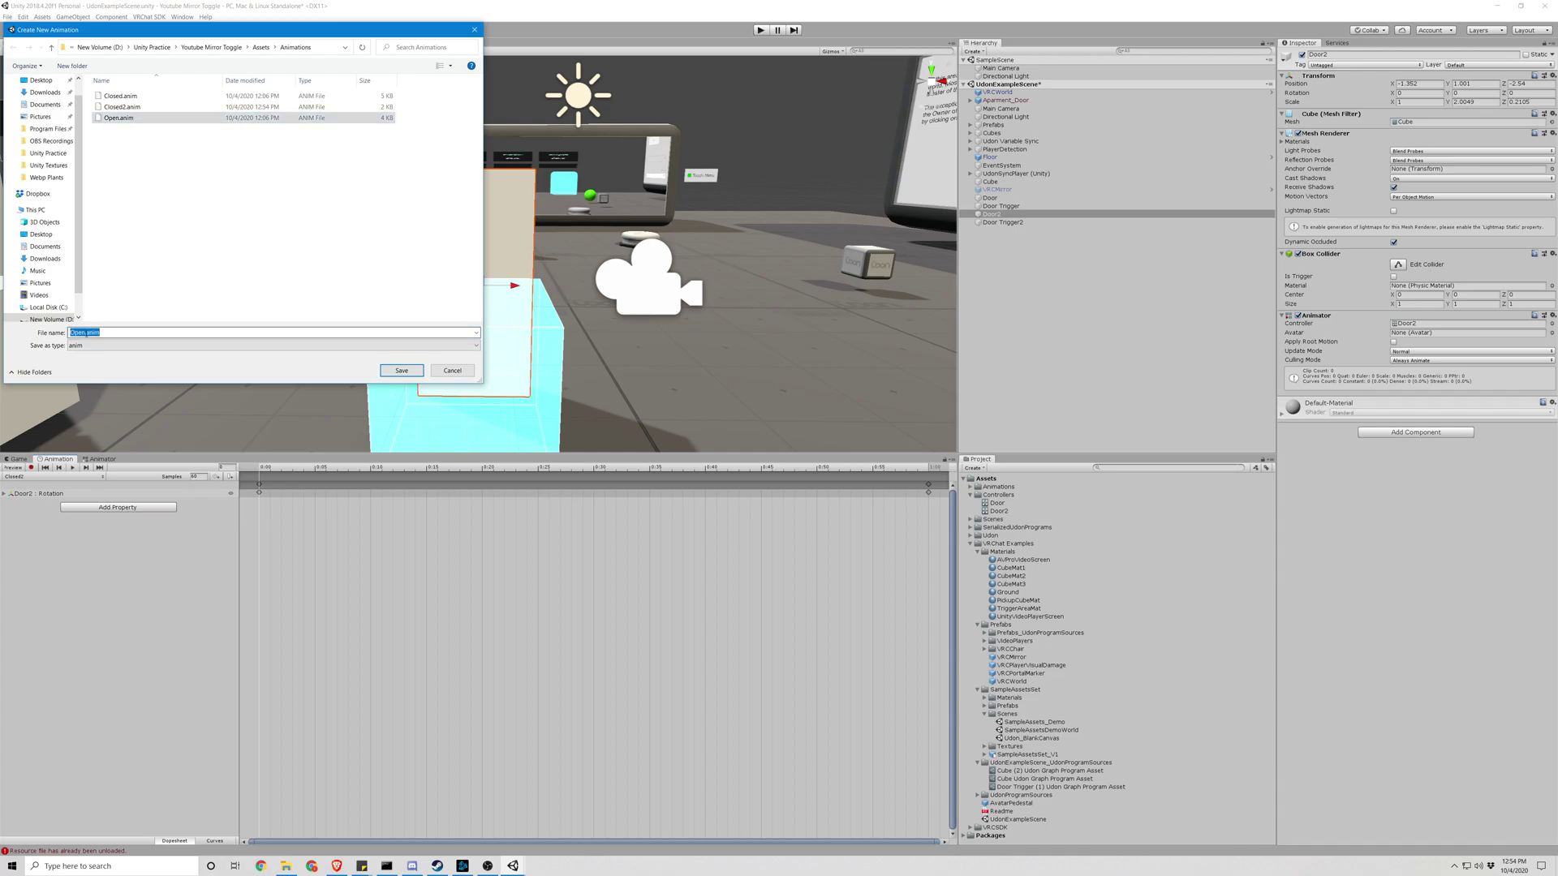
left_click(86, 333)
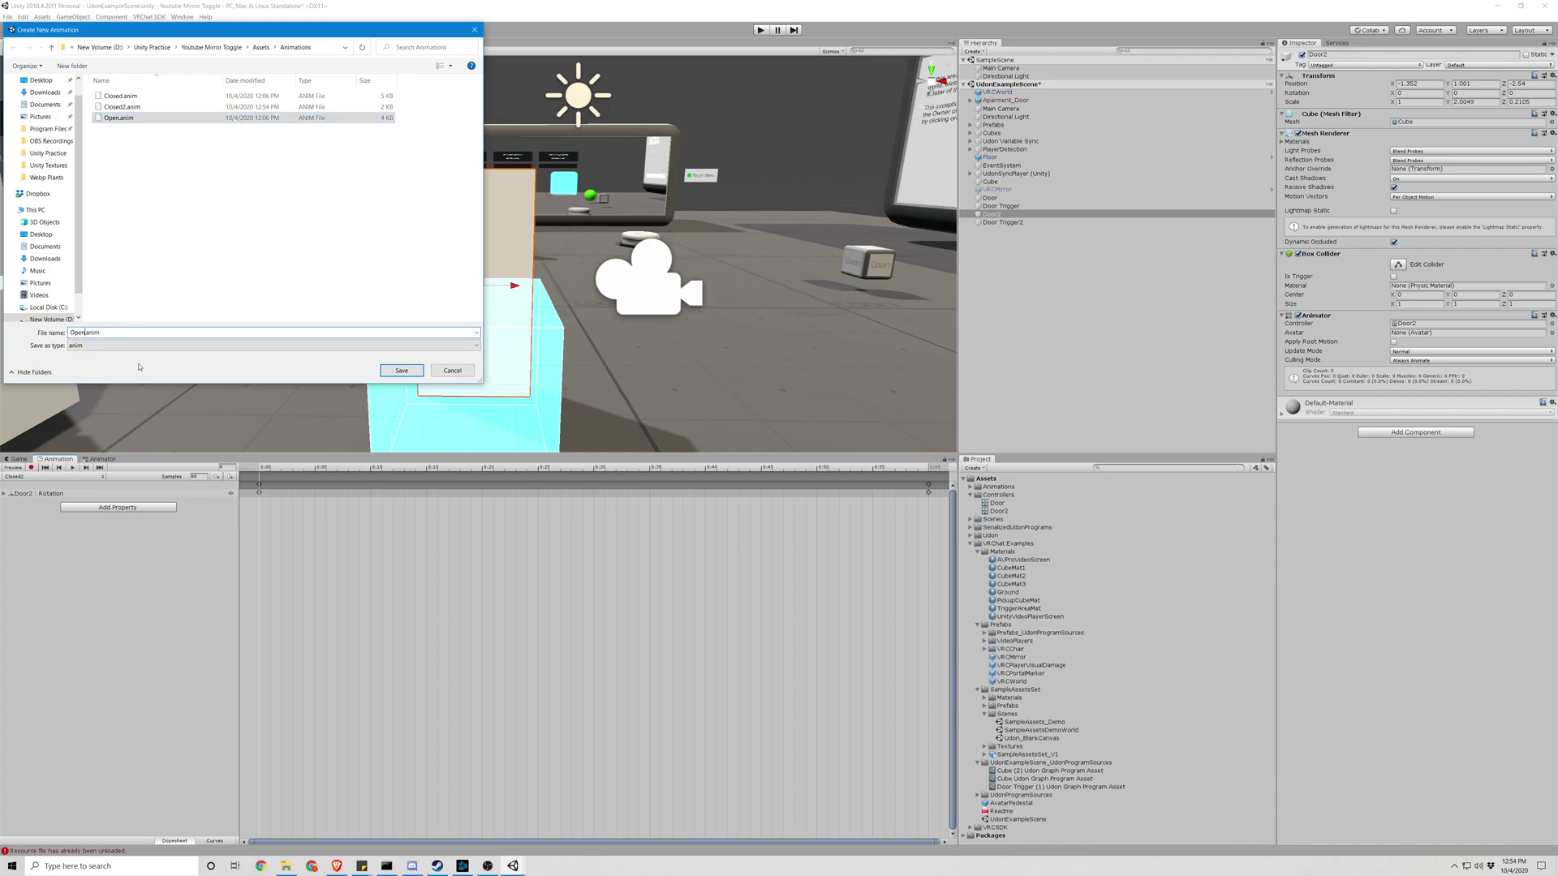
type("2")
key("Return")
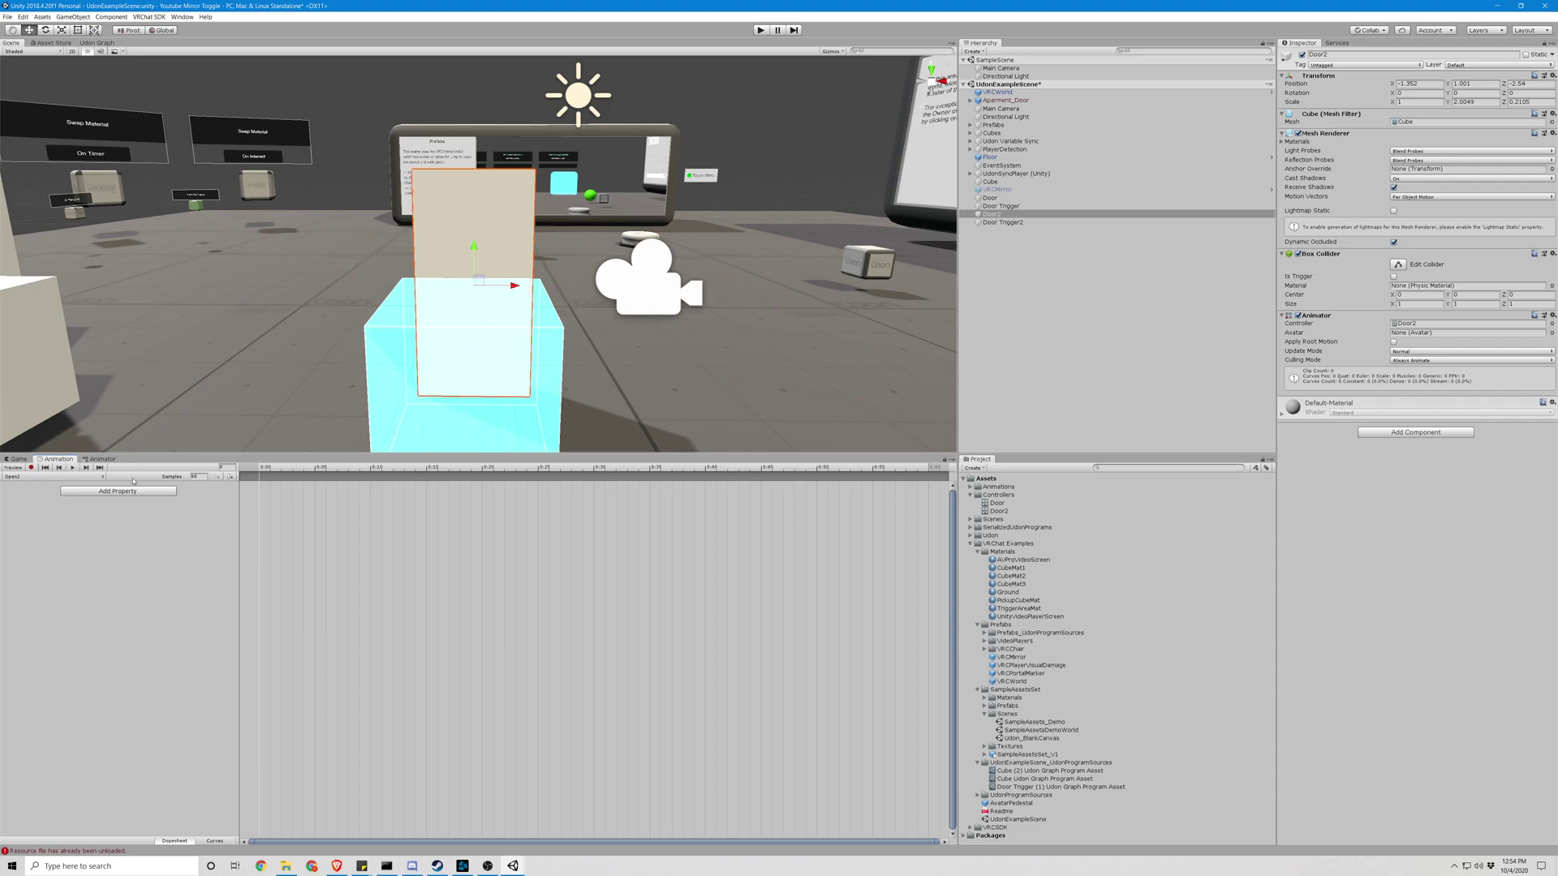
Add the Transform Rotation property to the Open2 animation clip
left_click(118, 491)
left_click(189, 491)
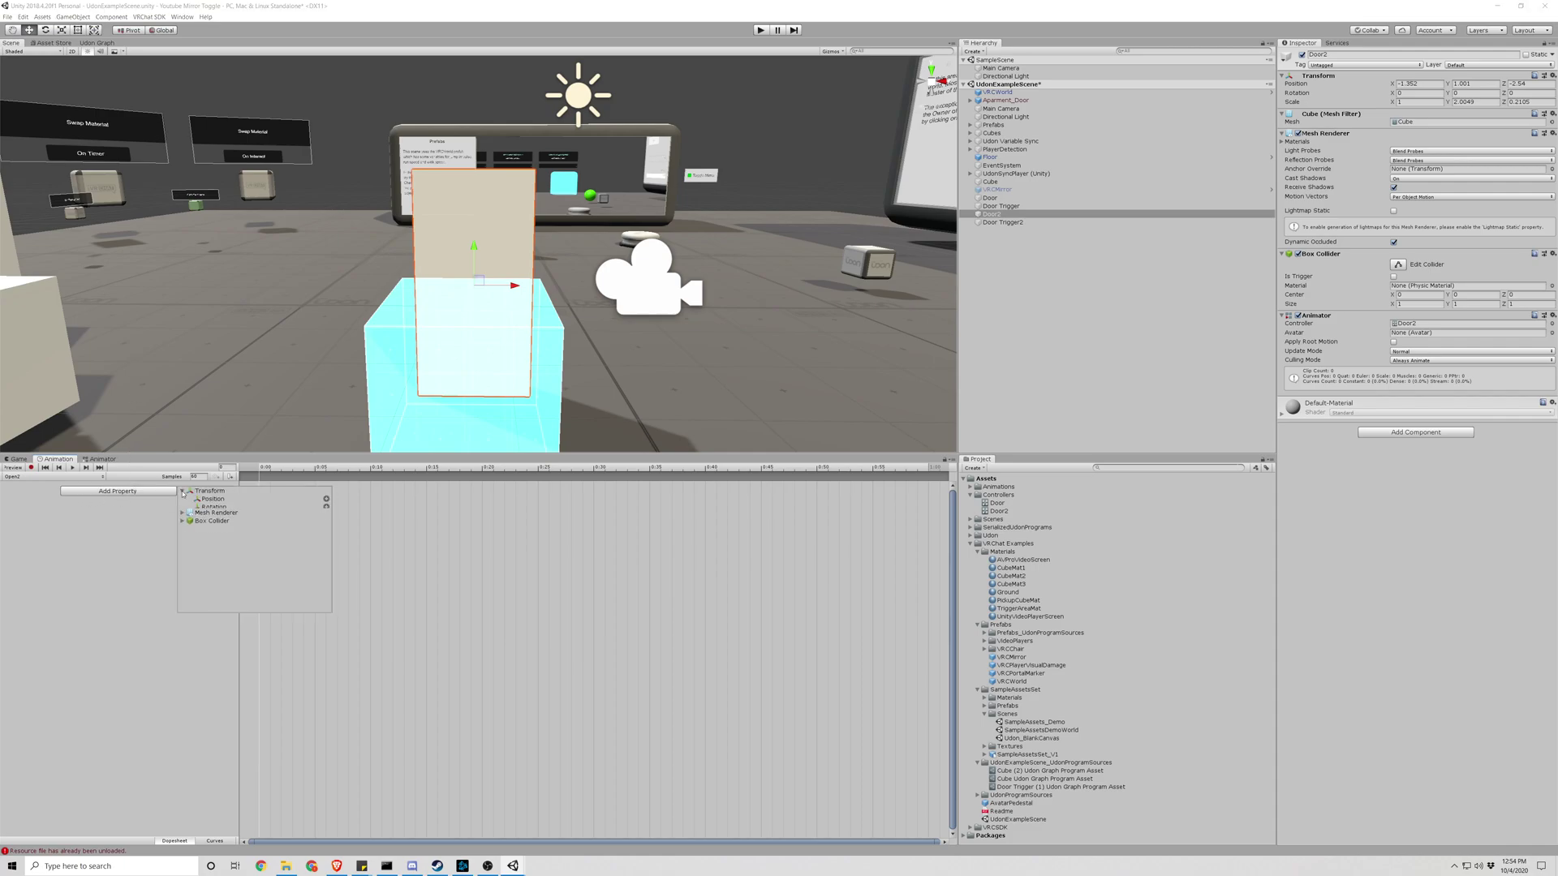
left_click(326, 507)
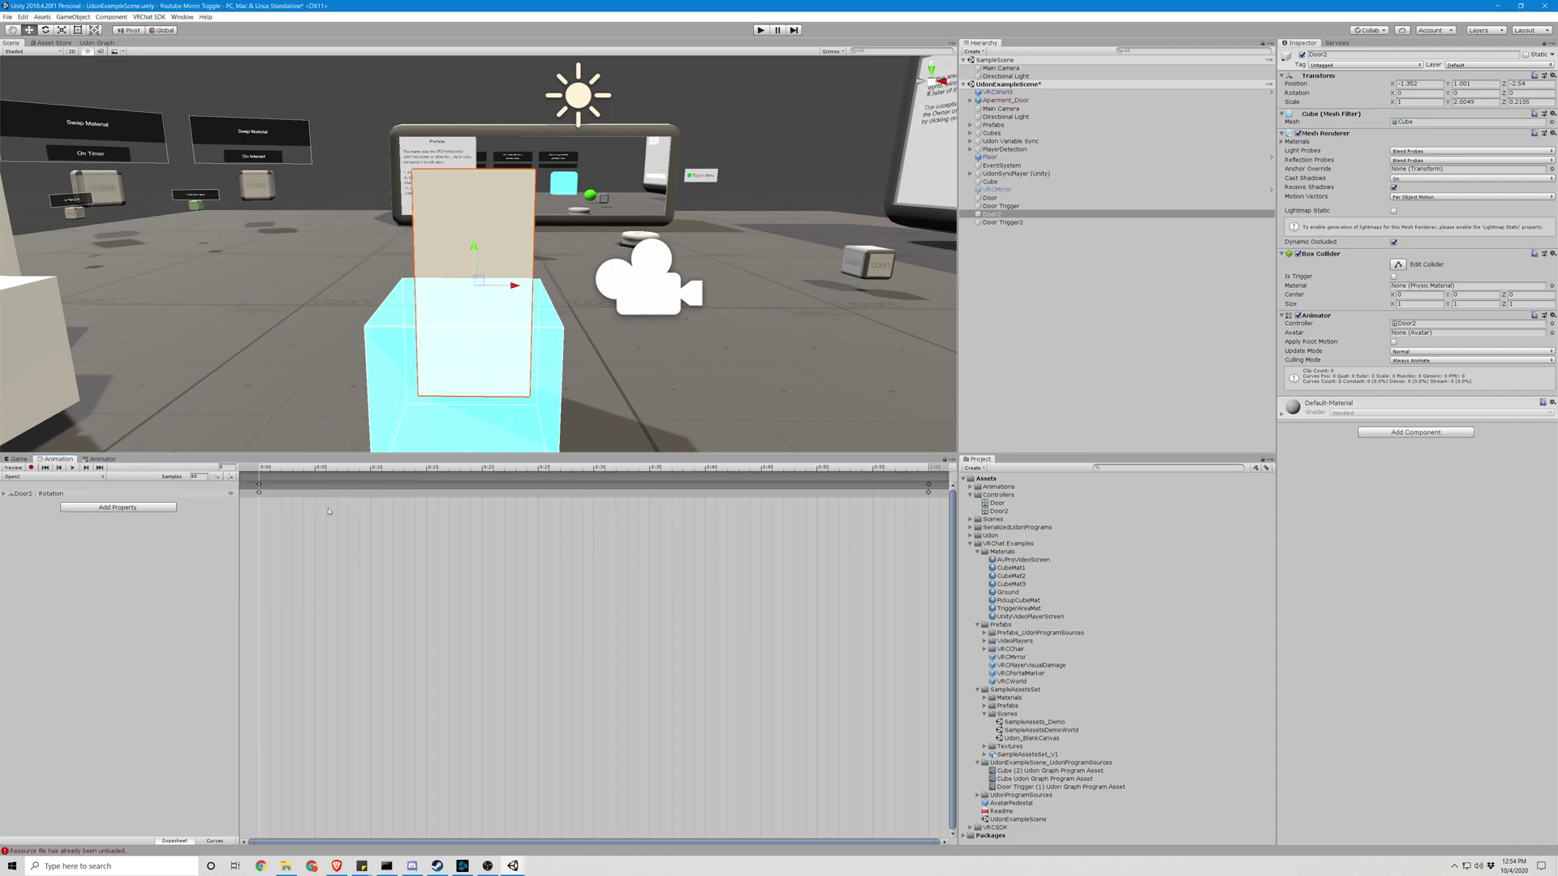
Record a keyframe at the start of Open2 with Door2 rotated about 92° around its vertical axis
left_click(31, 468)
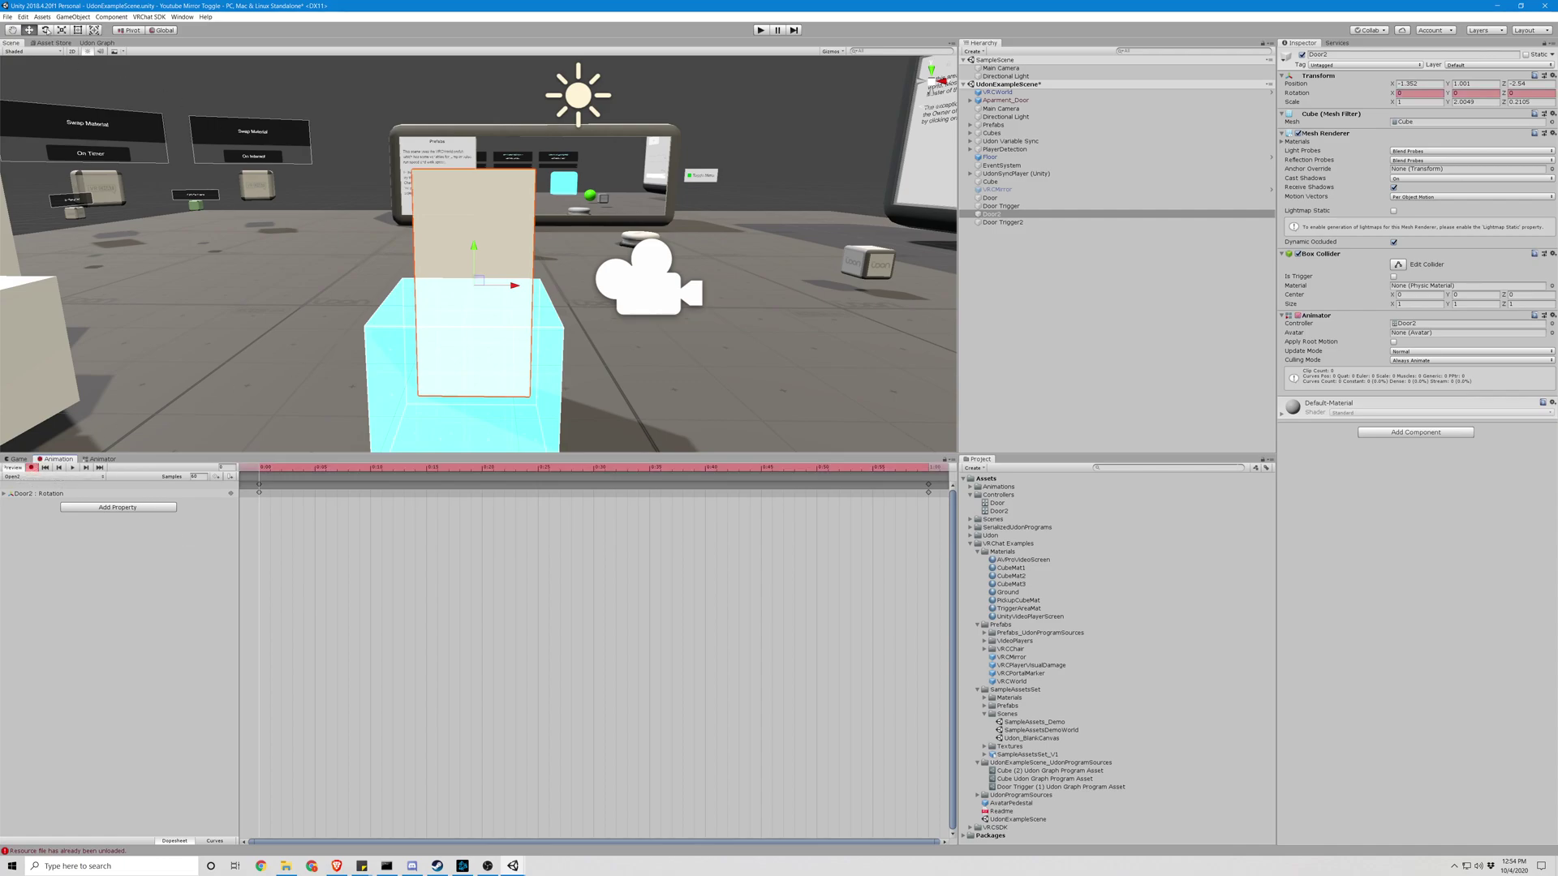
left_click(45, 30)
left_click_drag(500, 298, 407, 305)
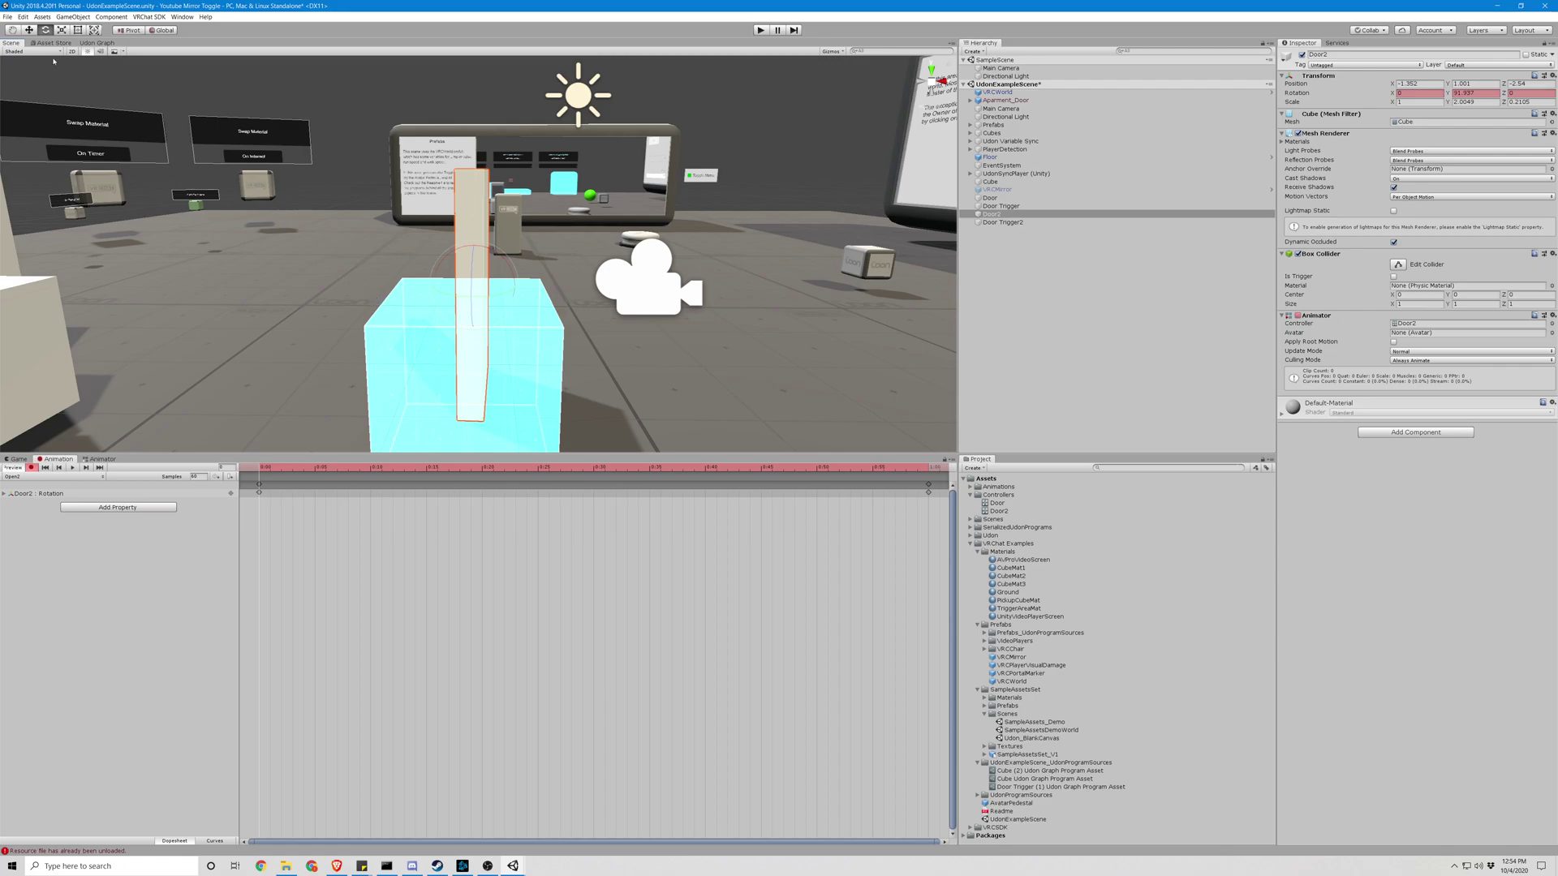
left_click(31, 468)
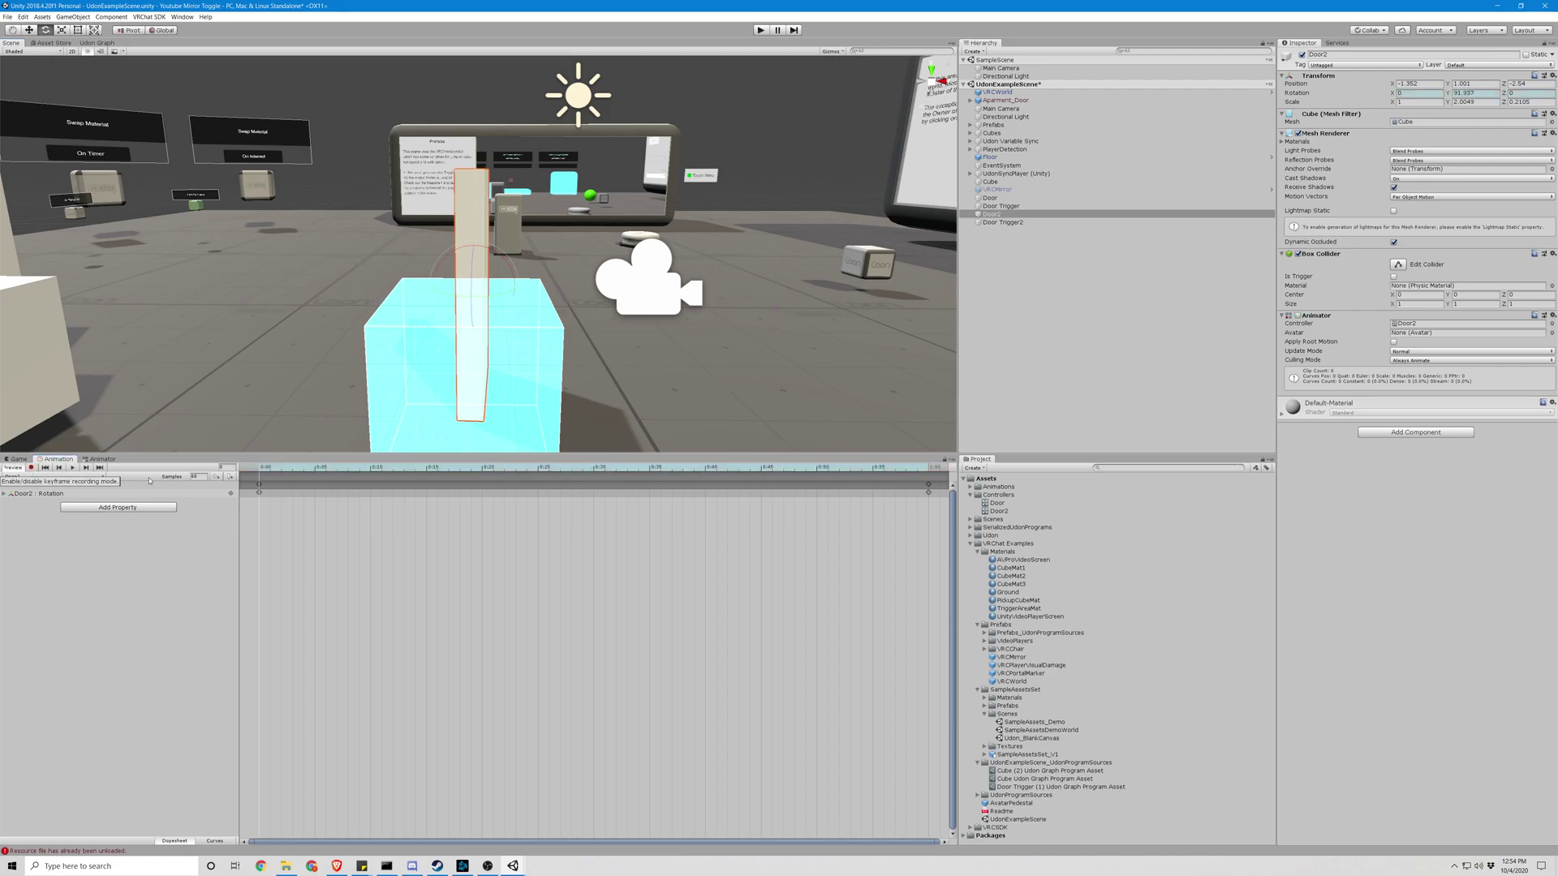
Preview Open2, delete its final Rotation keyframe, and switch back to the Closed2 clip
left_click(72, 468)
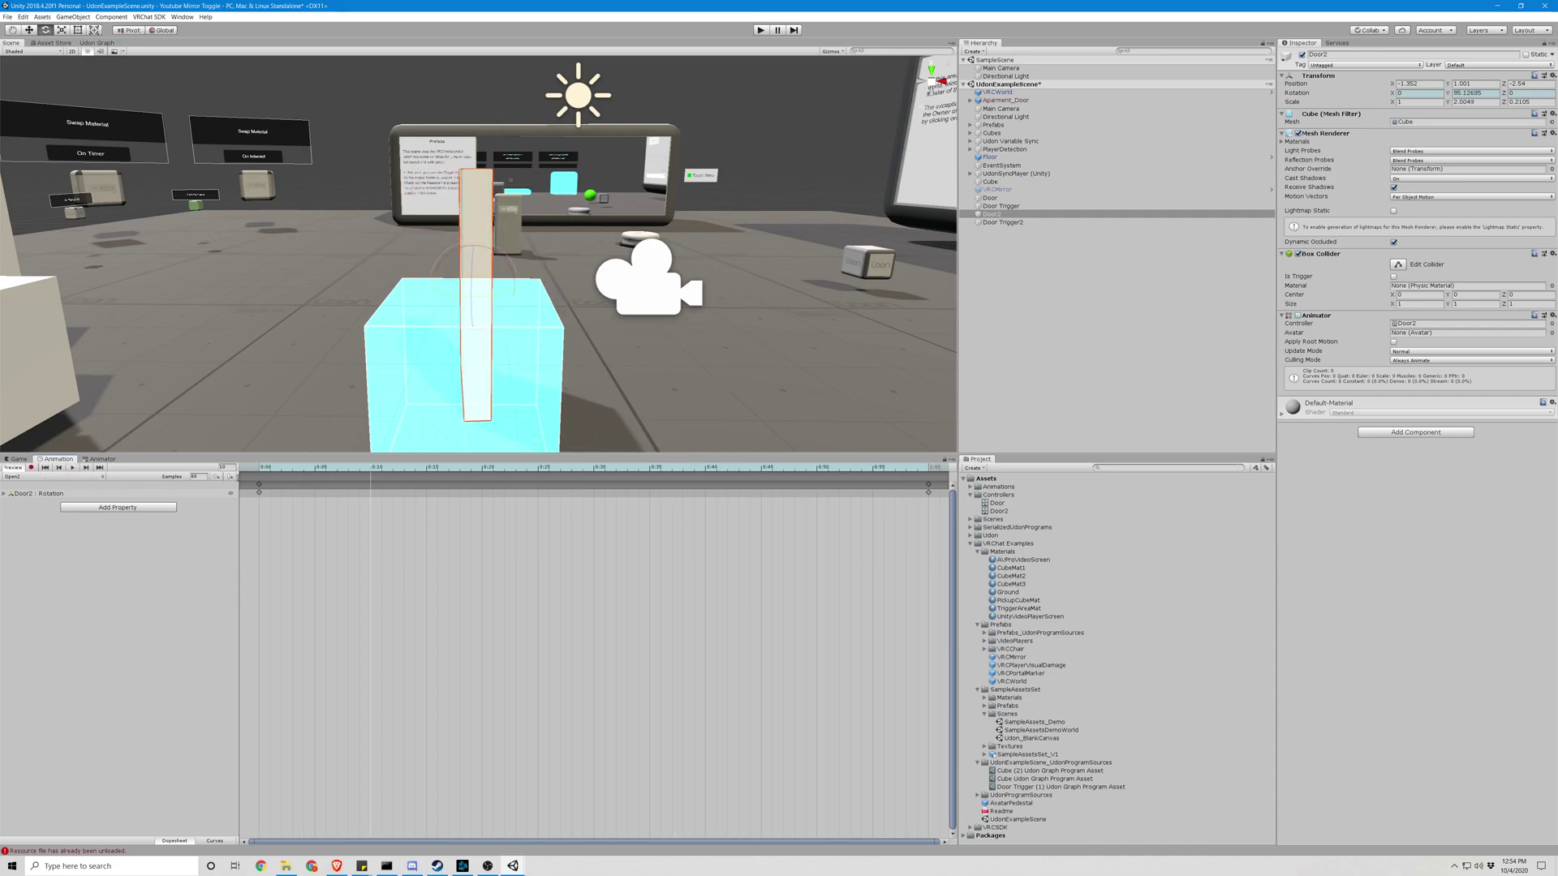
left_click(929, 491)
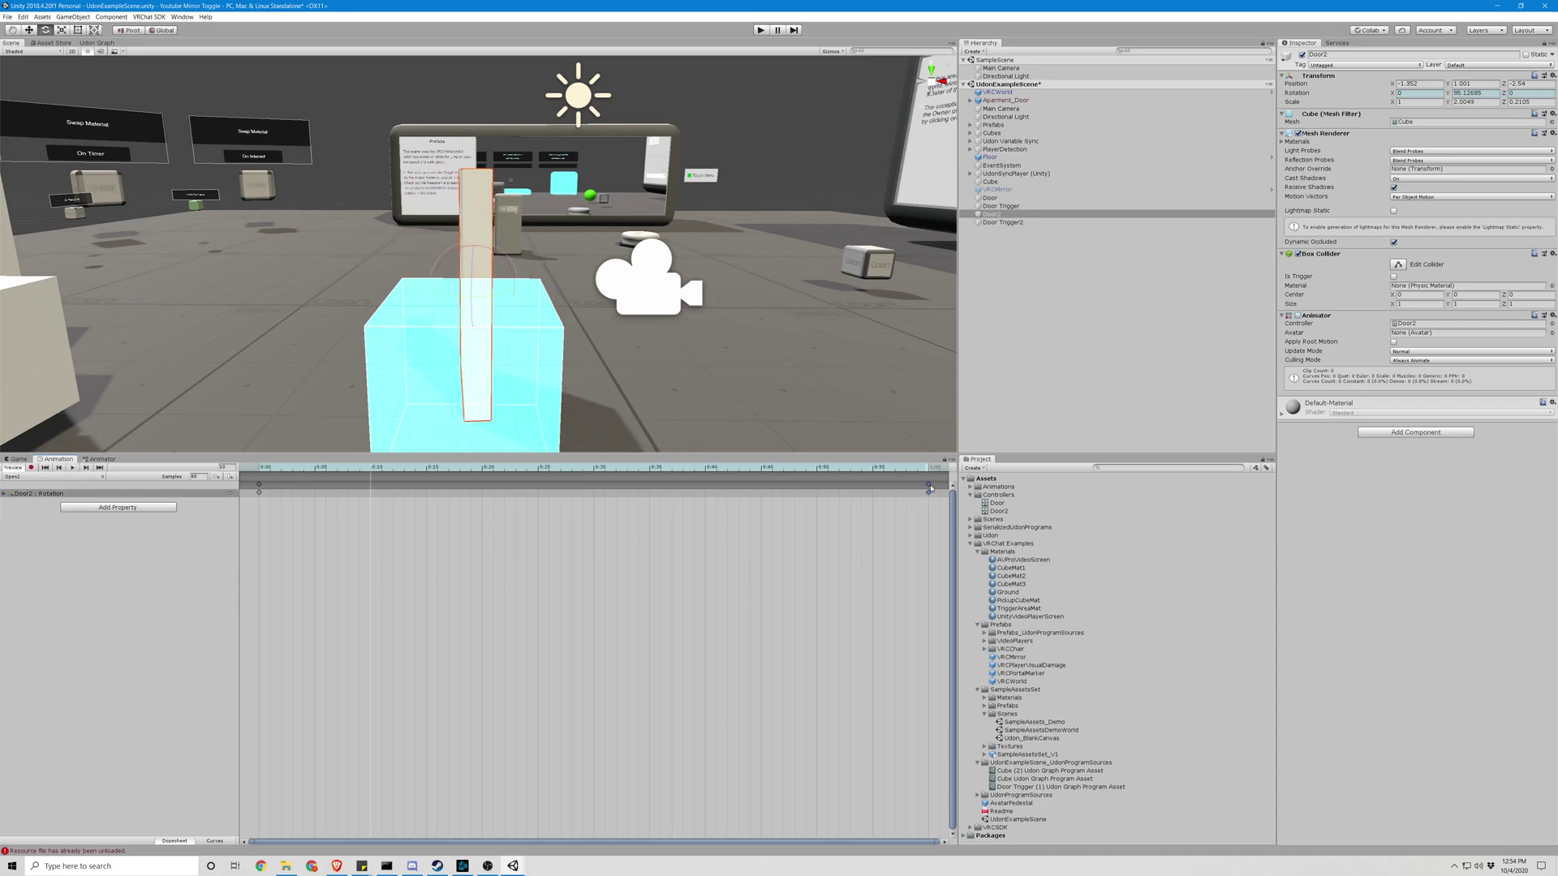
key("Delete")
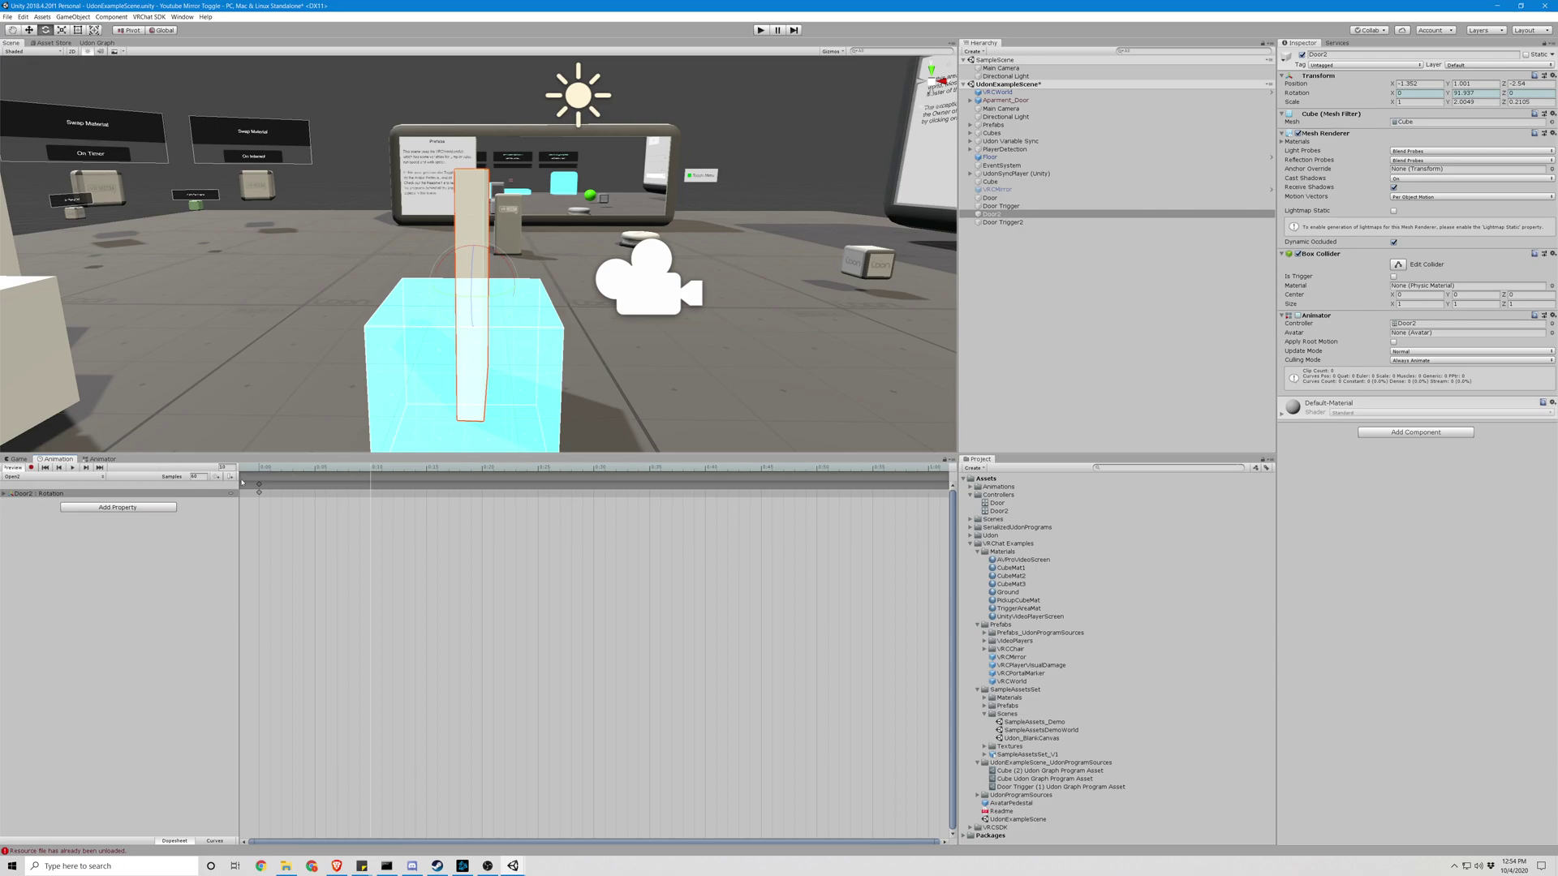
left_click(47, 477)
left_click(41, 496)
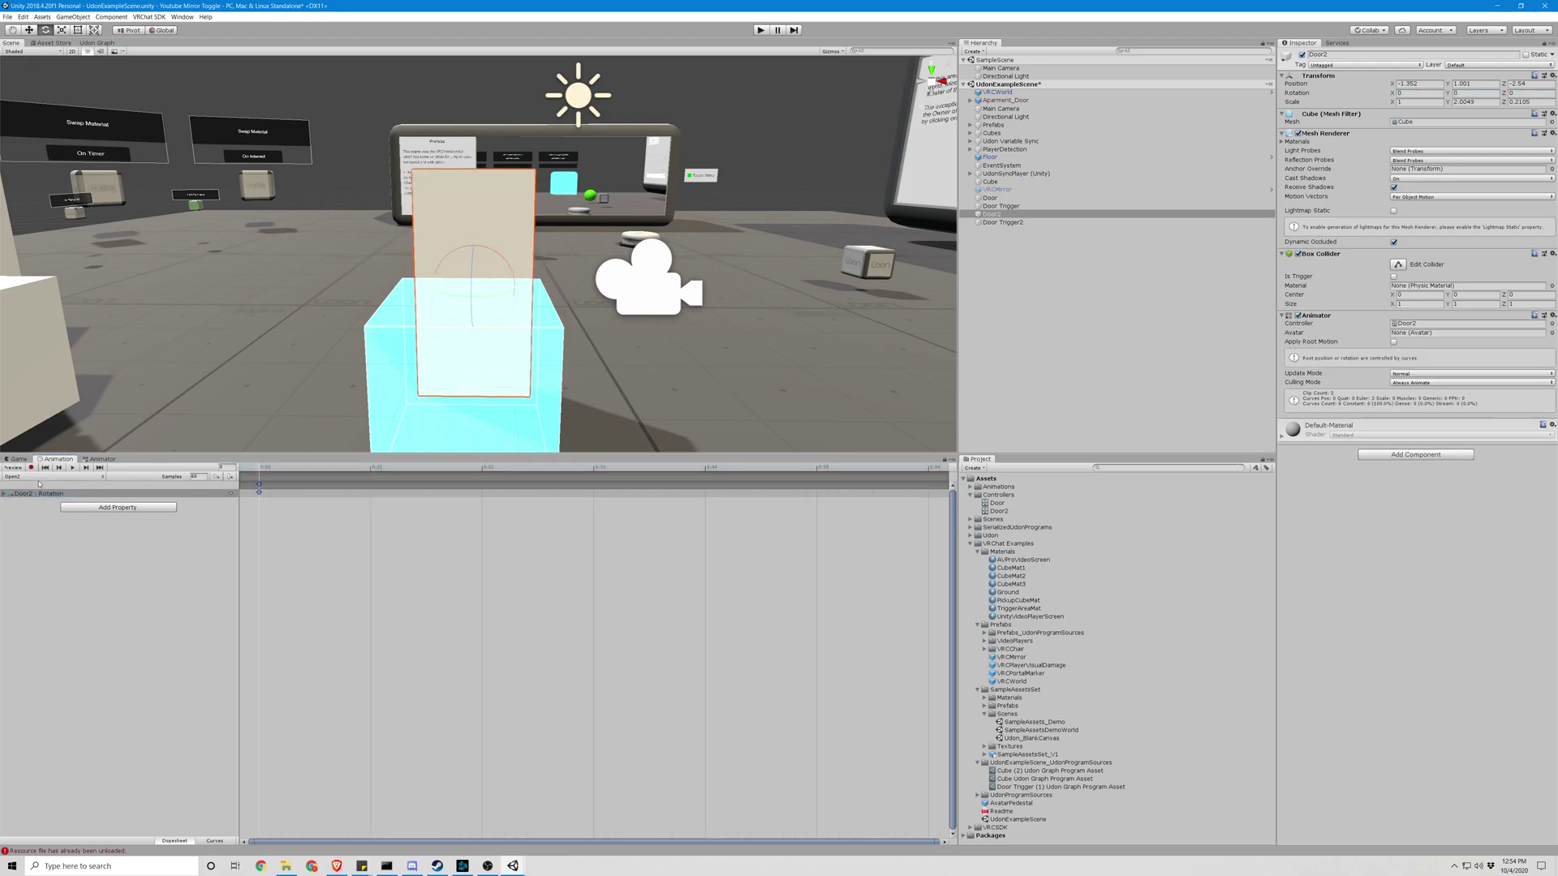
left_click(39, 478)
left_click(42, 486)
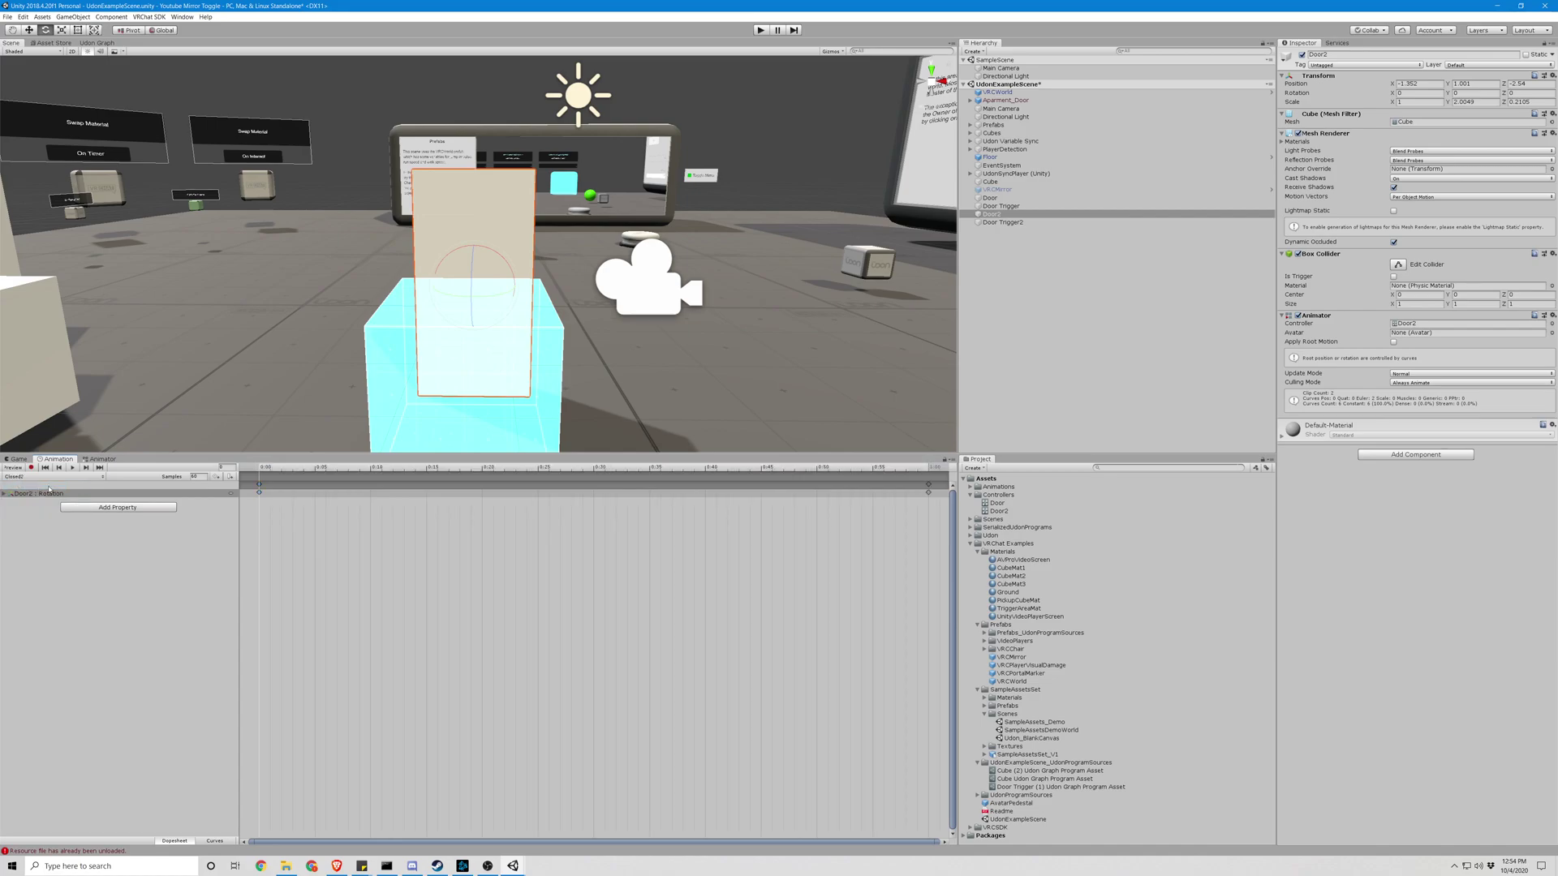
Arrange the Closed2 and Open2 states in a row between Entry and Exit in the Door2 animator graph
left_click(102, 459)
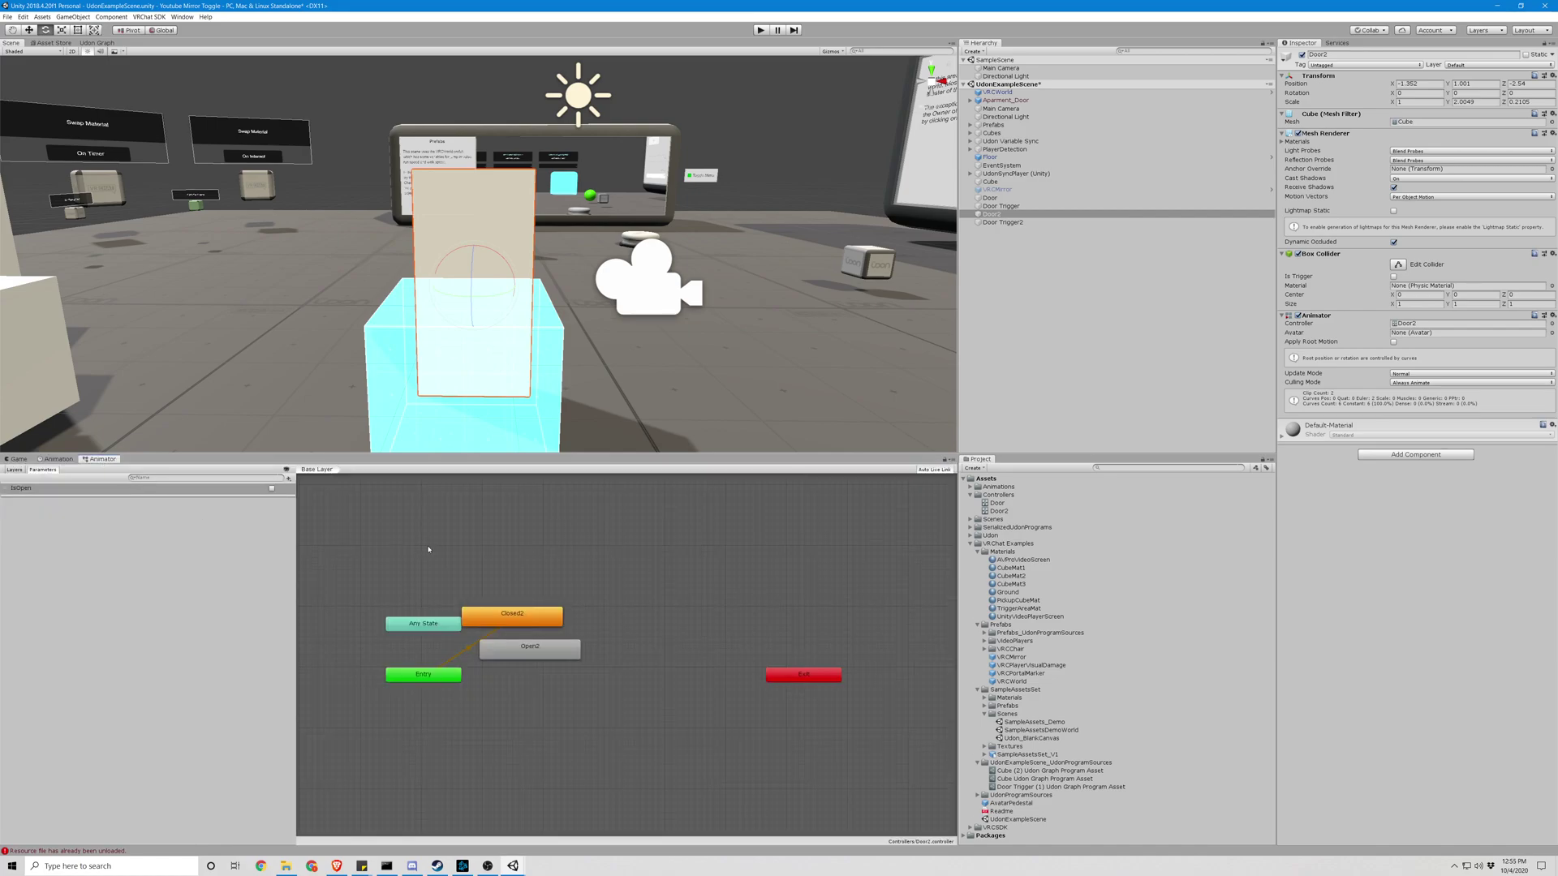
left_click_drag(540, 656, 695, 686)
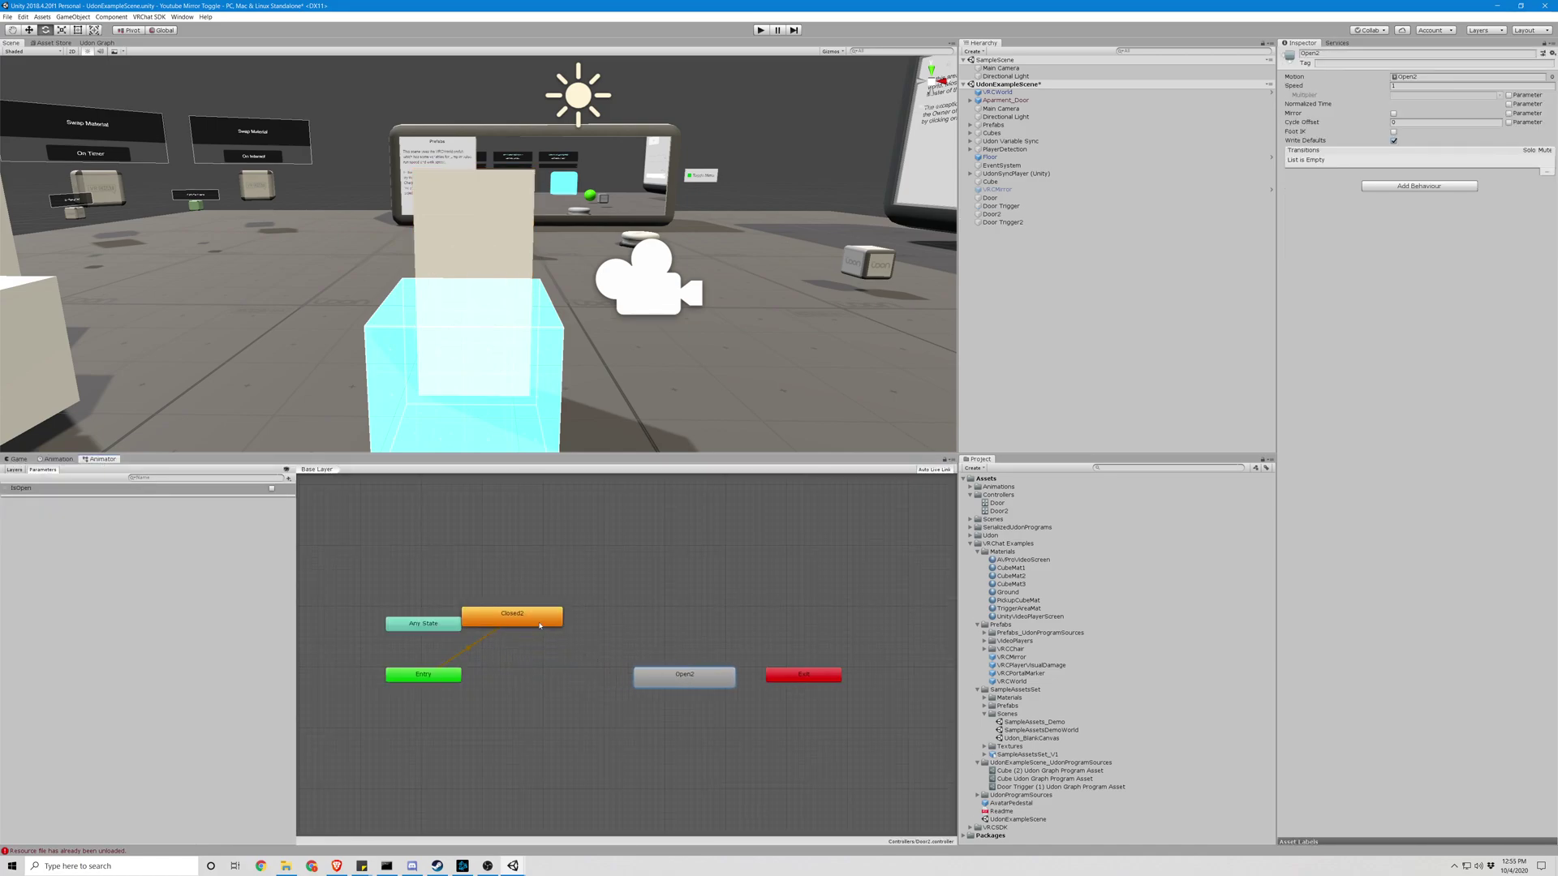
left_click_drag(540, 626, 566, 678)
Create a transition from Closed2 to Open2 and another from Open2 back to Closed2
right_click(563, 676)
left_click(596, 683)
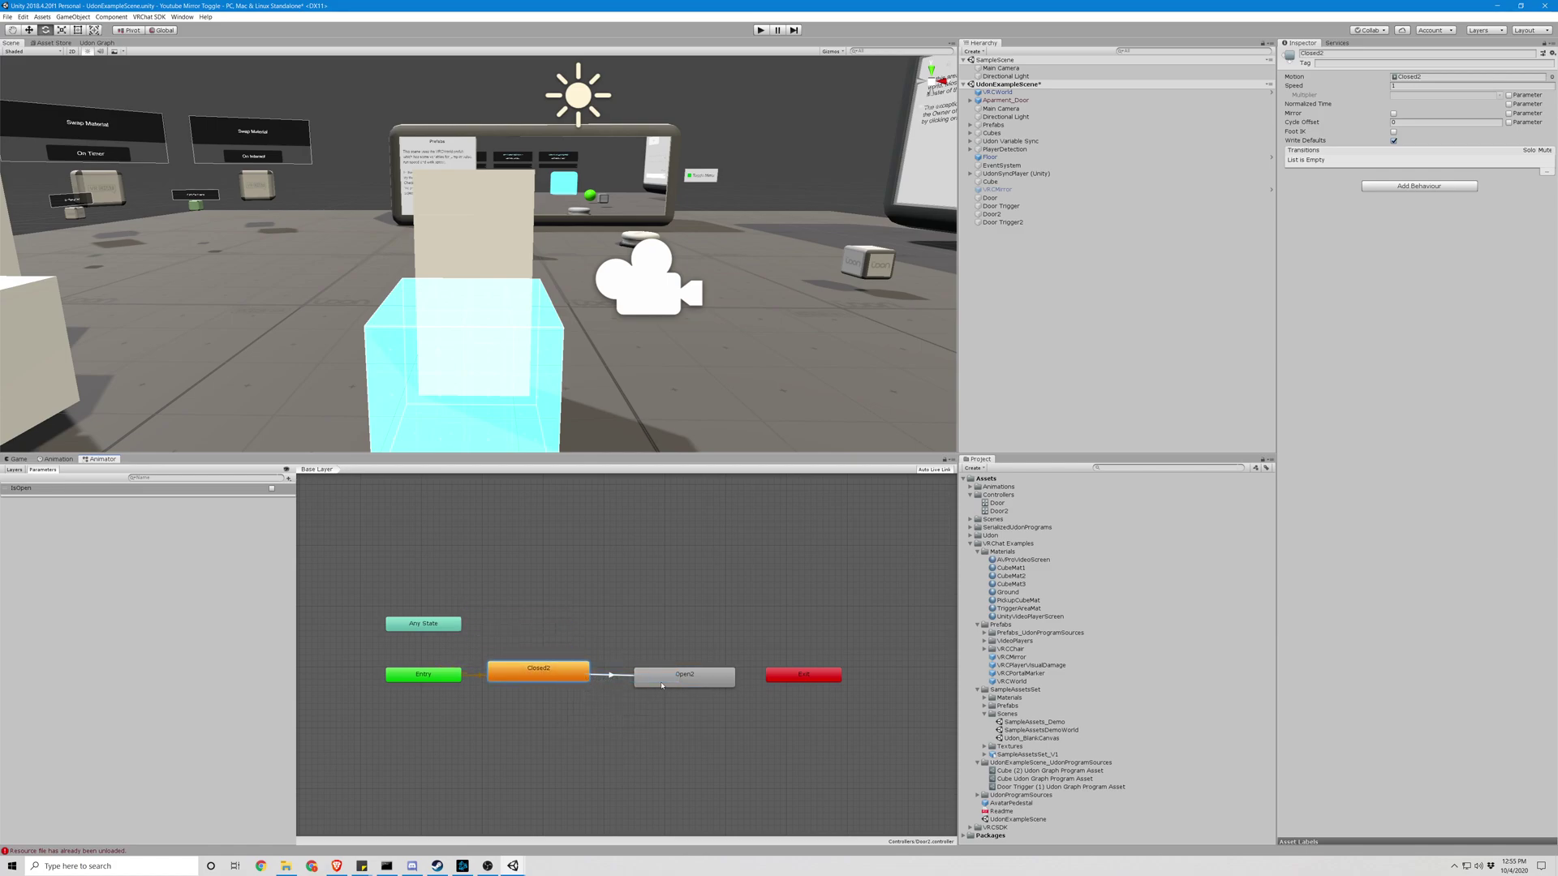
left_click(671, 677)
right_click(671, 678)
left_click(678, 689)
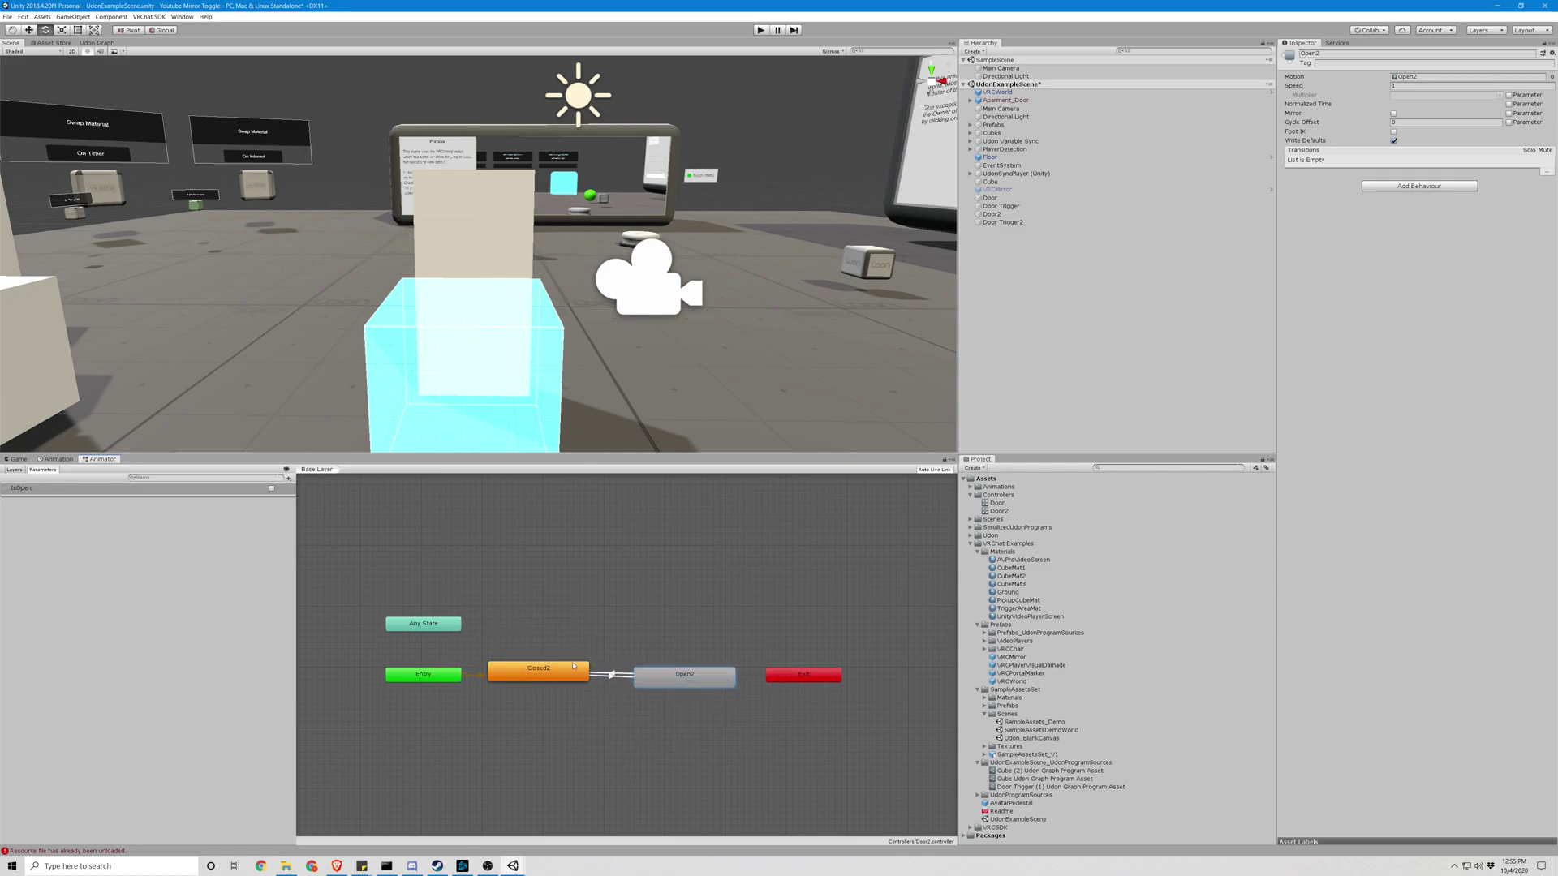
Add an IsOpen true condition to the Closed2-to-Open2 transition and an IsOpen false condition to the Open2-to-Closed2 transition
left_click(611, 676)
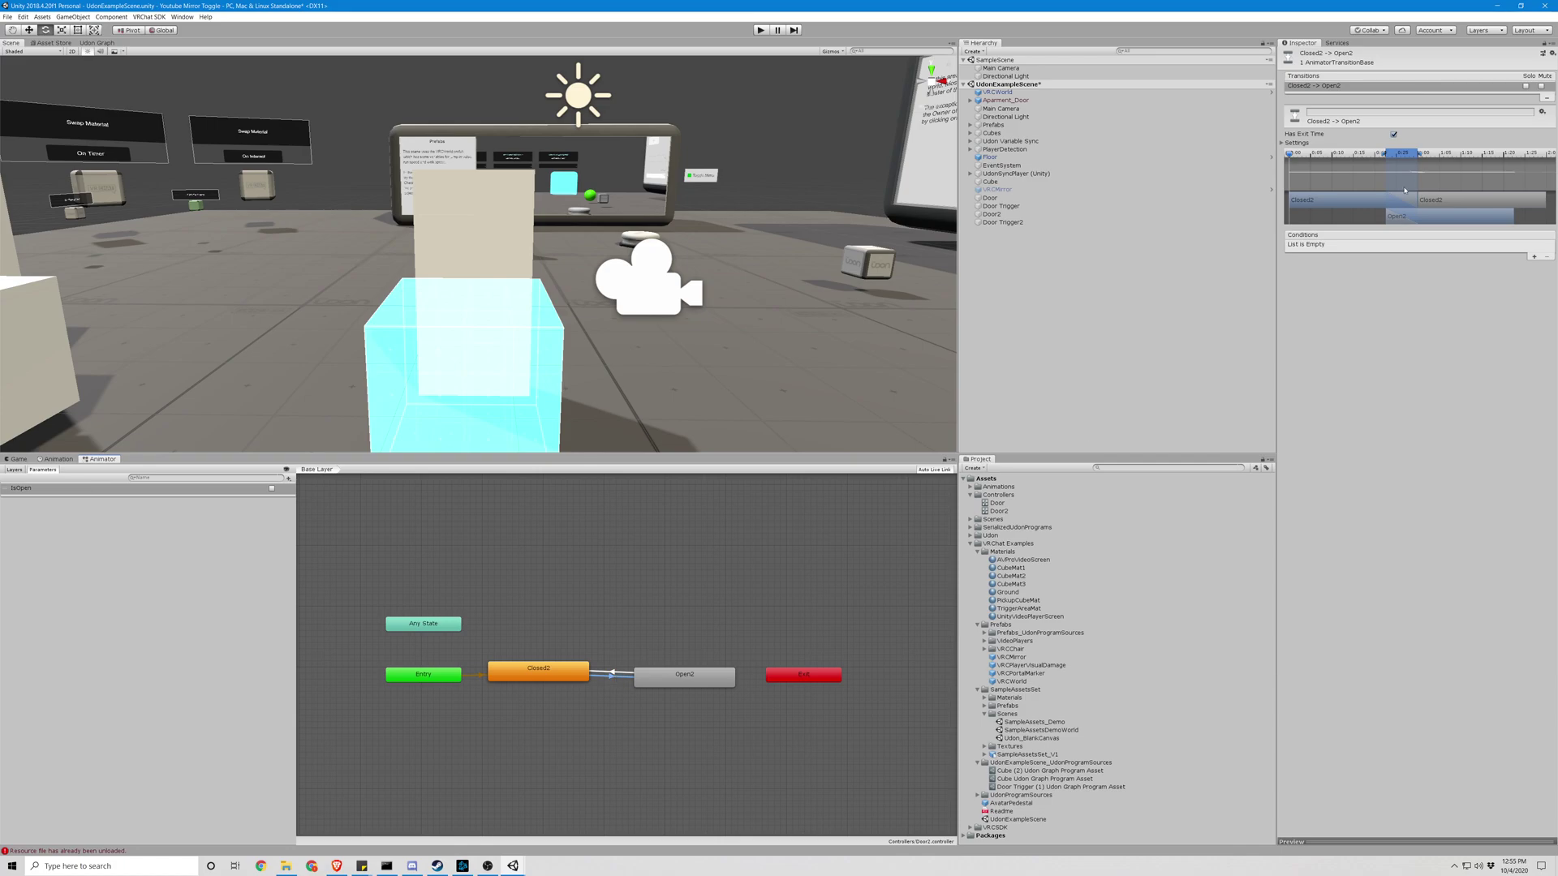
left_click(1534, 257)
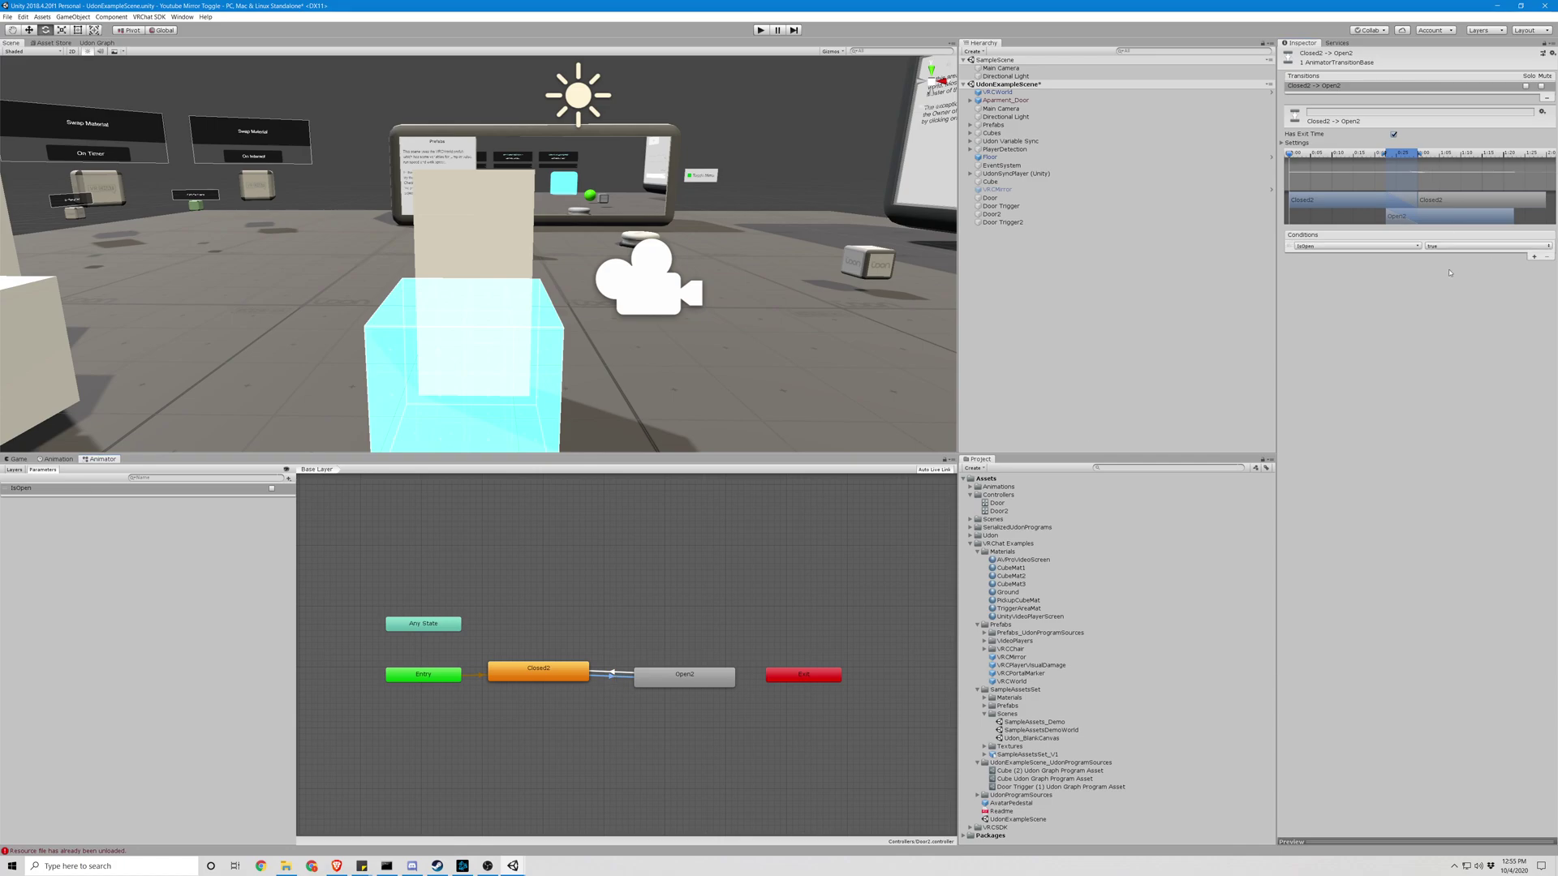
left_click(610, 674)
left_click(1534, 256)
left_click(1487, 246)
left_click(1448, 268)
left_click(546, 593)
Assign the Door2 Animator to the Door2 public variable in Door Trigger2's Udon Behaviour
scroll(629, 403, "down", 5)
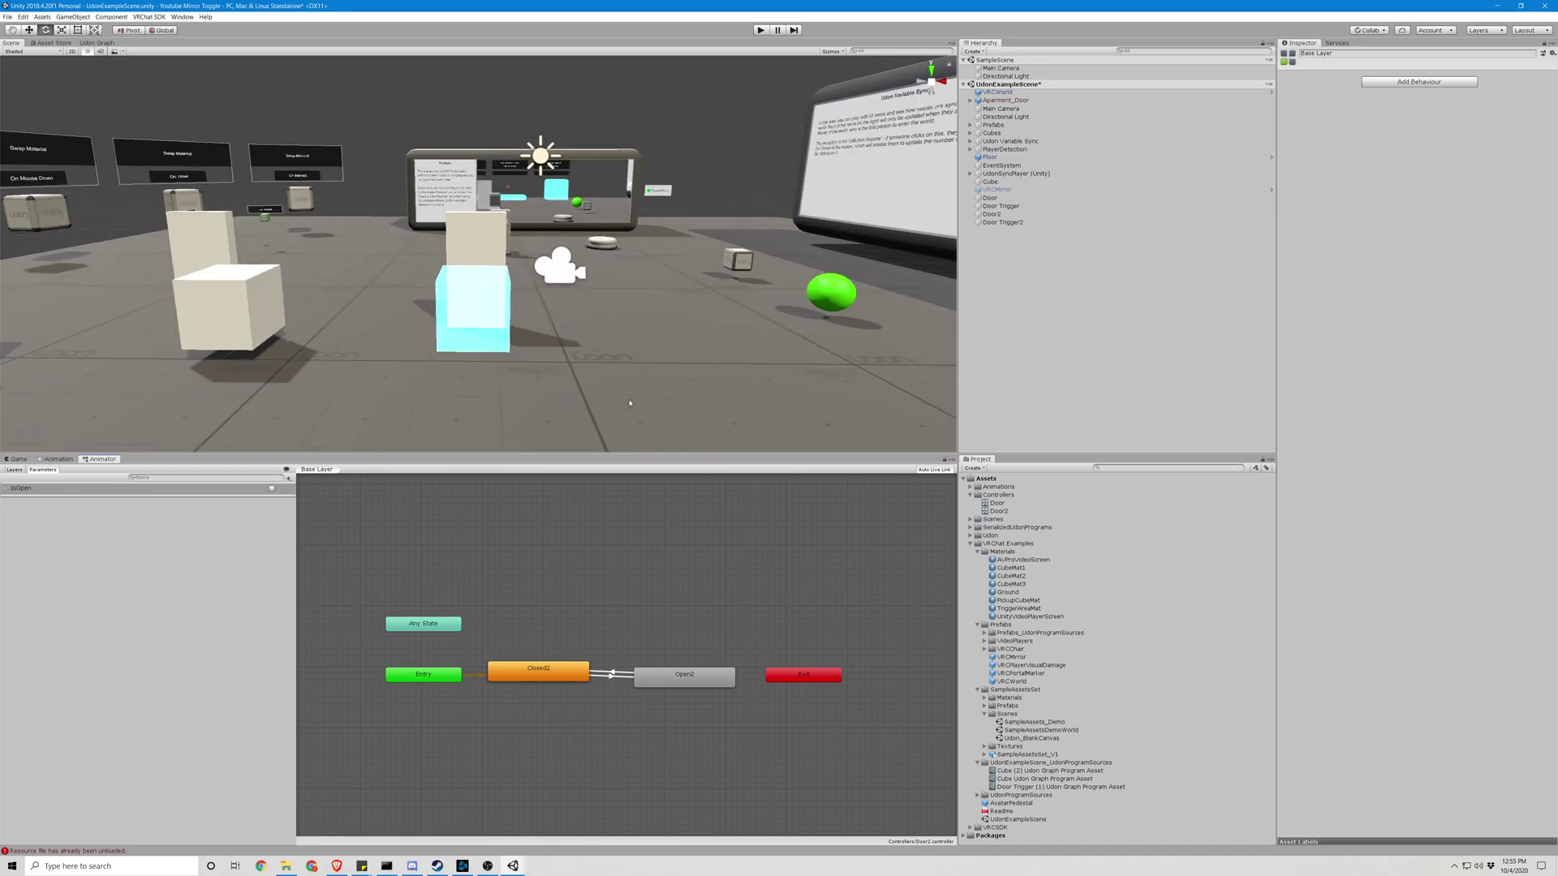
scroll(629, 404, "up", 5)
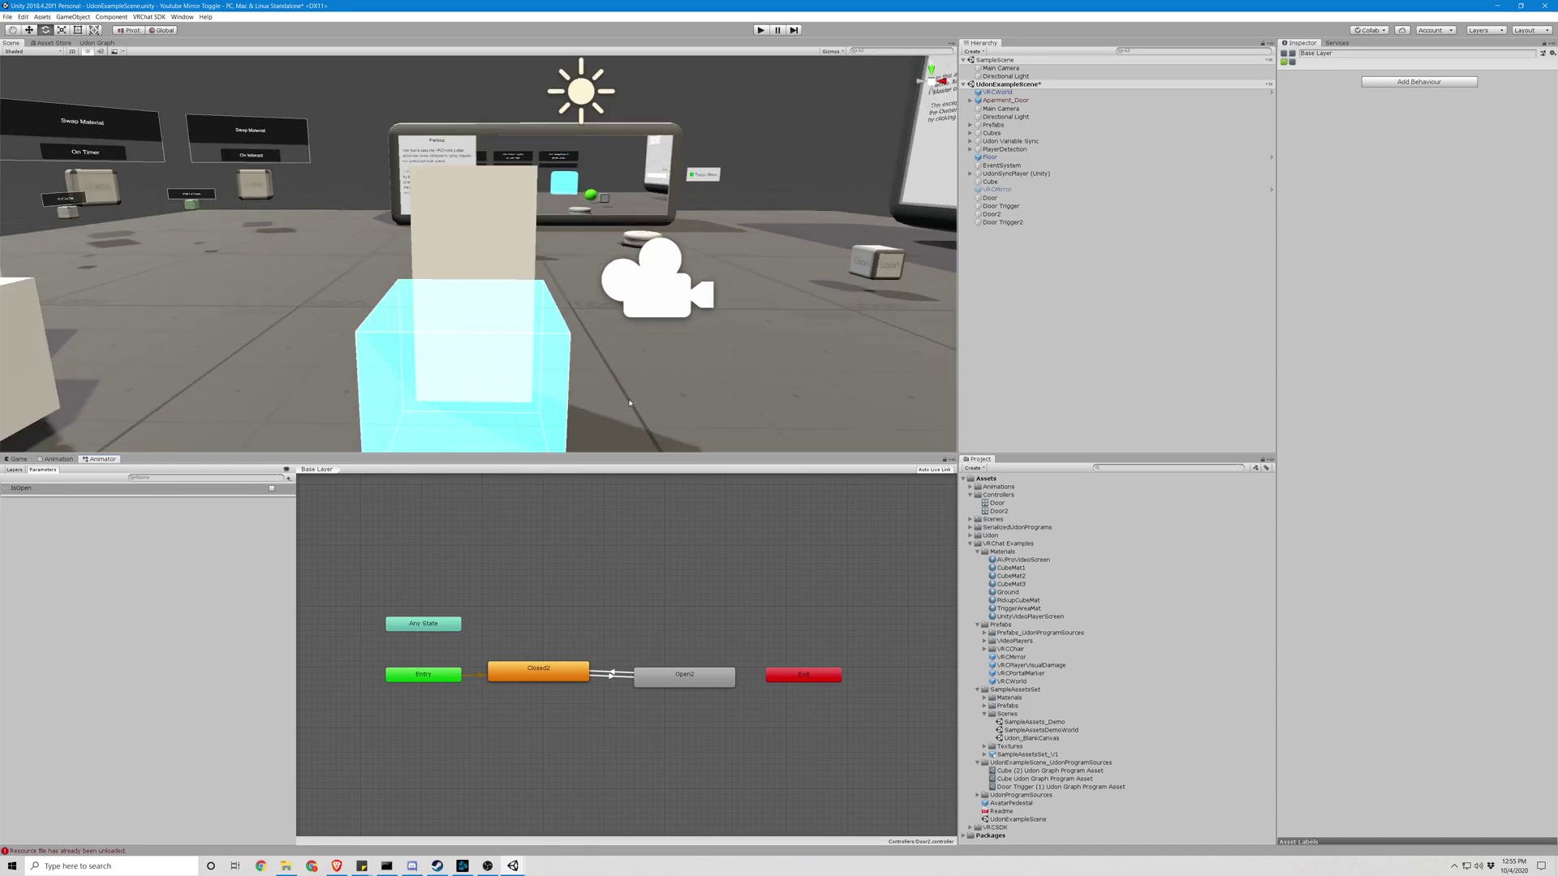
left_click(1004, 222)
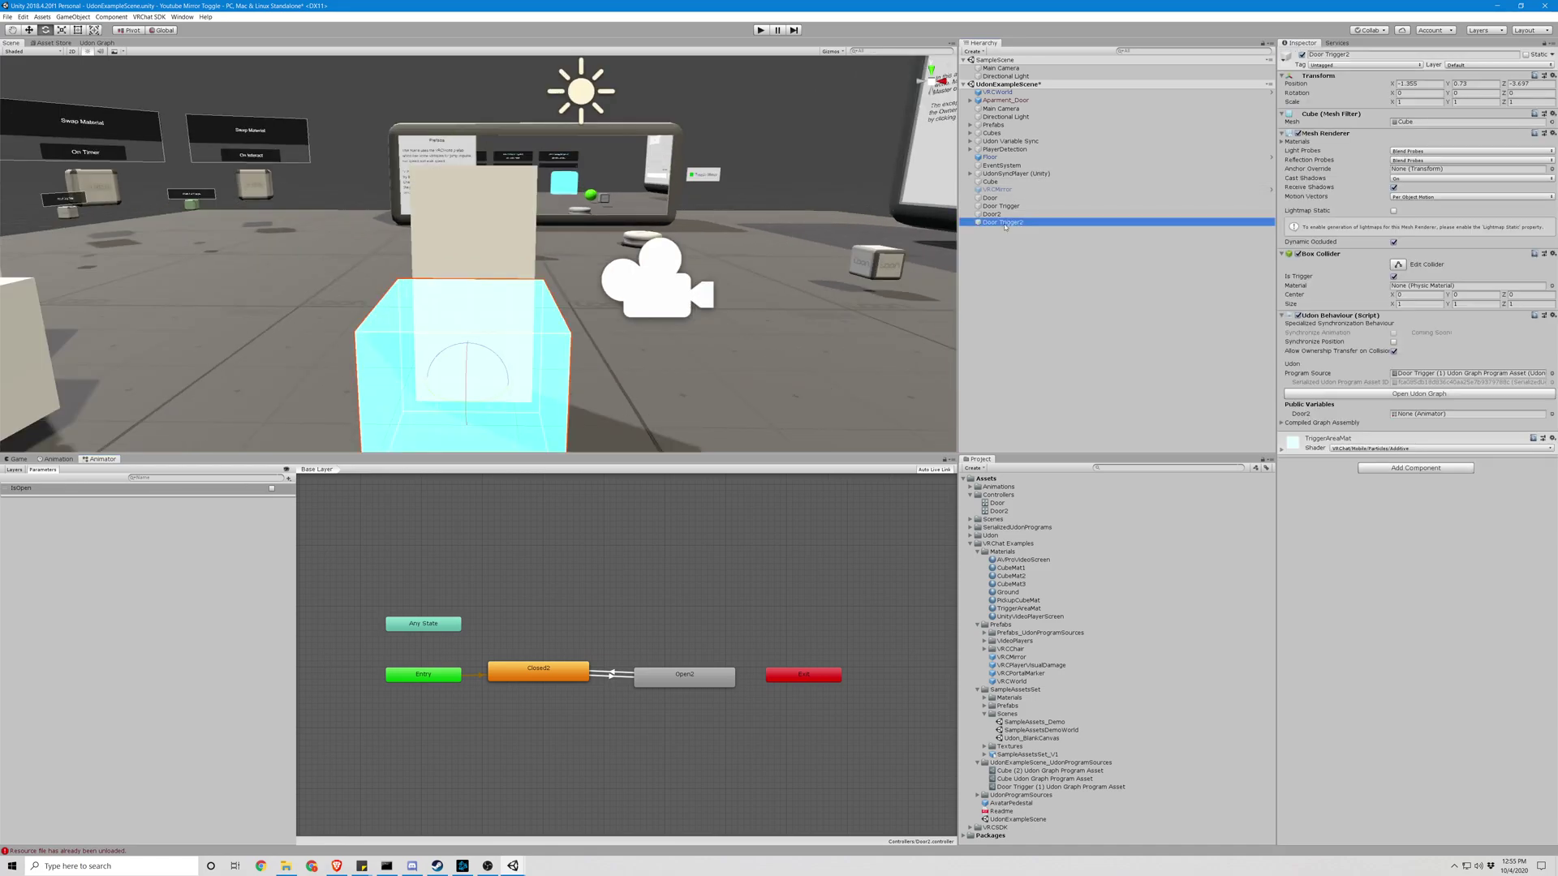
left_click(1551, 415)
double_click(632, 142)
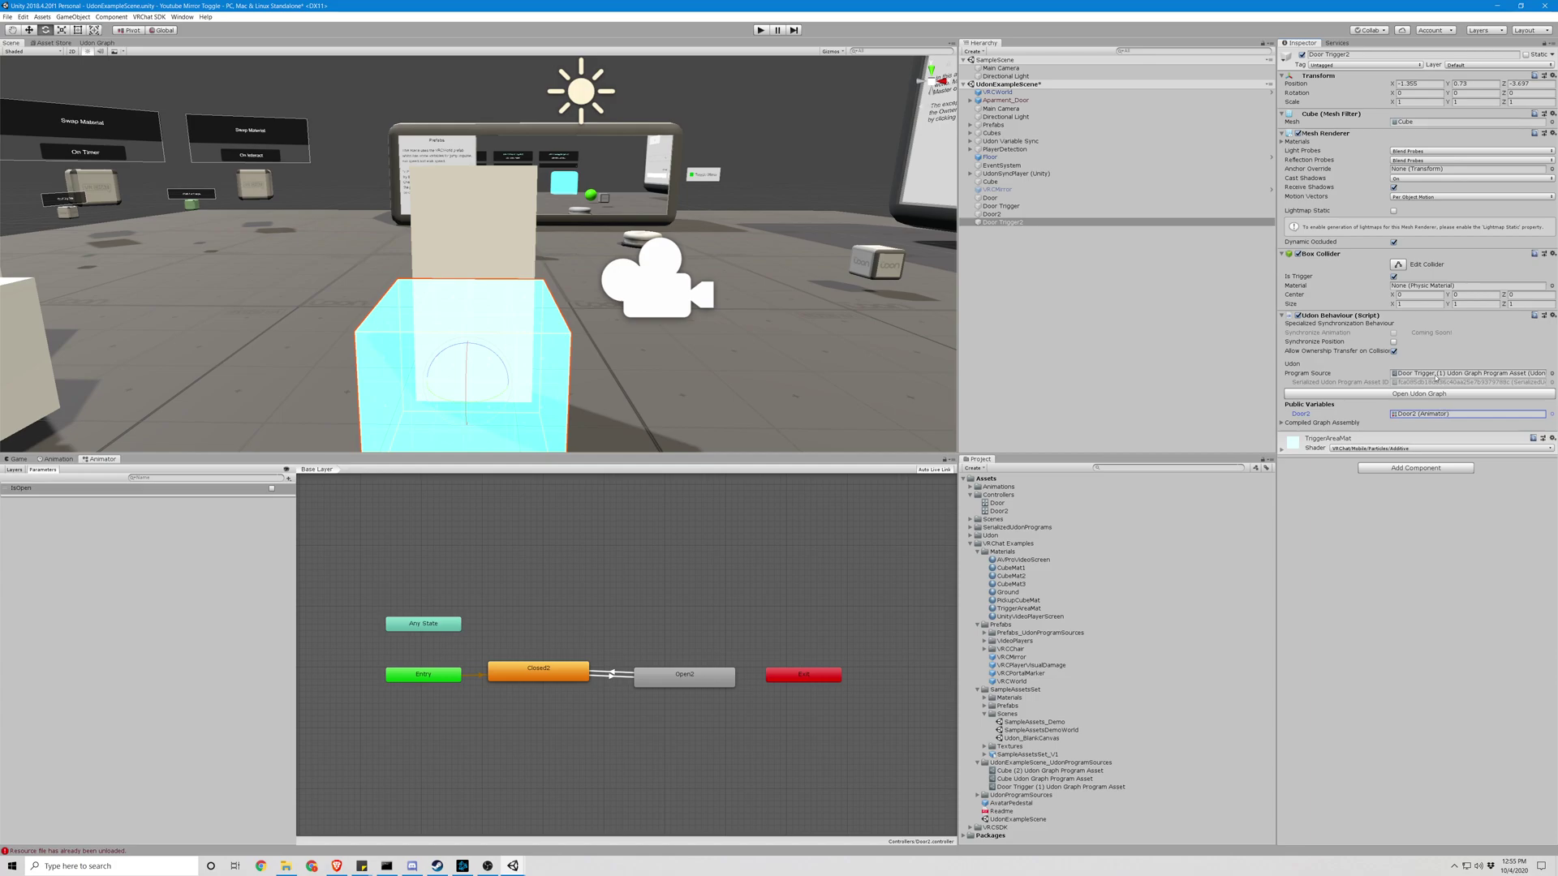
Test Door2 in Play mode by toggling its IsOpen parameter on and off several times, and exit Play mode
left_click(499, 237)
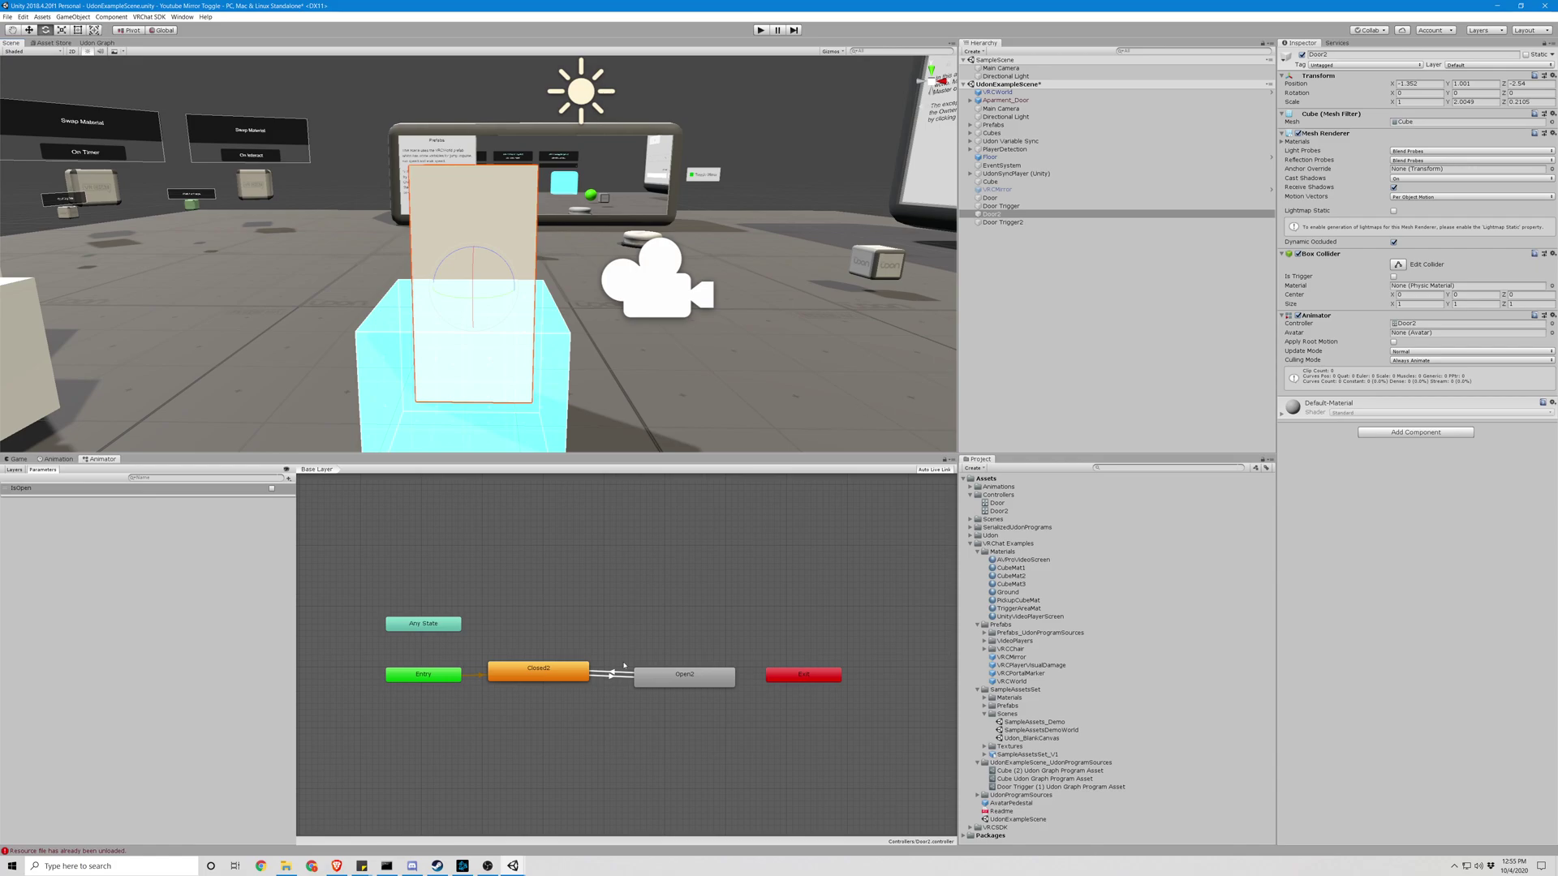
left_click(761, 31)
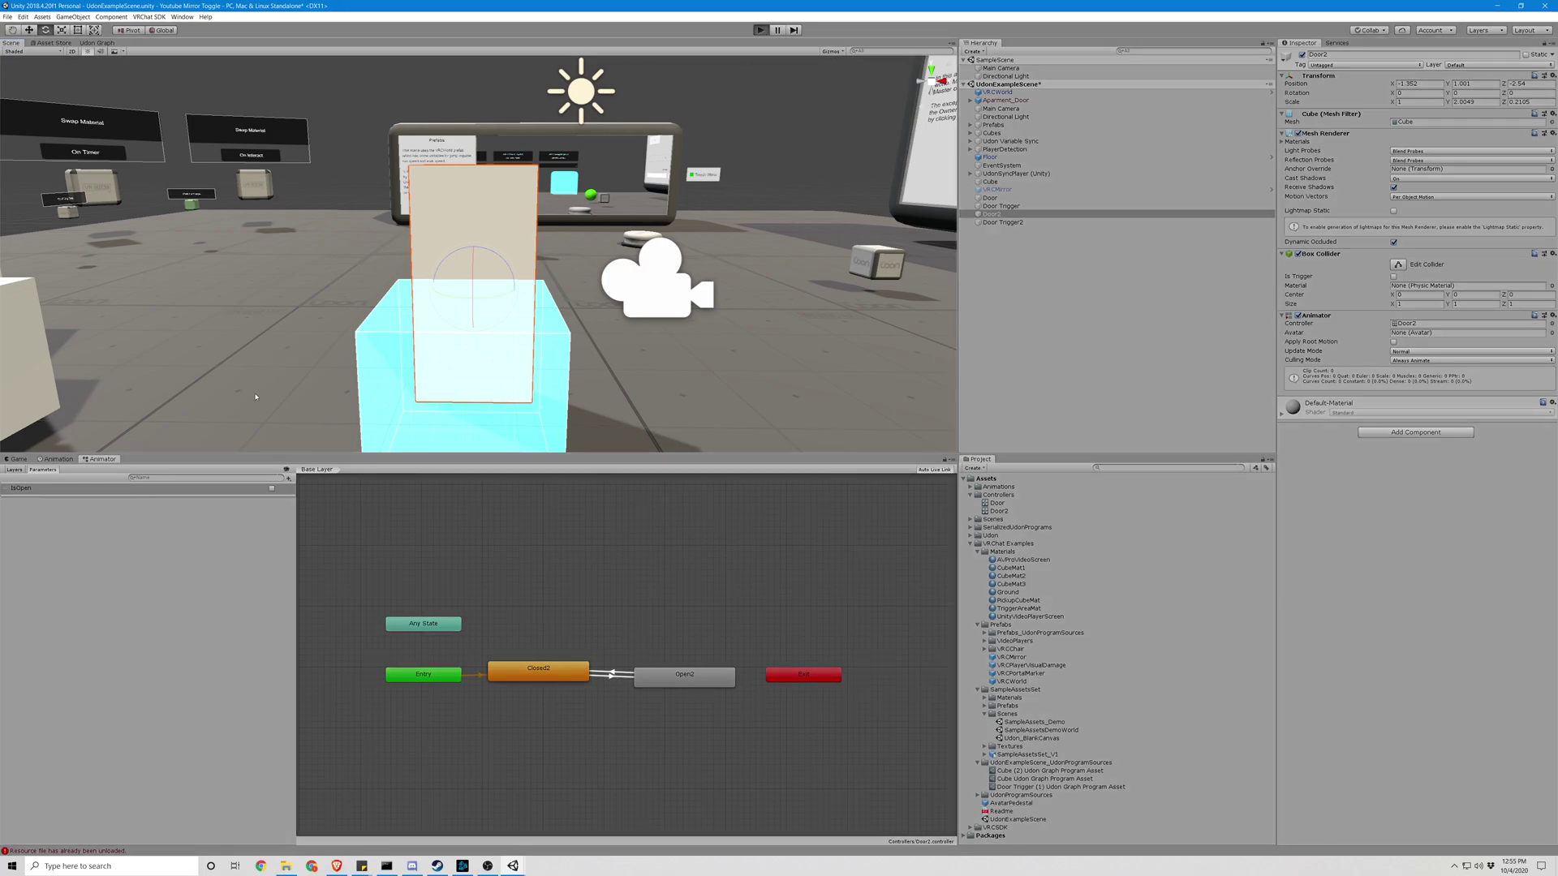
left_click(272, 489)
left_click(72, 460)
left_click(101, 459)
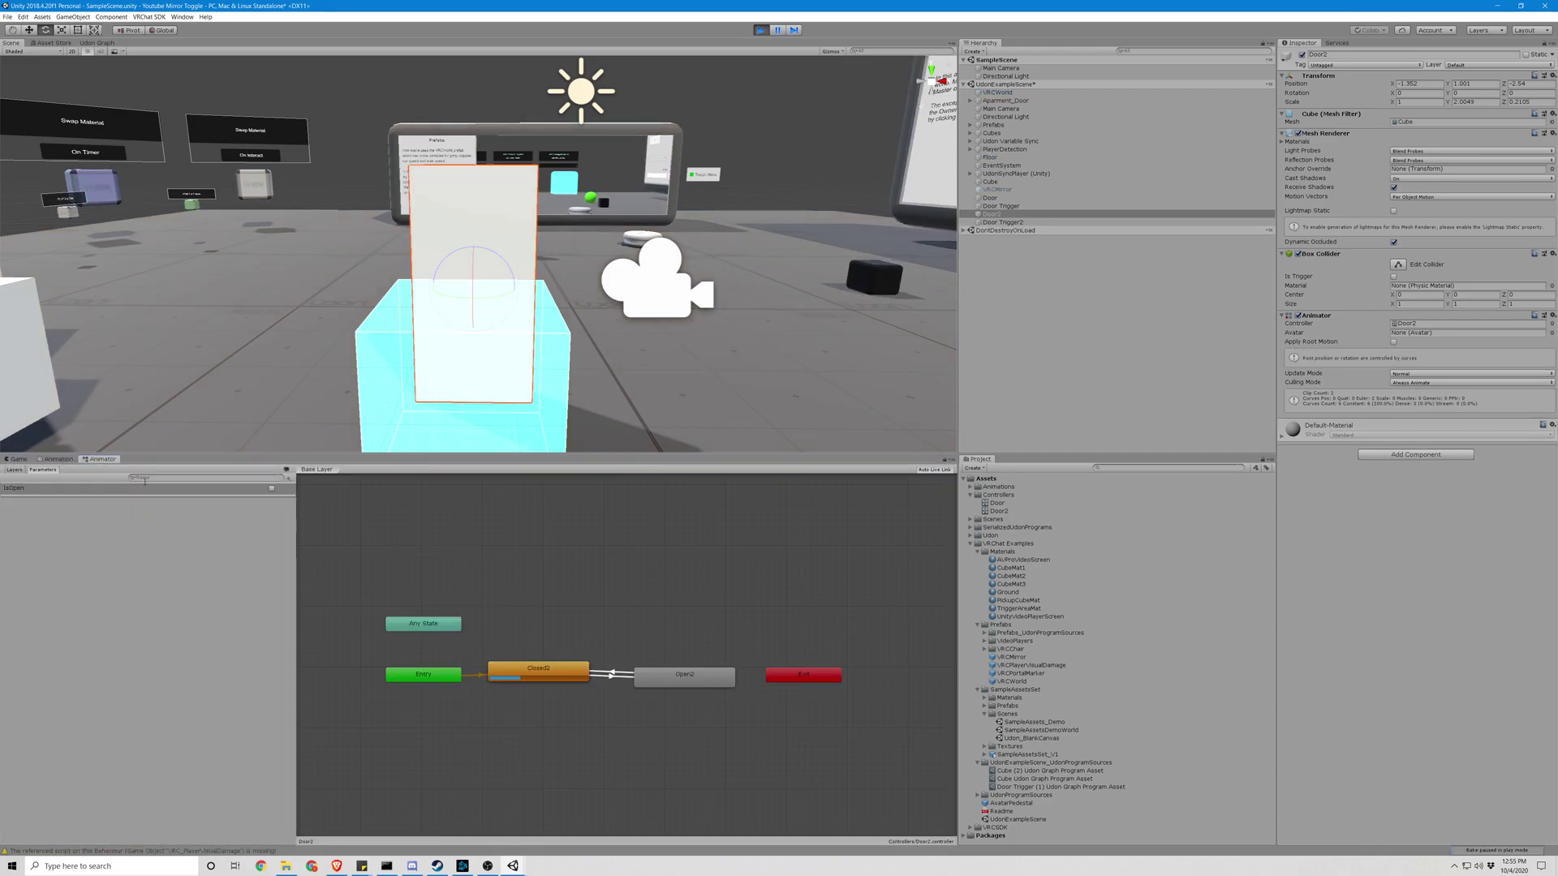
left_click(272, 489)
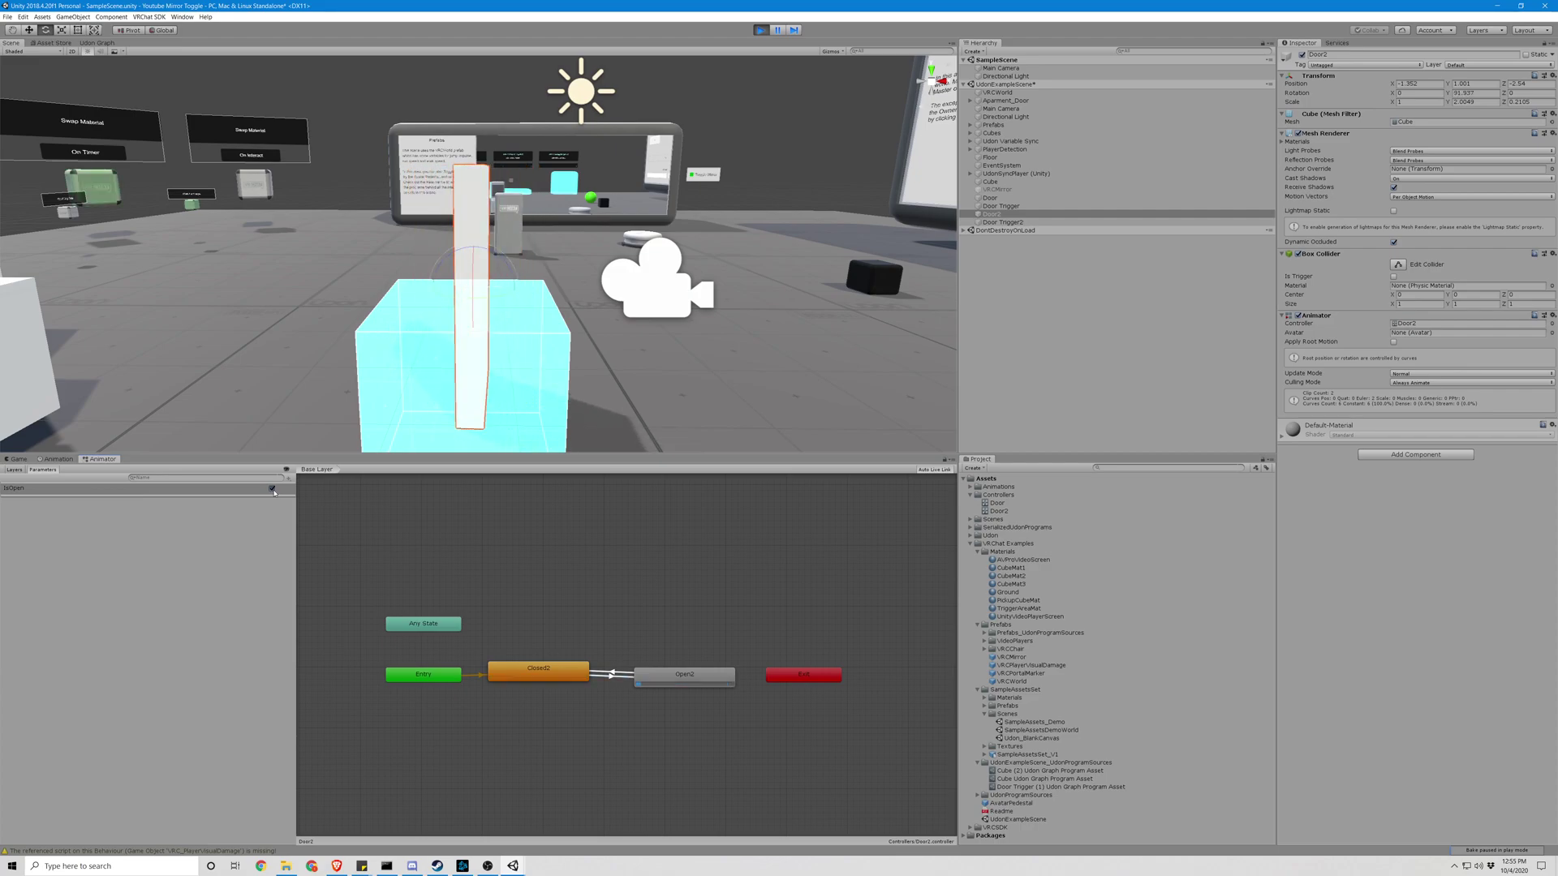
left_click(272, 488)
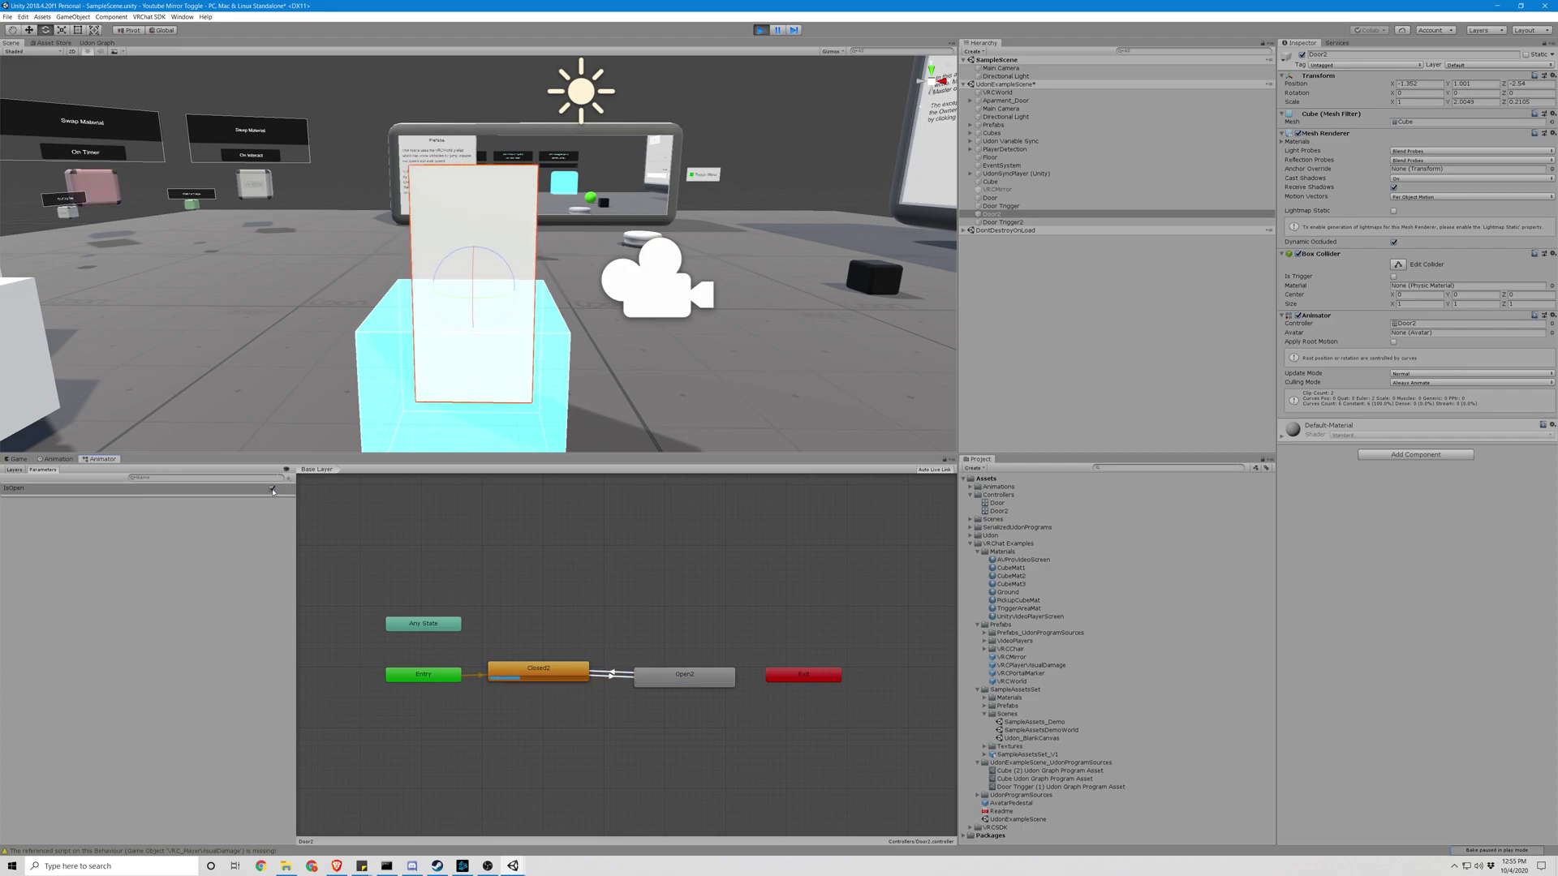
left_click(272, 489)
left_click(272, 488)
left_click(272, 488)
left_click(760, 30)
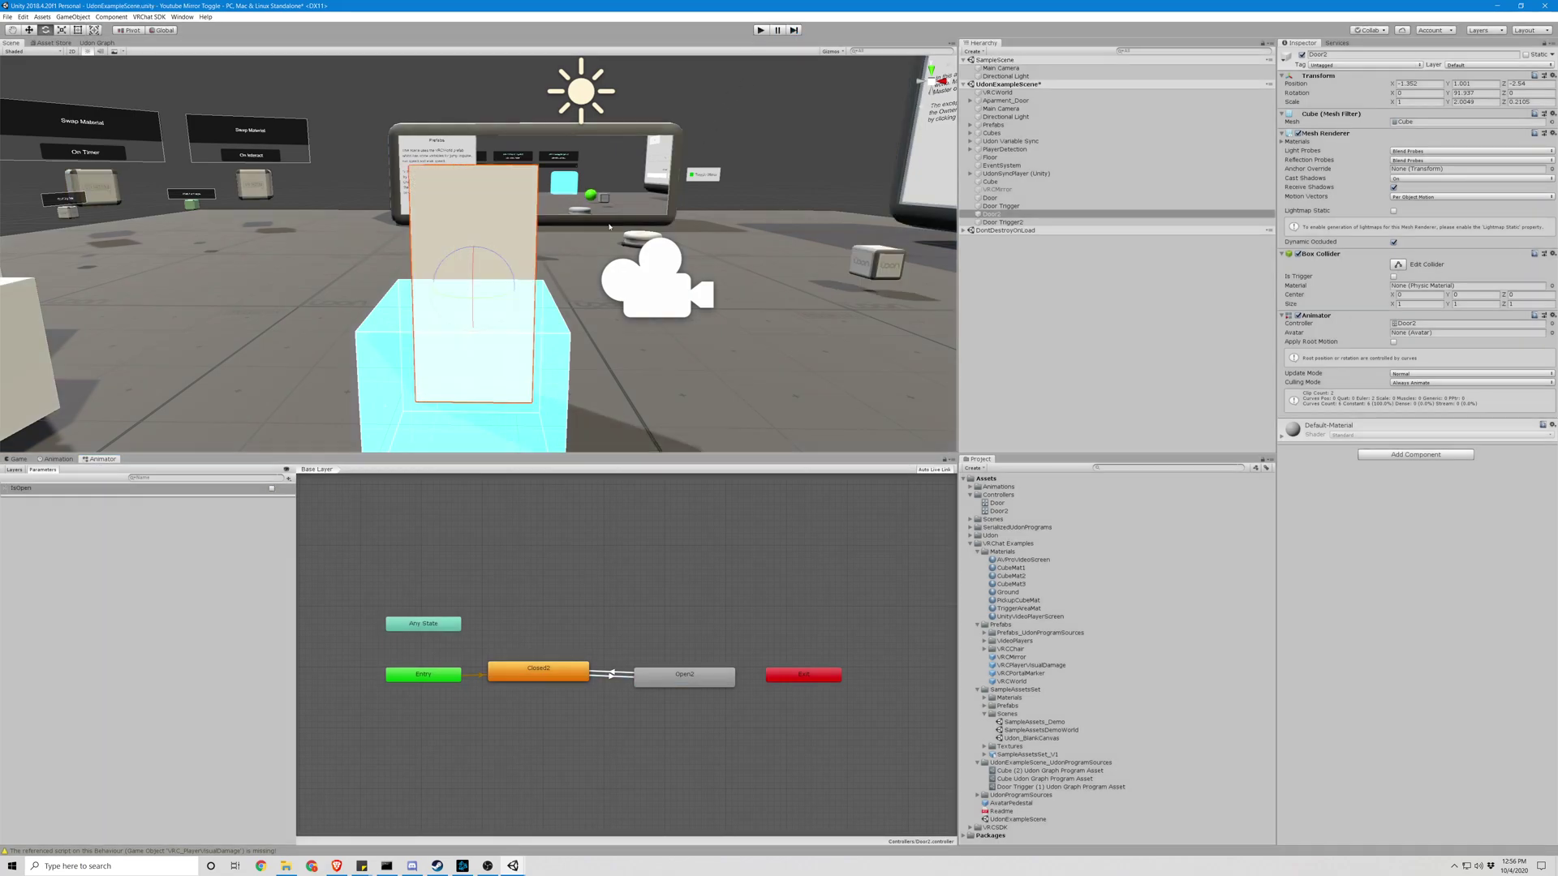
Disable Has Exit Time for the transitions between the Closed2 and Open2 states
left_click(611, 675)
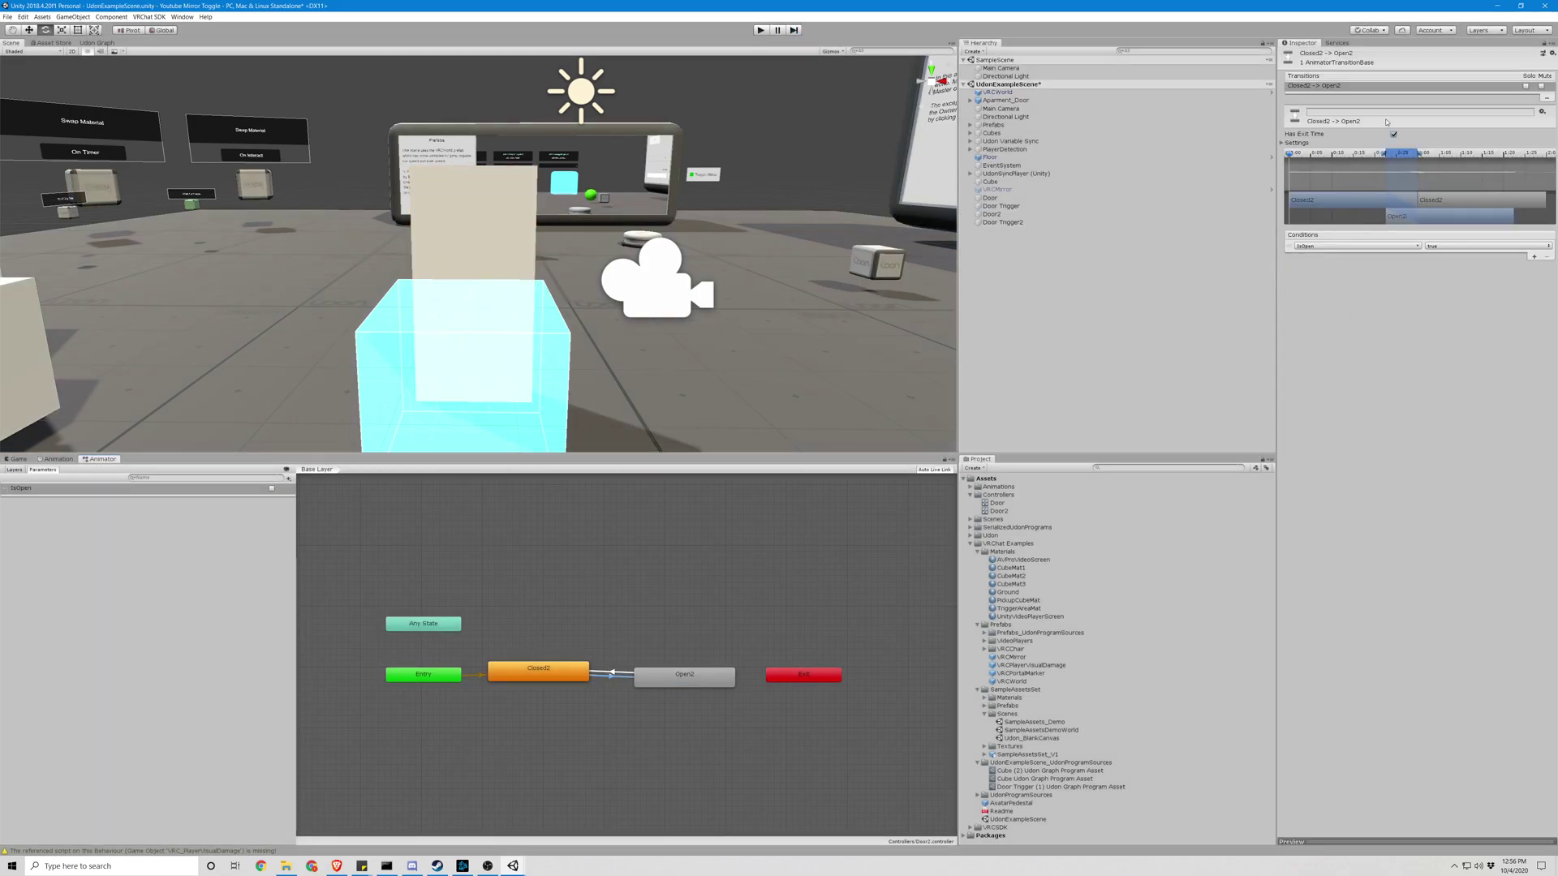
left_click(614, 673)
left_click(1395, 135)
left_click(264, 259)
Build the world with the VRChat SDK and launch it for local testing in VRChat
left_click(149, 16)
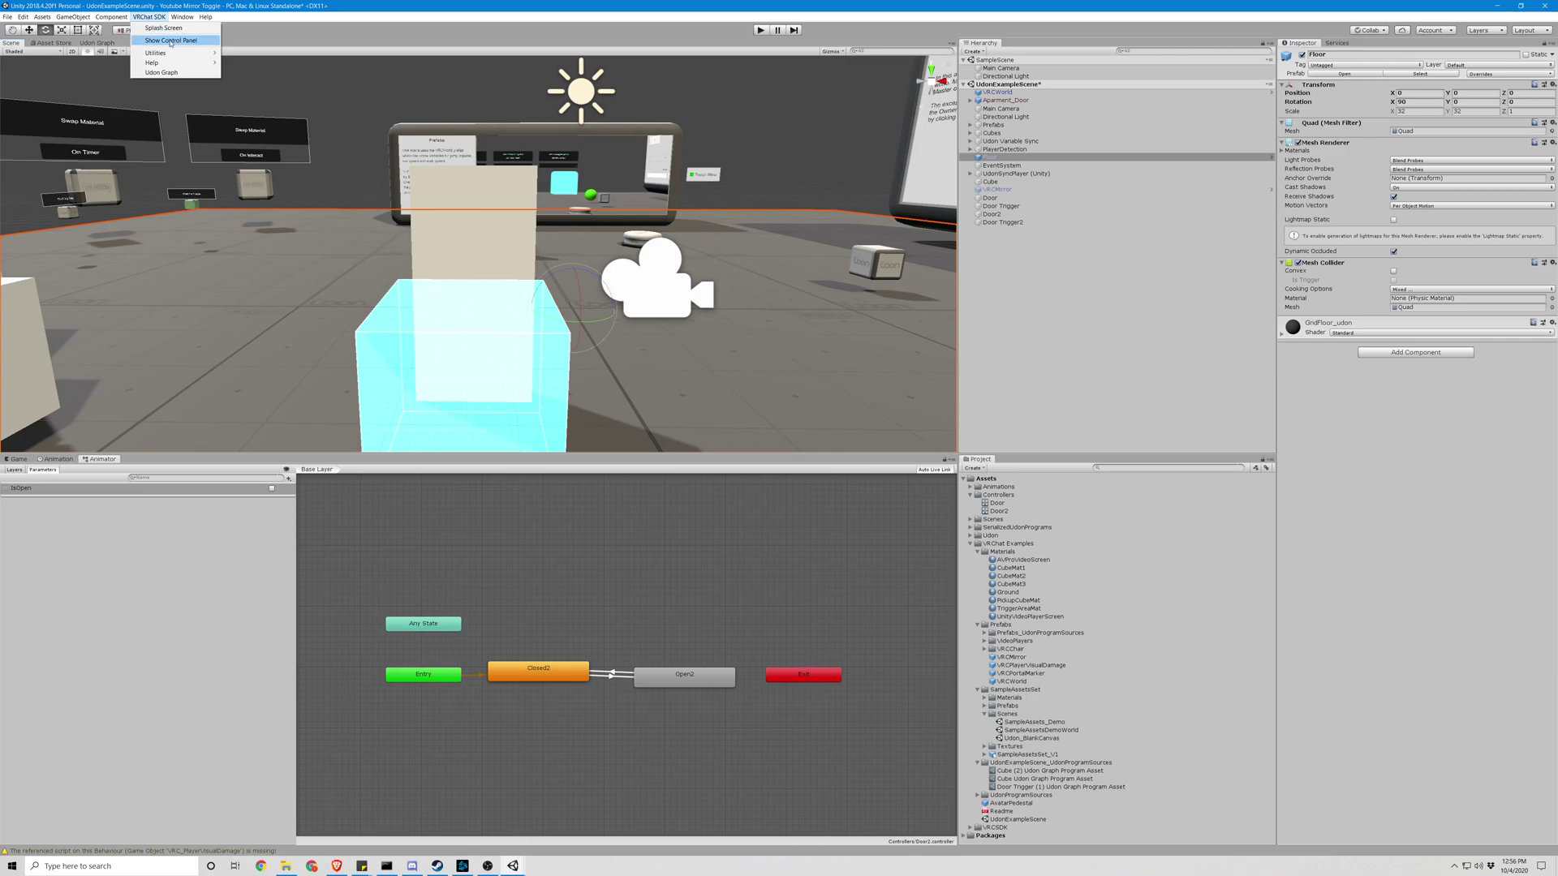
left_click(170, 40)
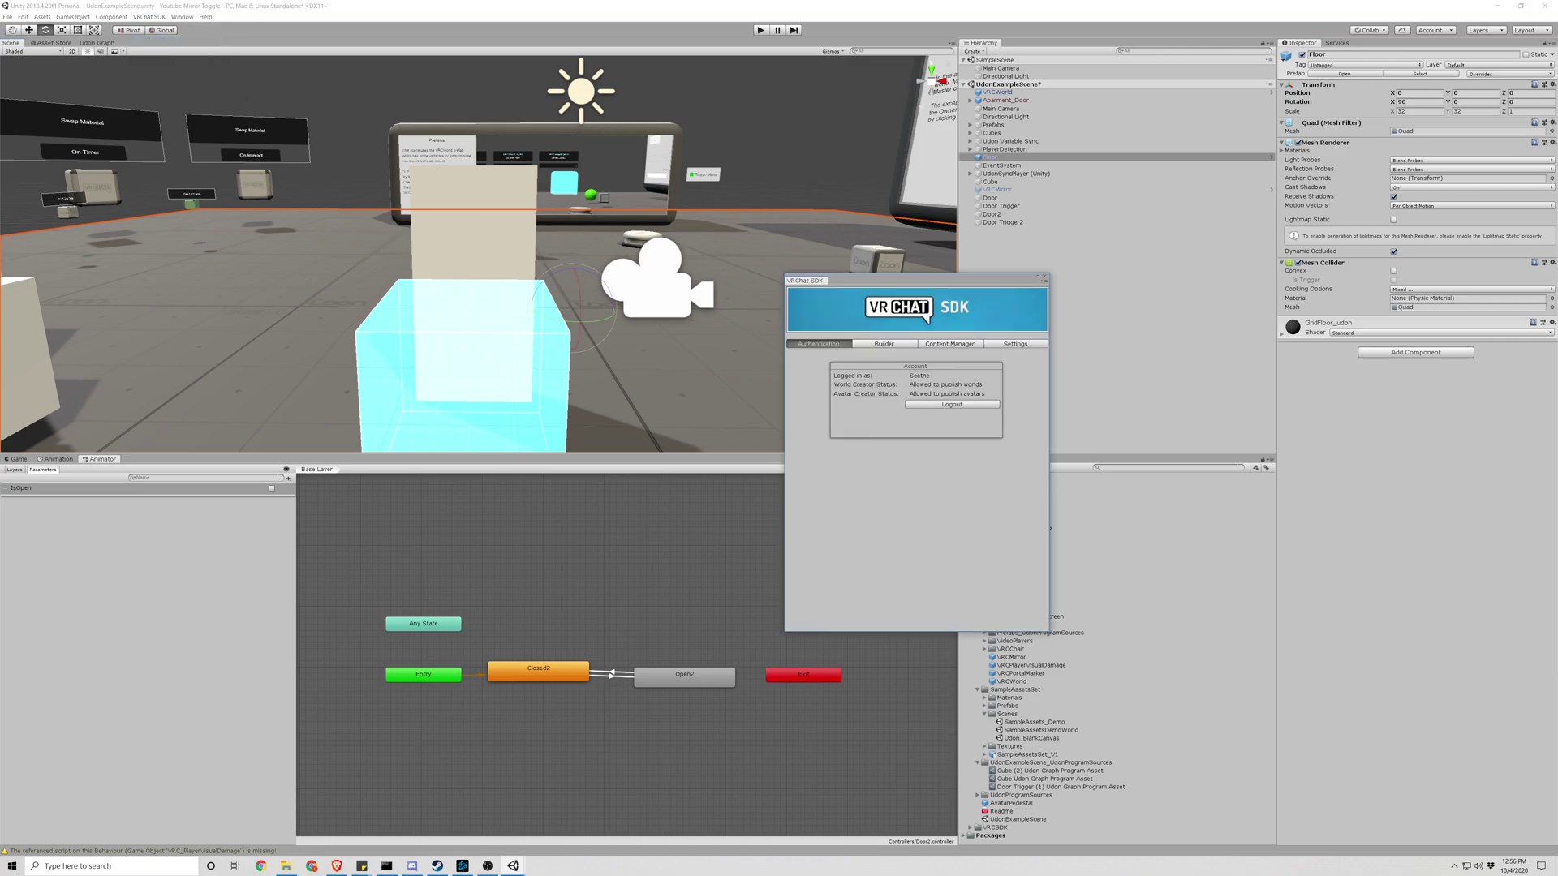
left_click(884, 344)
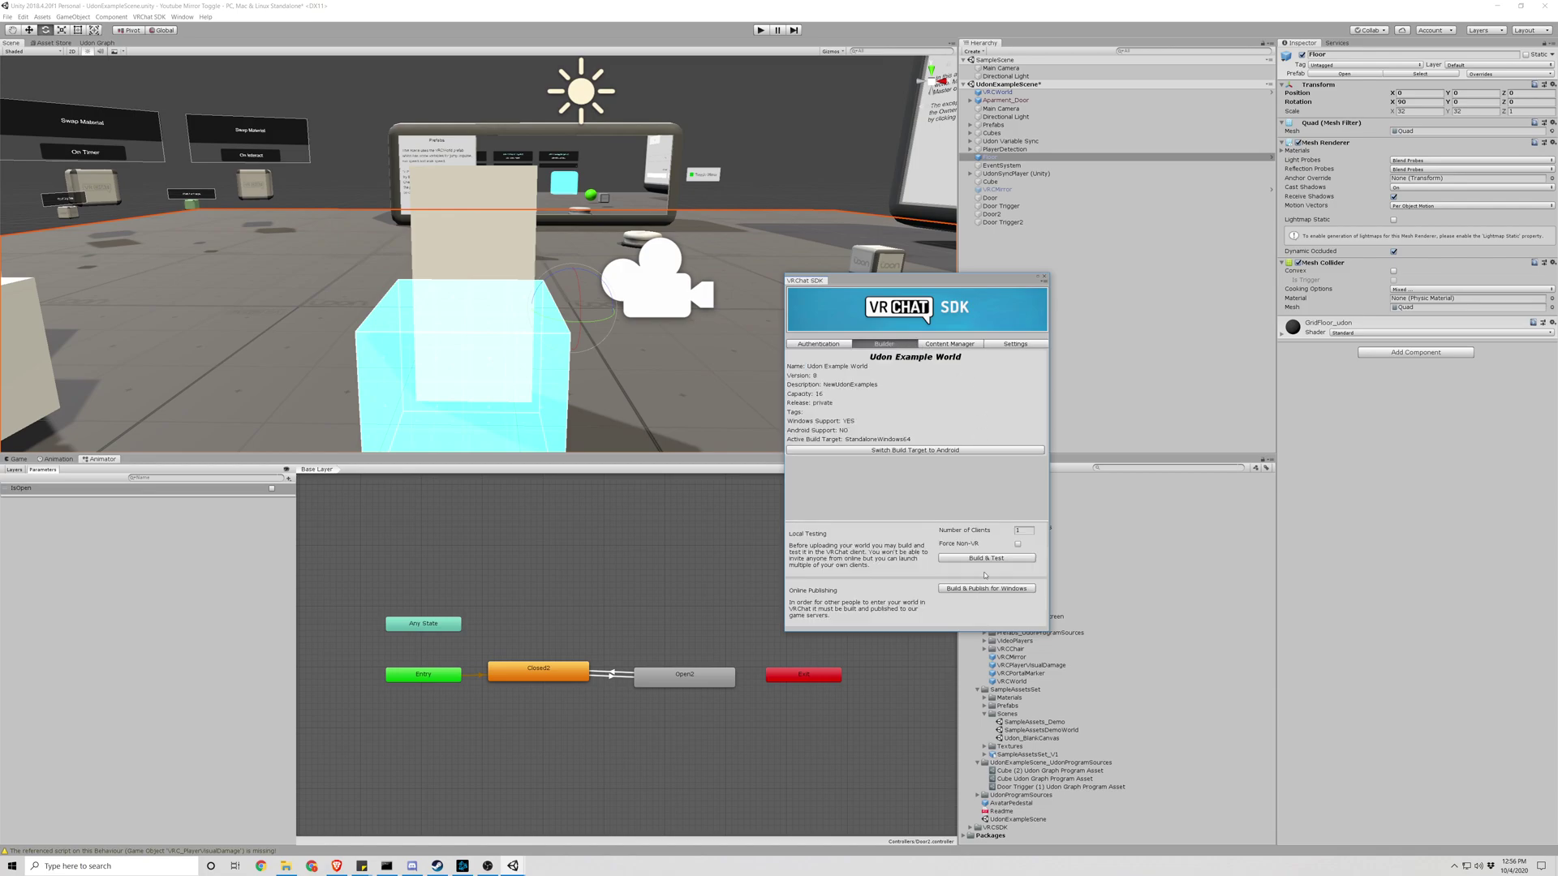
left_click(985, 558)
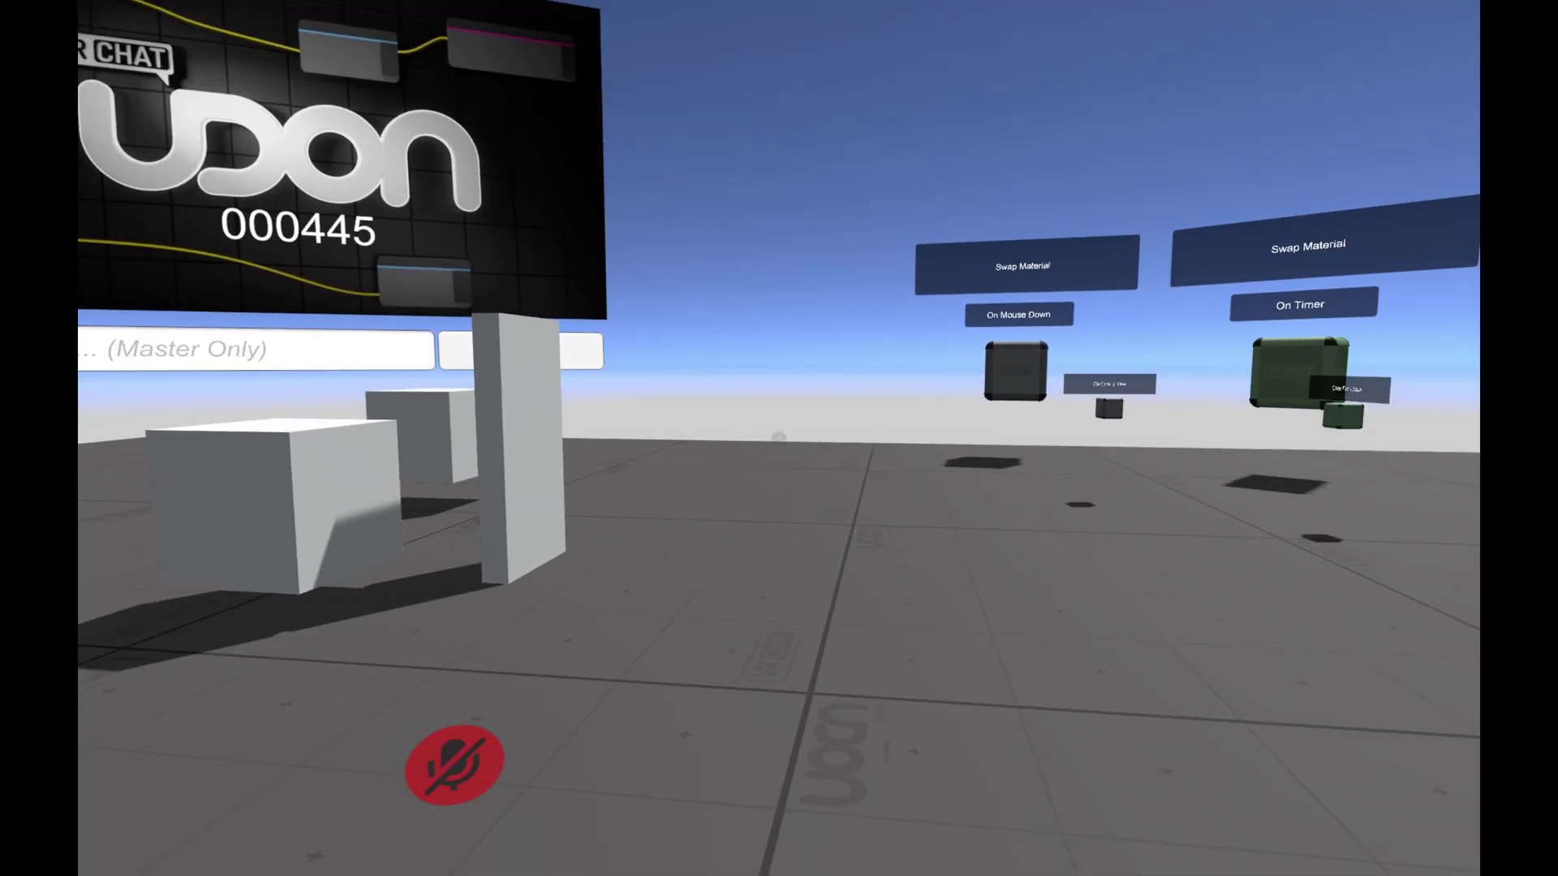
Walk in and out of Door2's trigger volume repeatedly from different sides to test the door's opening and closing
key("w")
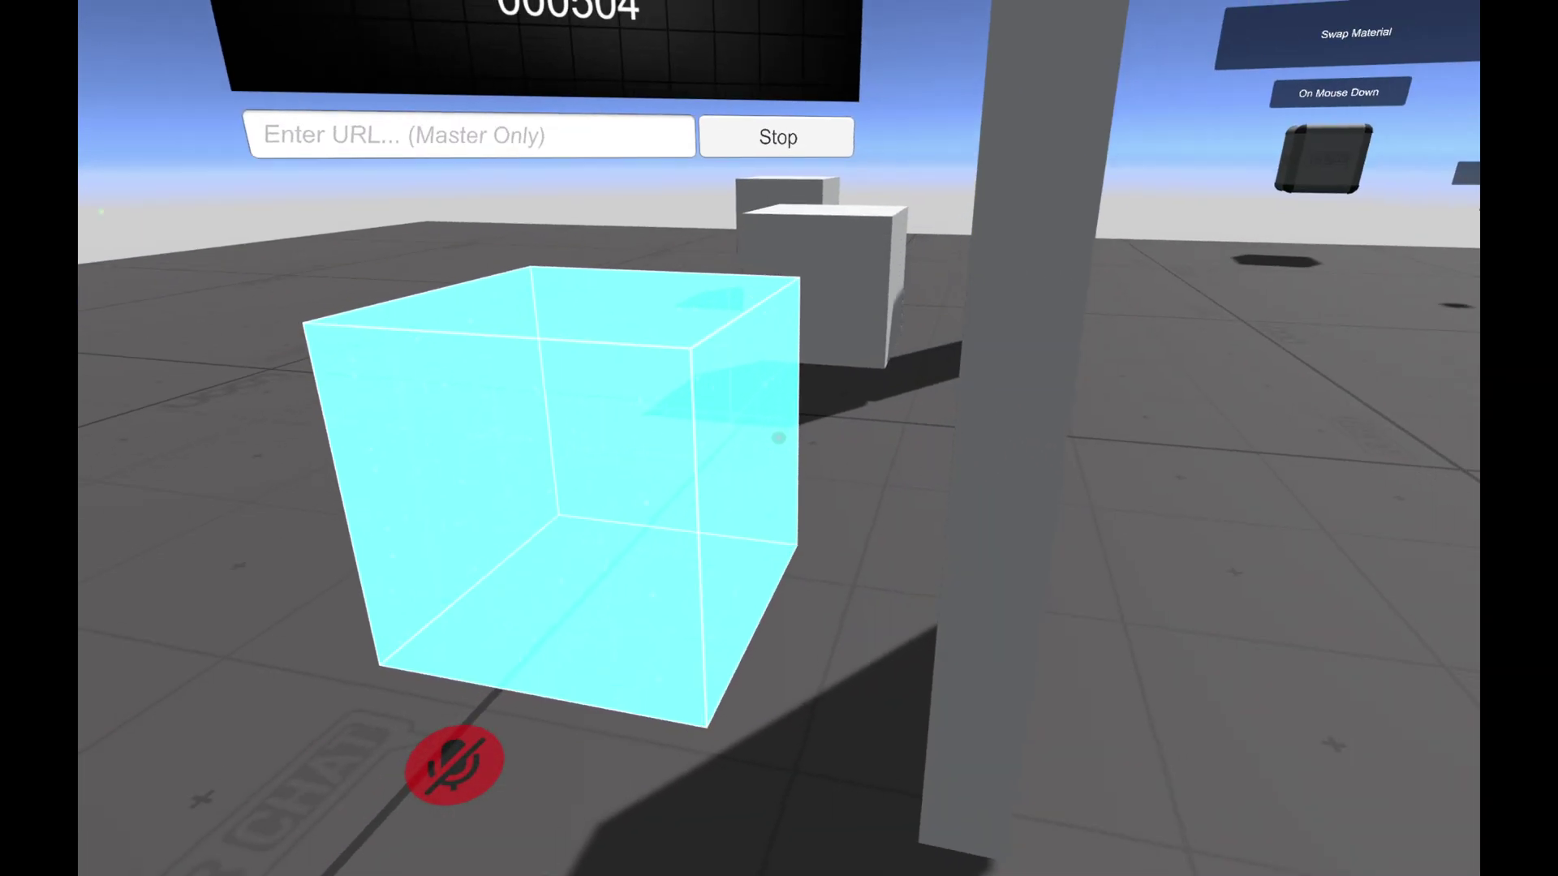
key("a")
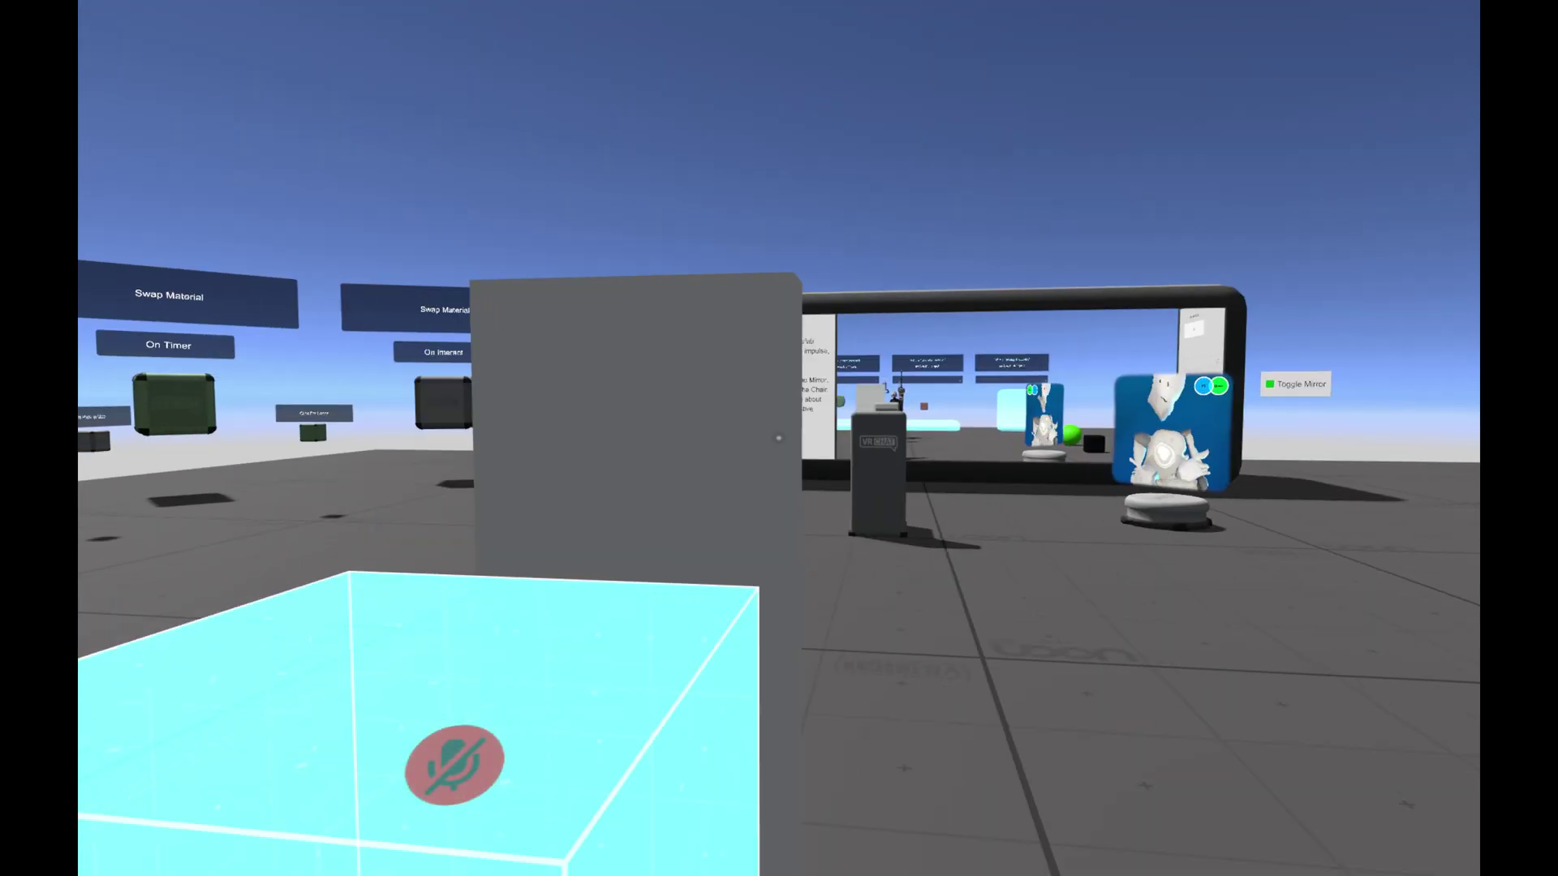
key("w")
key("s")
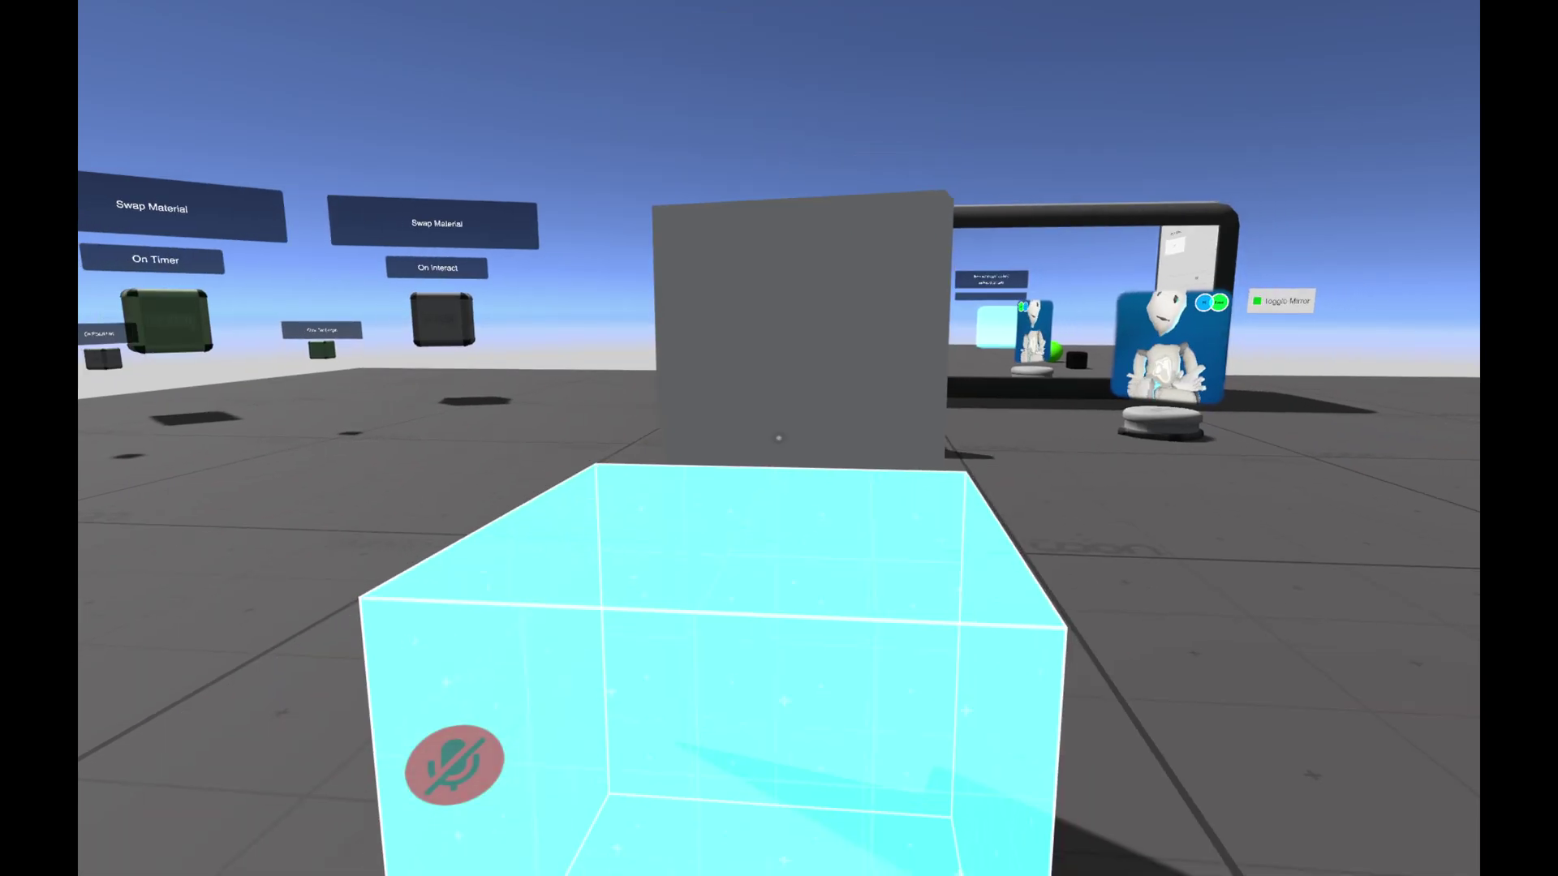
key("w")
key("s")
key("w")
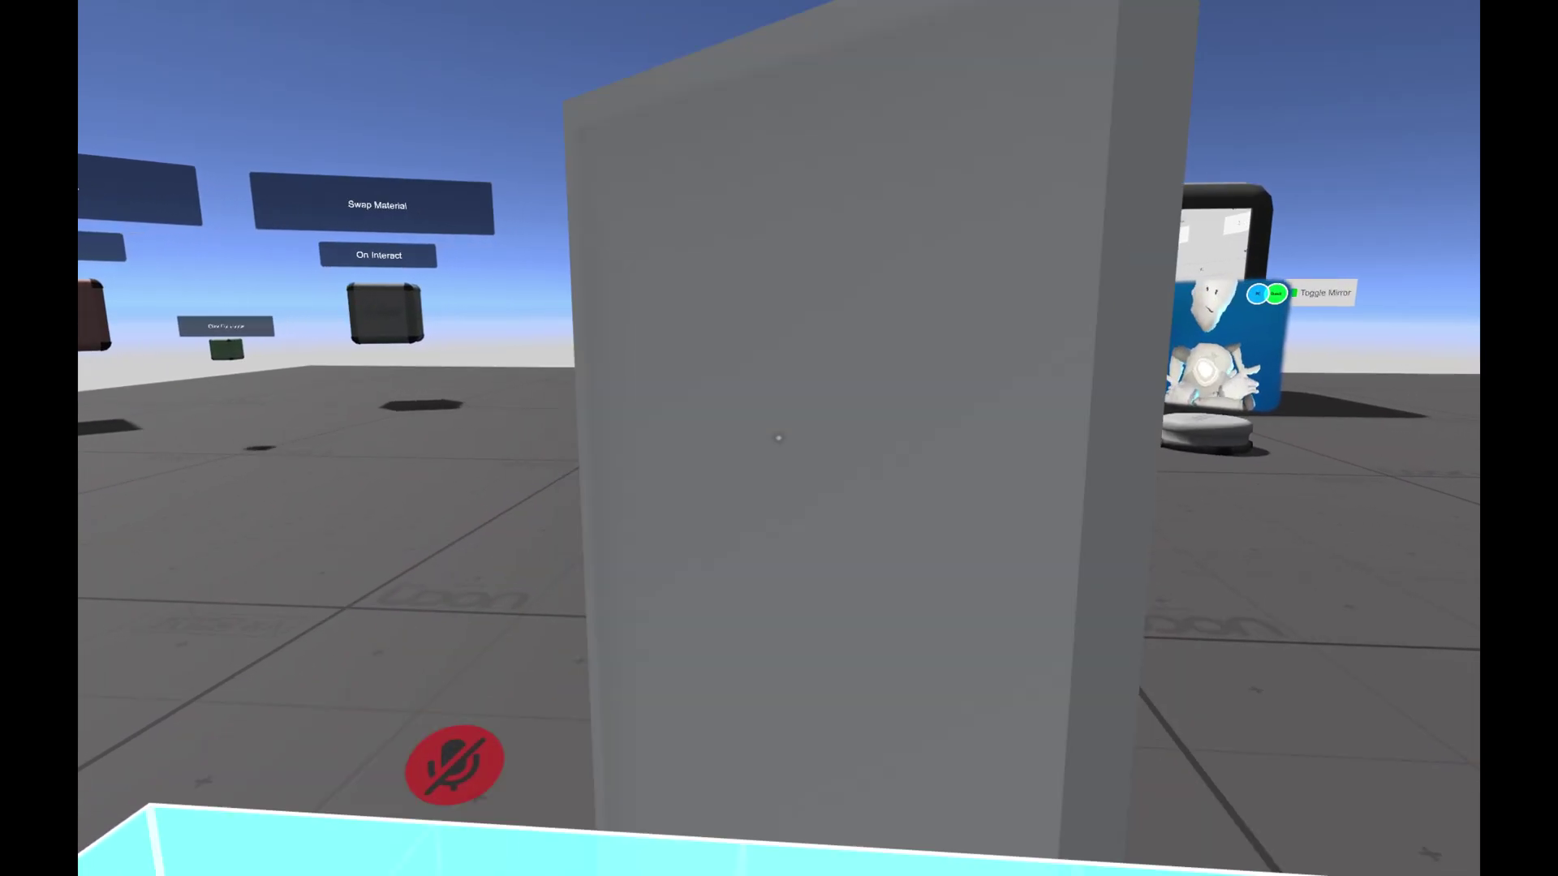
key("s")
key("w")
key("s")
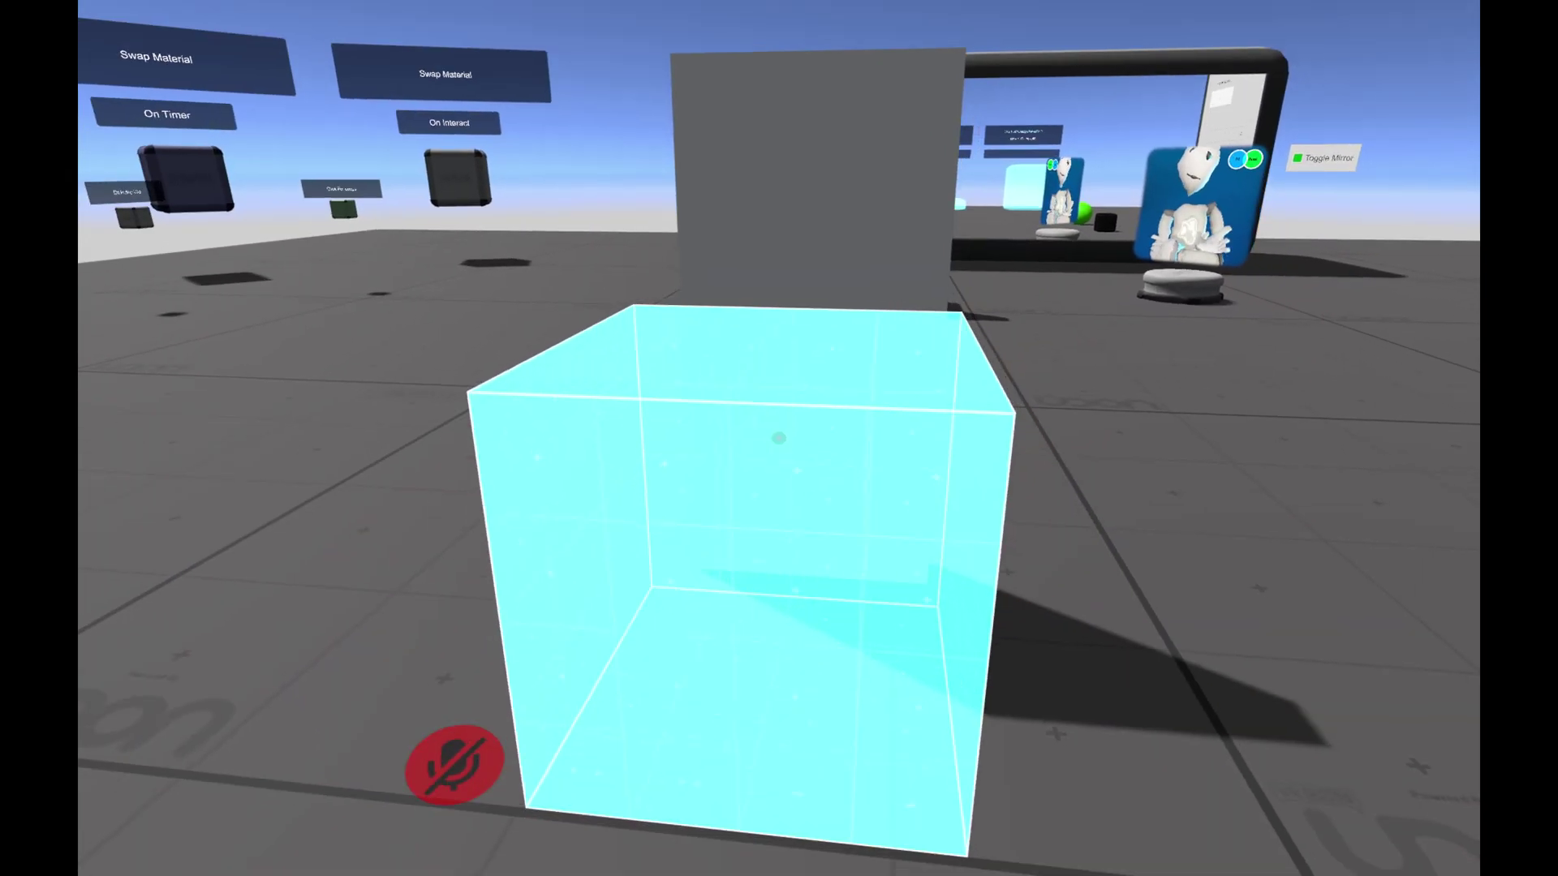
key("w")
key("a")
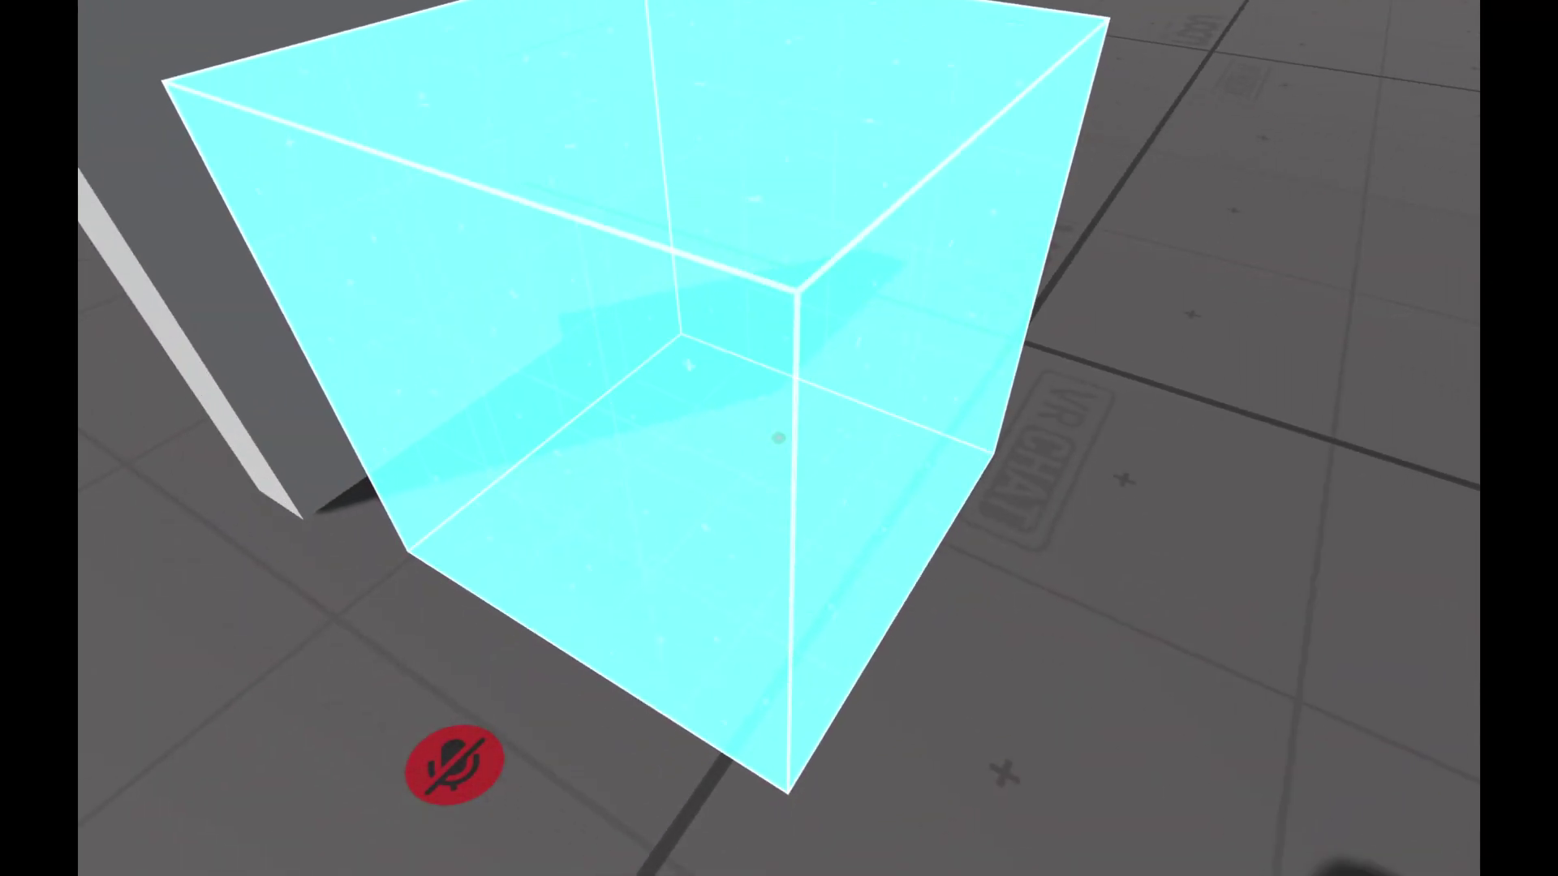
key("d")
key("w")
key("s")
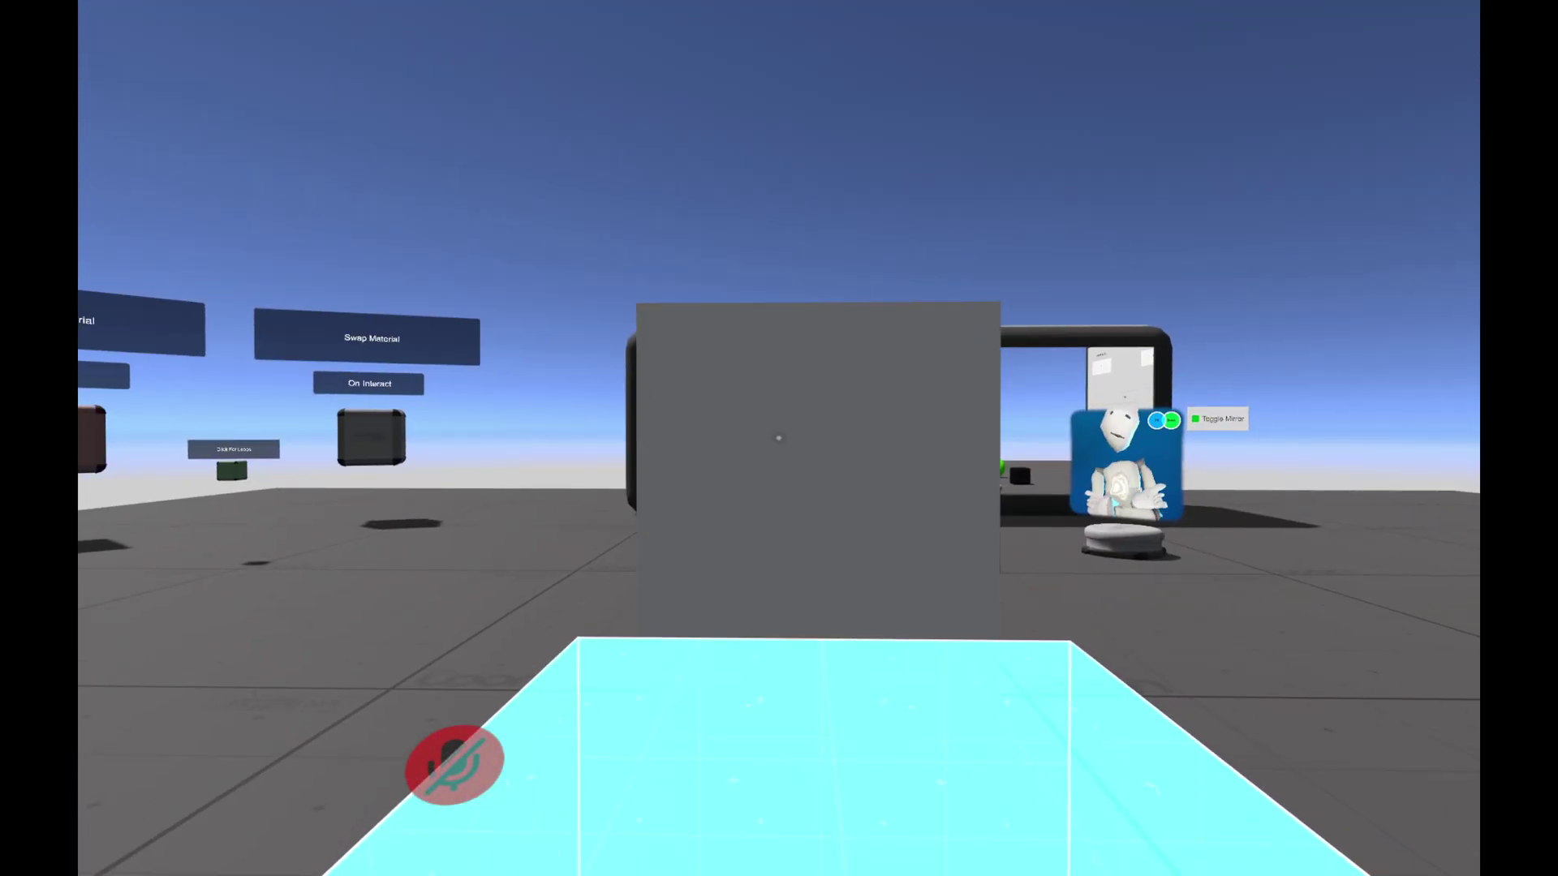
key("s")
Exit VRChat from its settings, return to Unity and close the VRChat SDK window
key("Escape")
left_click(852, 551)
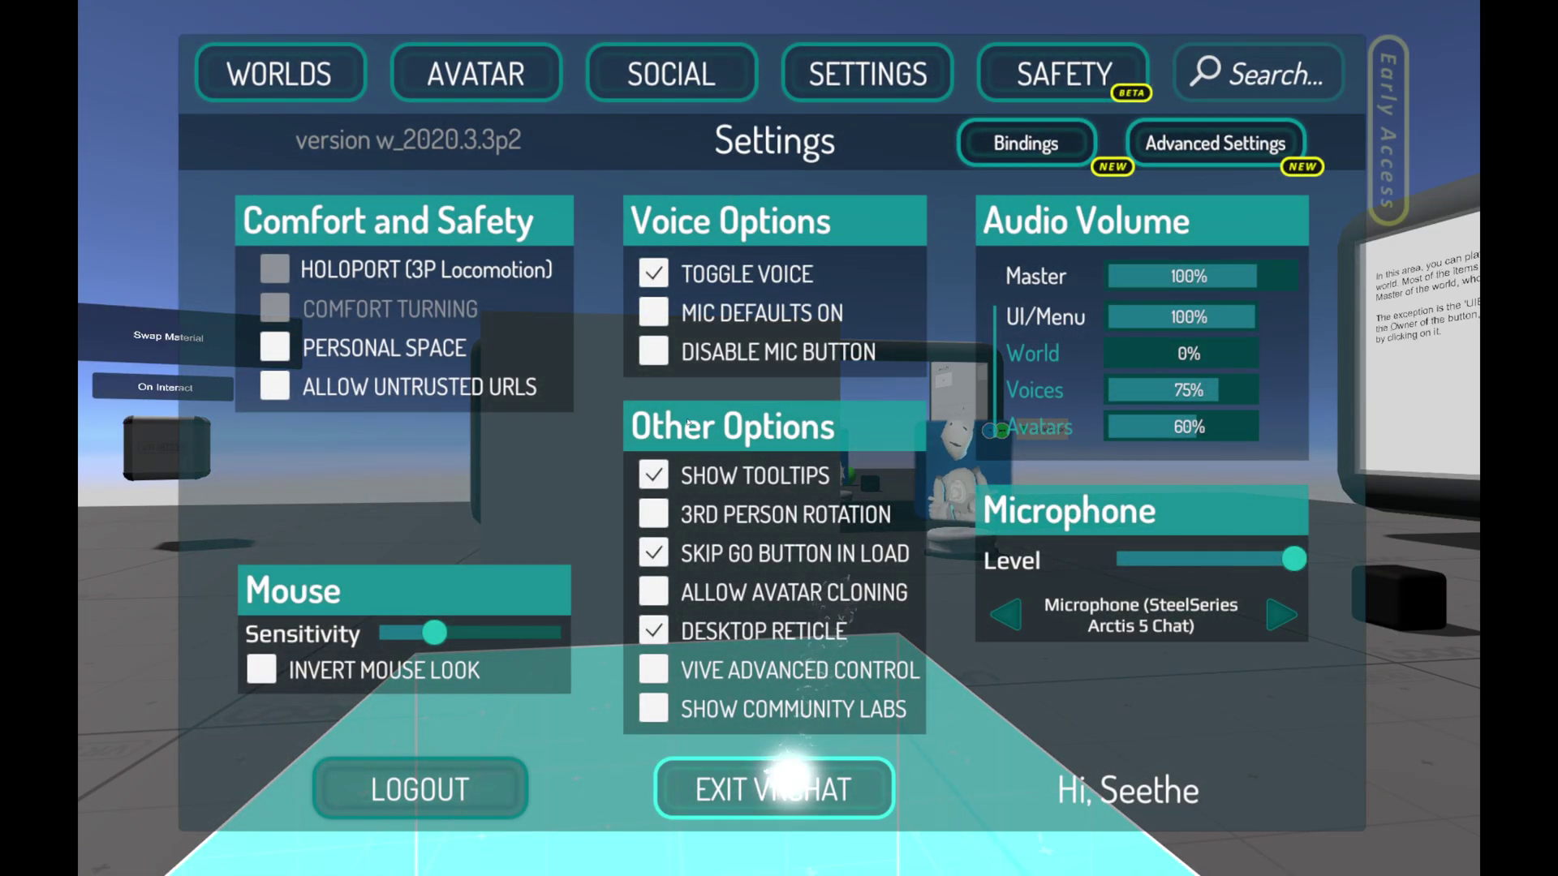
left_click(791, 775)
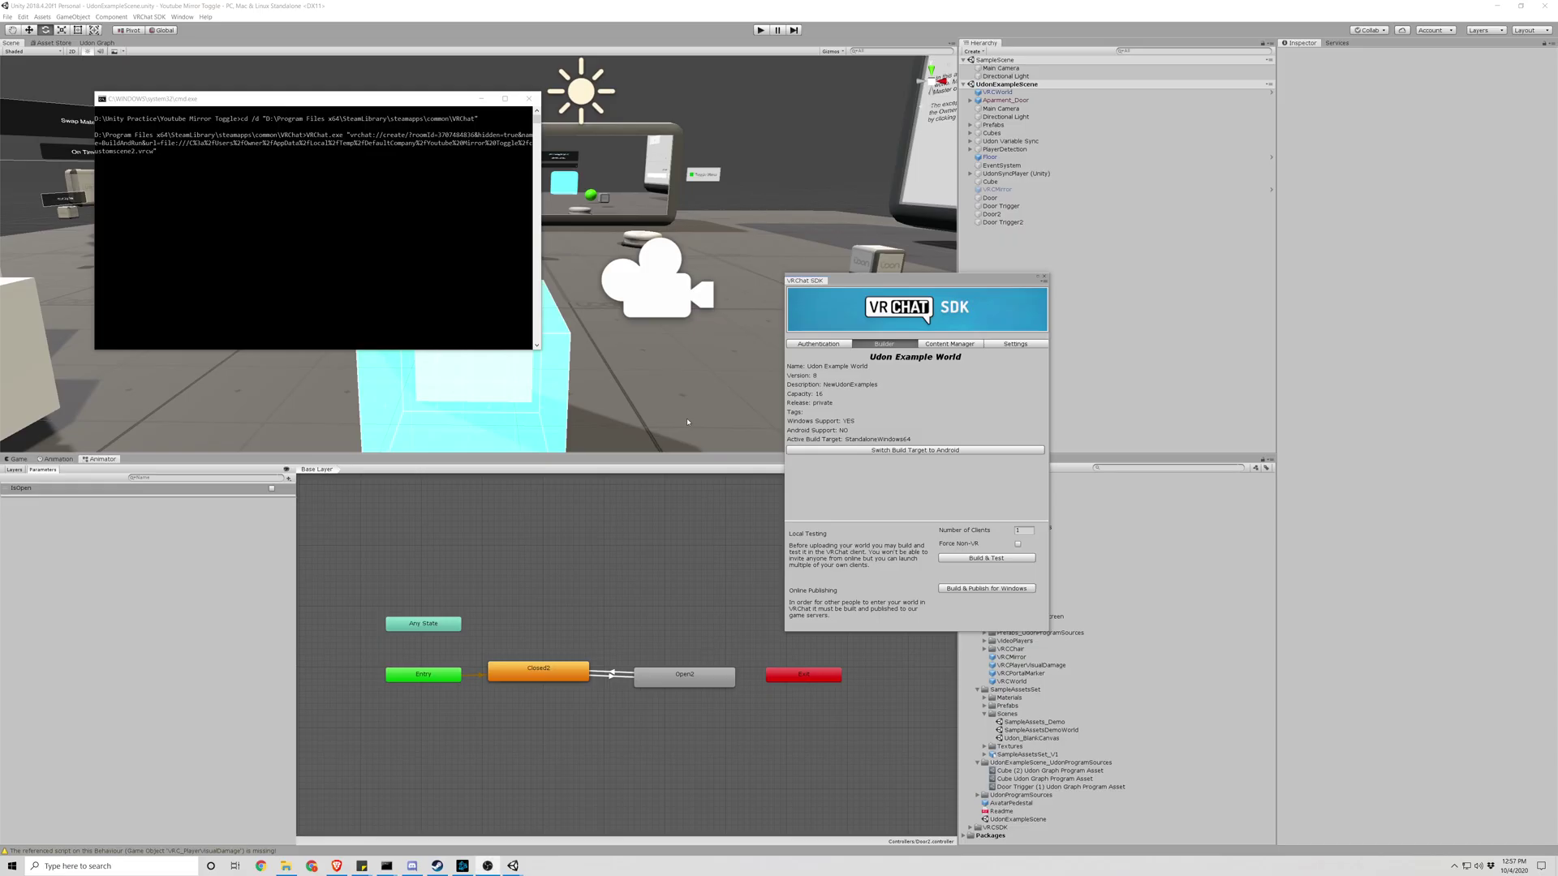
left_click(1044, 280)
Make Door Trigger2 invisible by disabling its Mesh Renderer, and deselect it
left_click(494, 388)
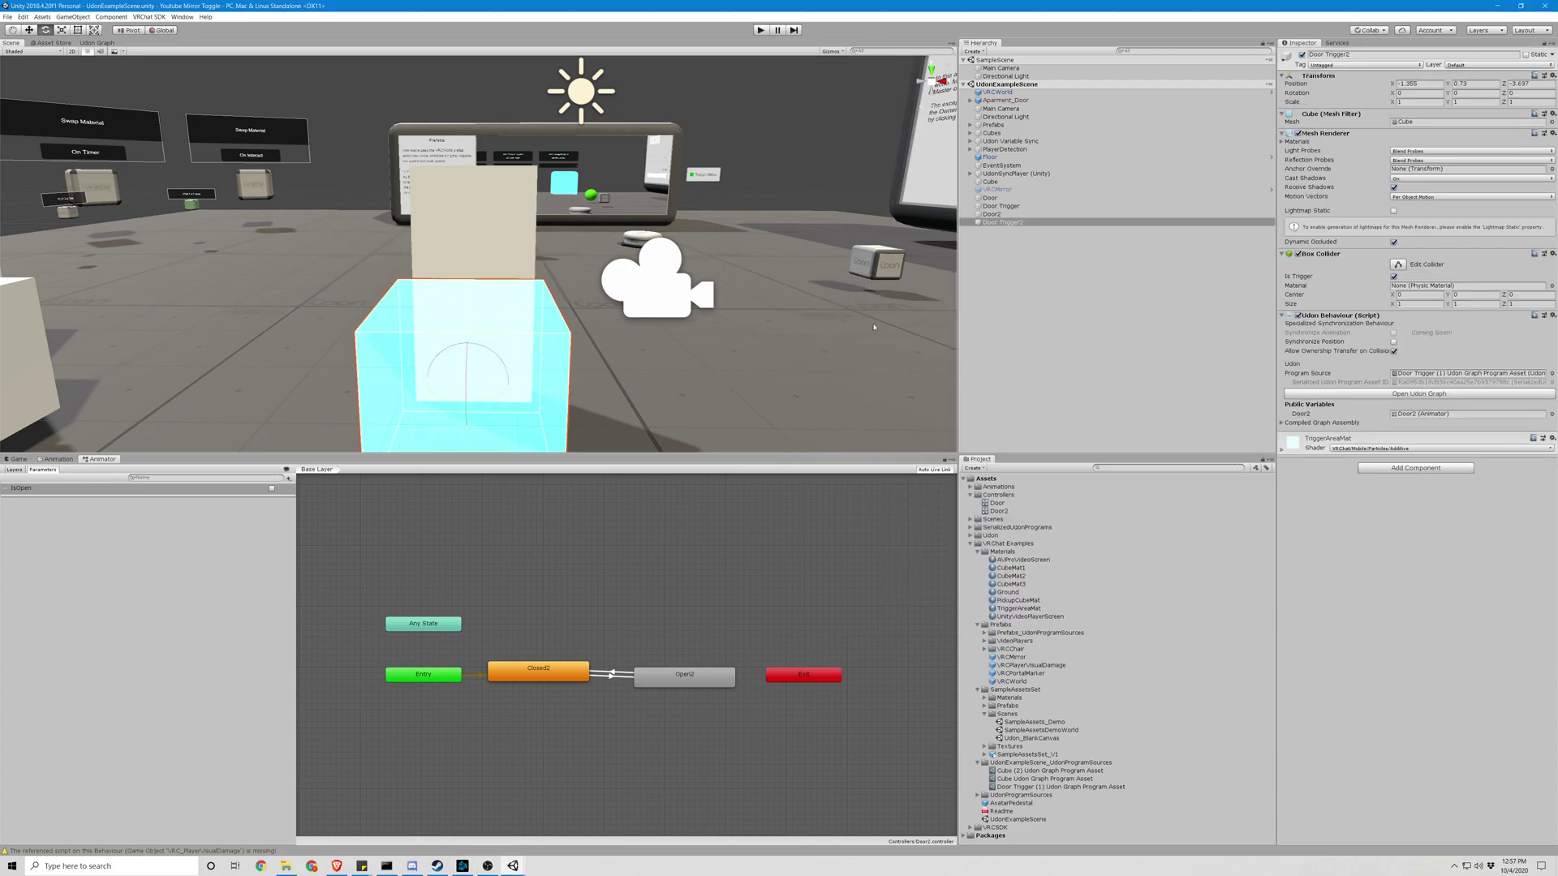
left_click(1297, 133)
right_click_drag(764, 351, 405, 133)
left_click(721, 359)
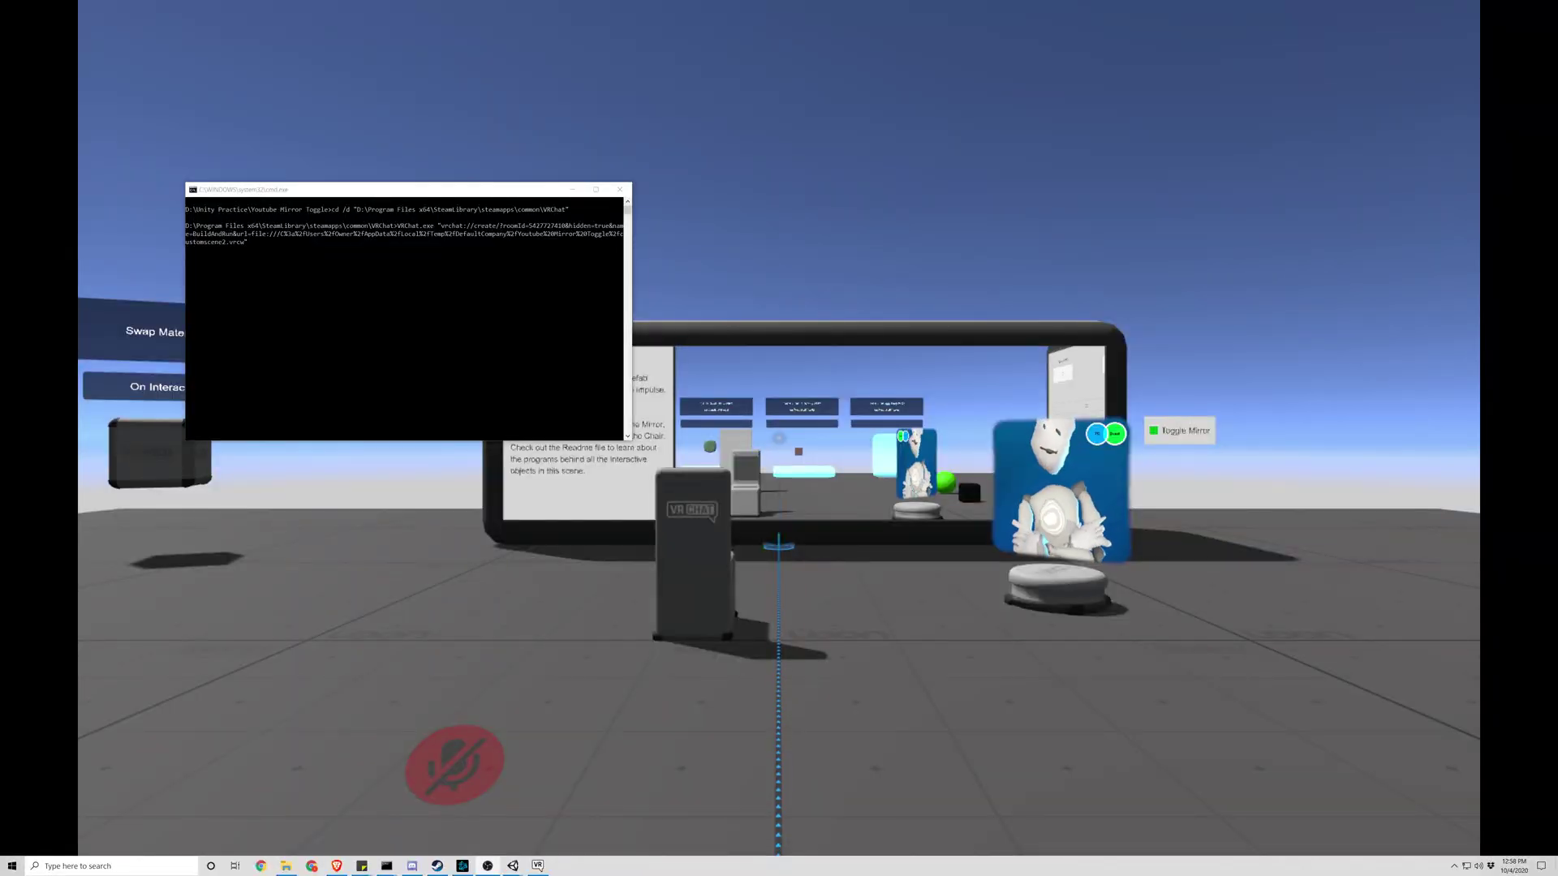
In the VRChat local test, walk in and out of the invisible trigger area to test Door2
key("a")
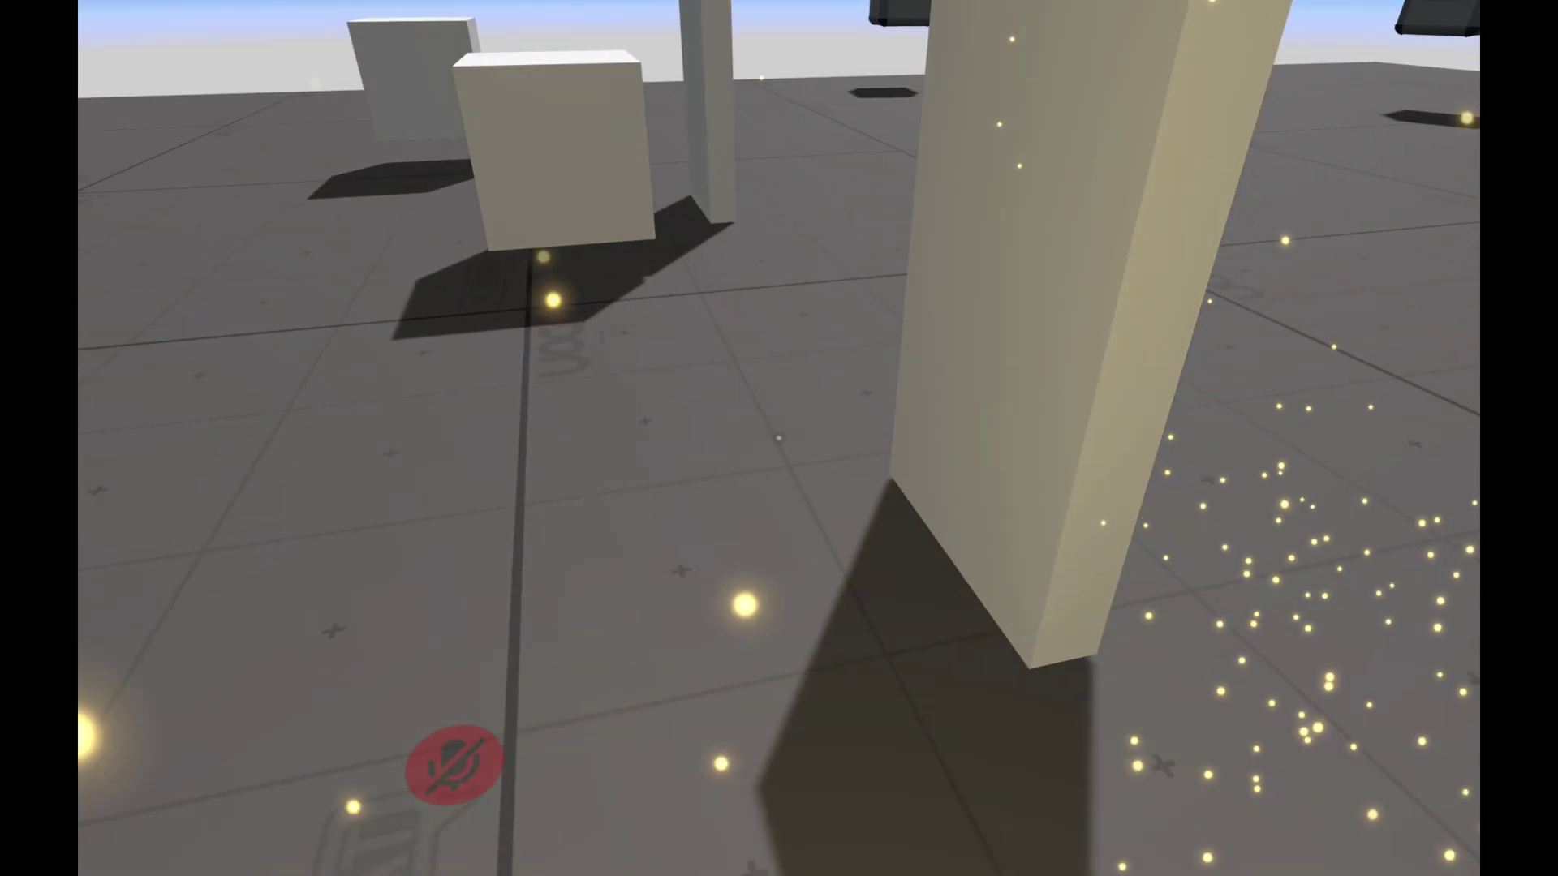
key("w")
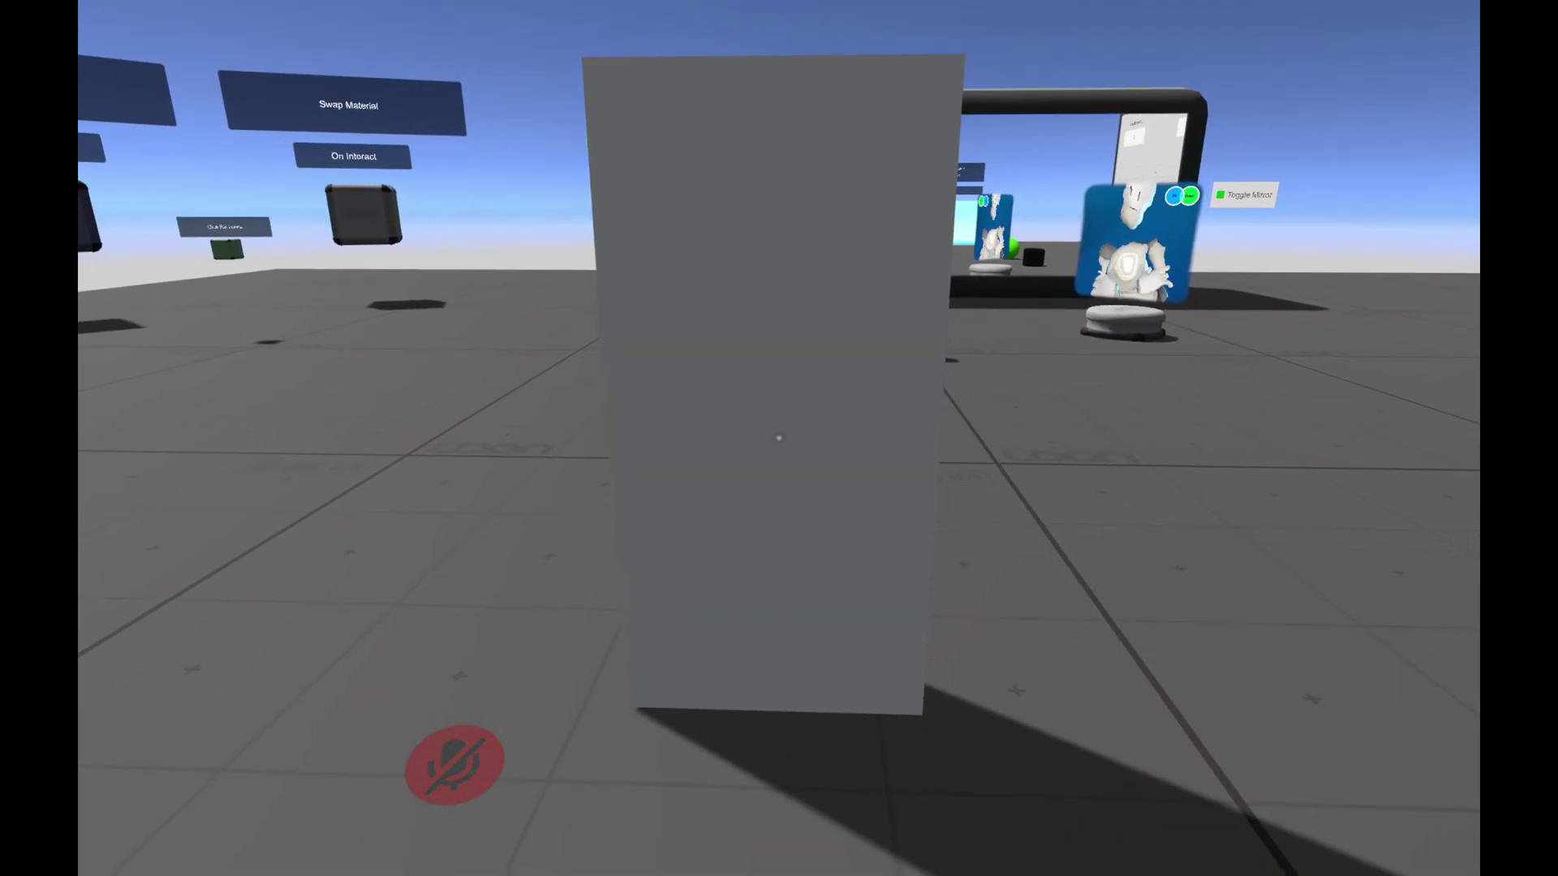
key("w")
key("s")
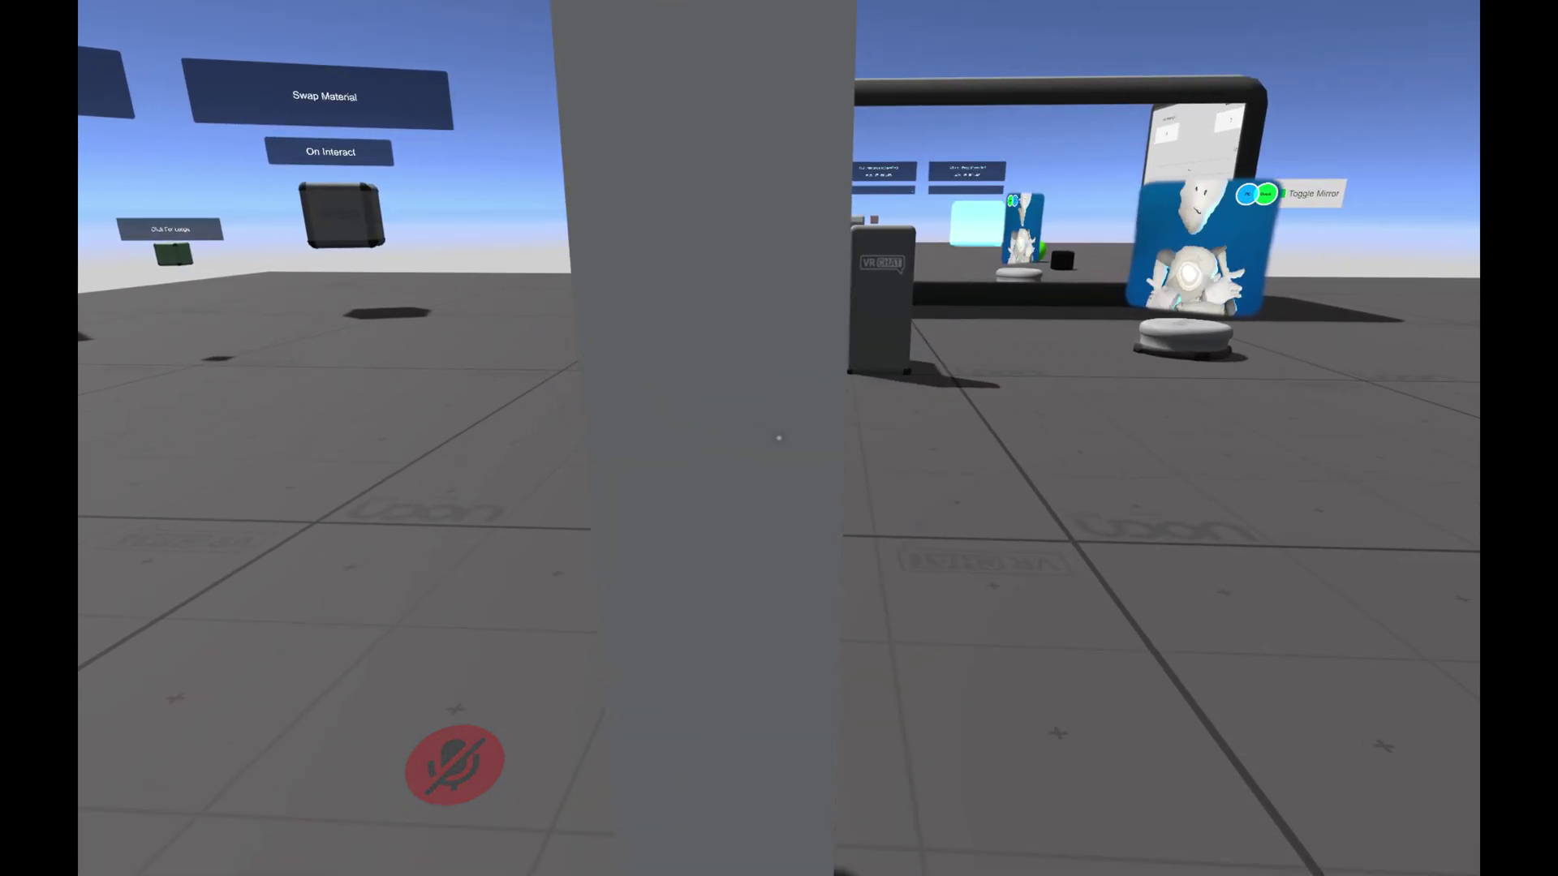
key("w")
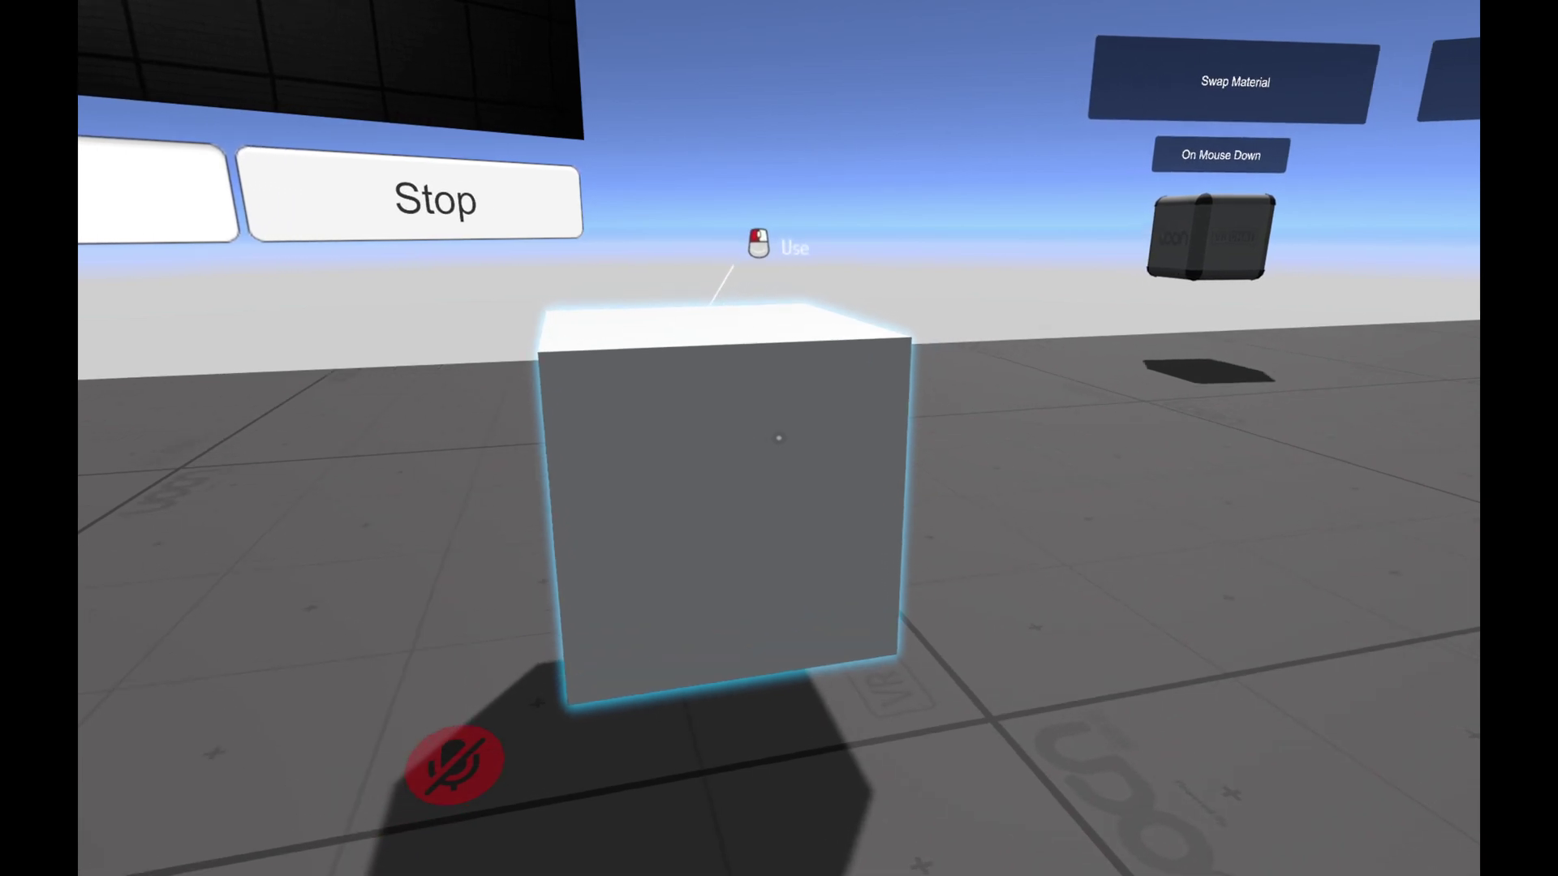
Walk around the interactive cubes, the first door and Door2 to examine both doors in the world
key("d")
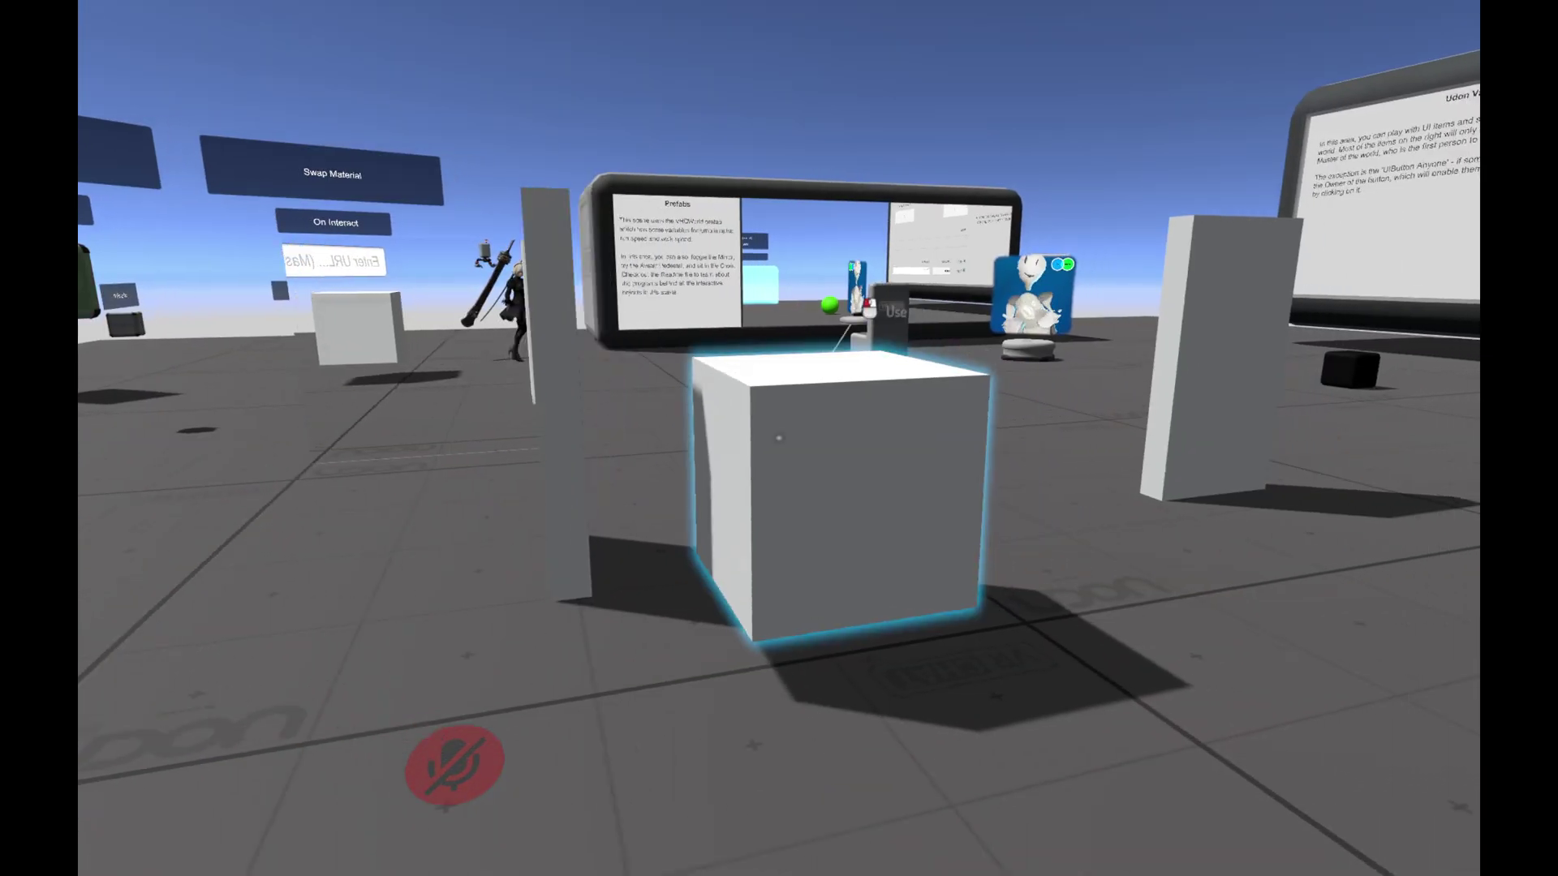
key("d")
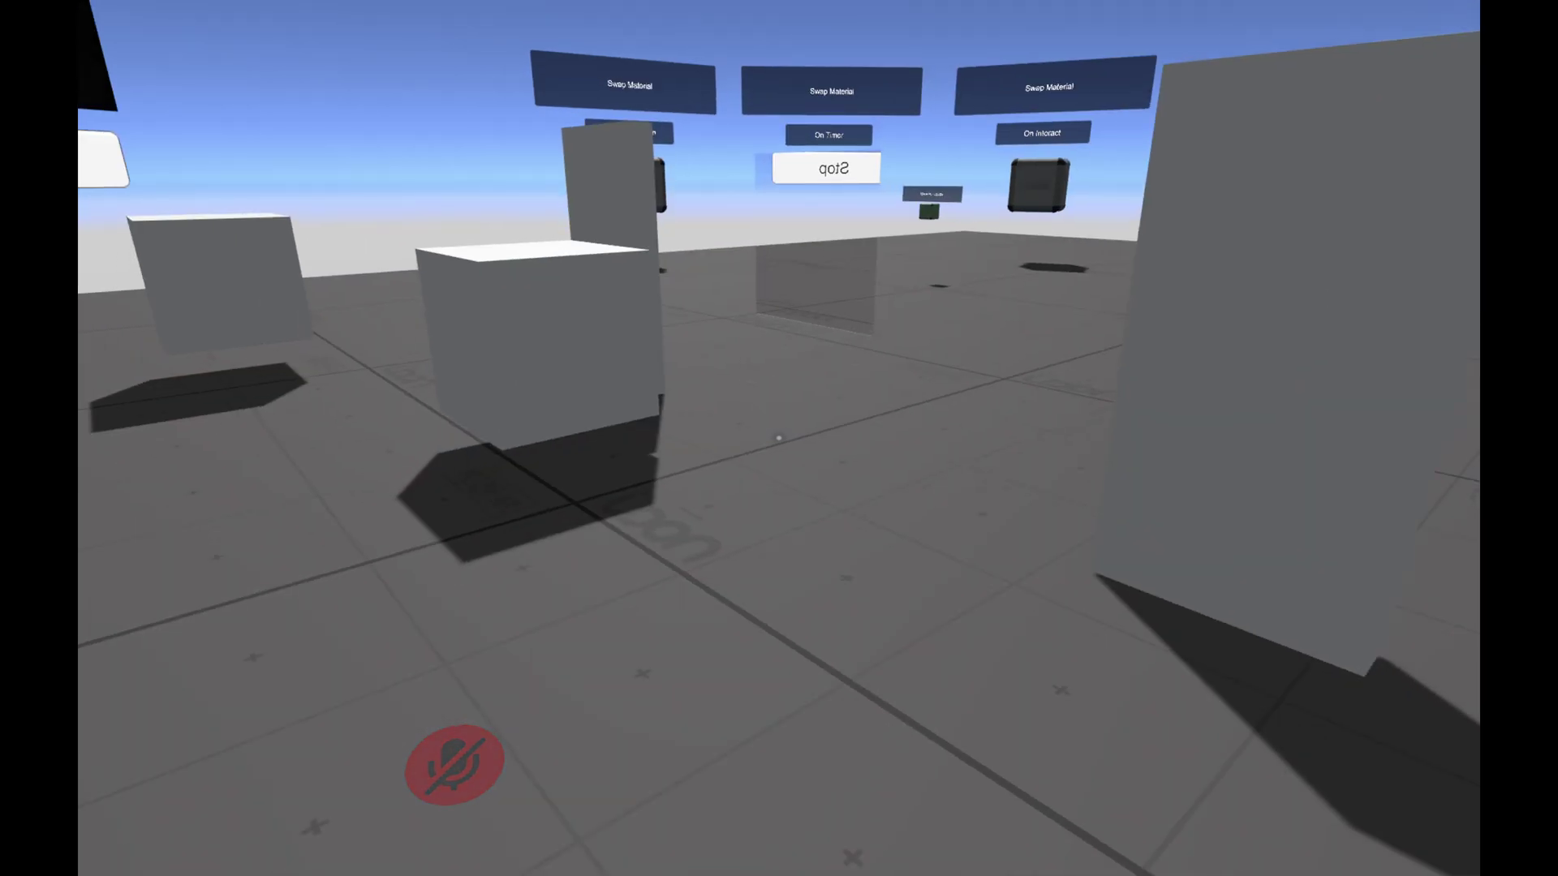
key("w")
key("a")
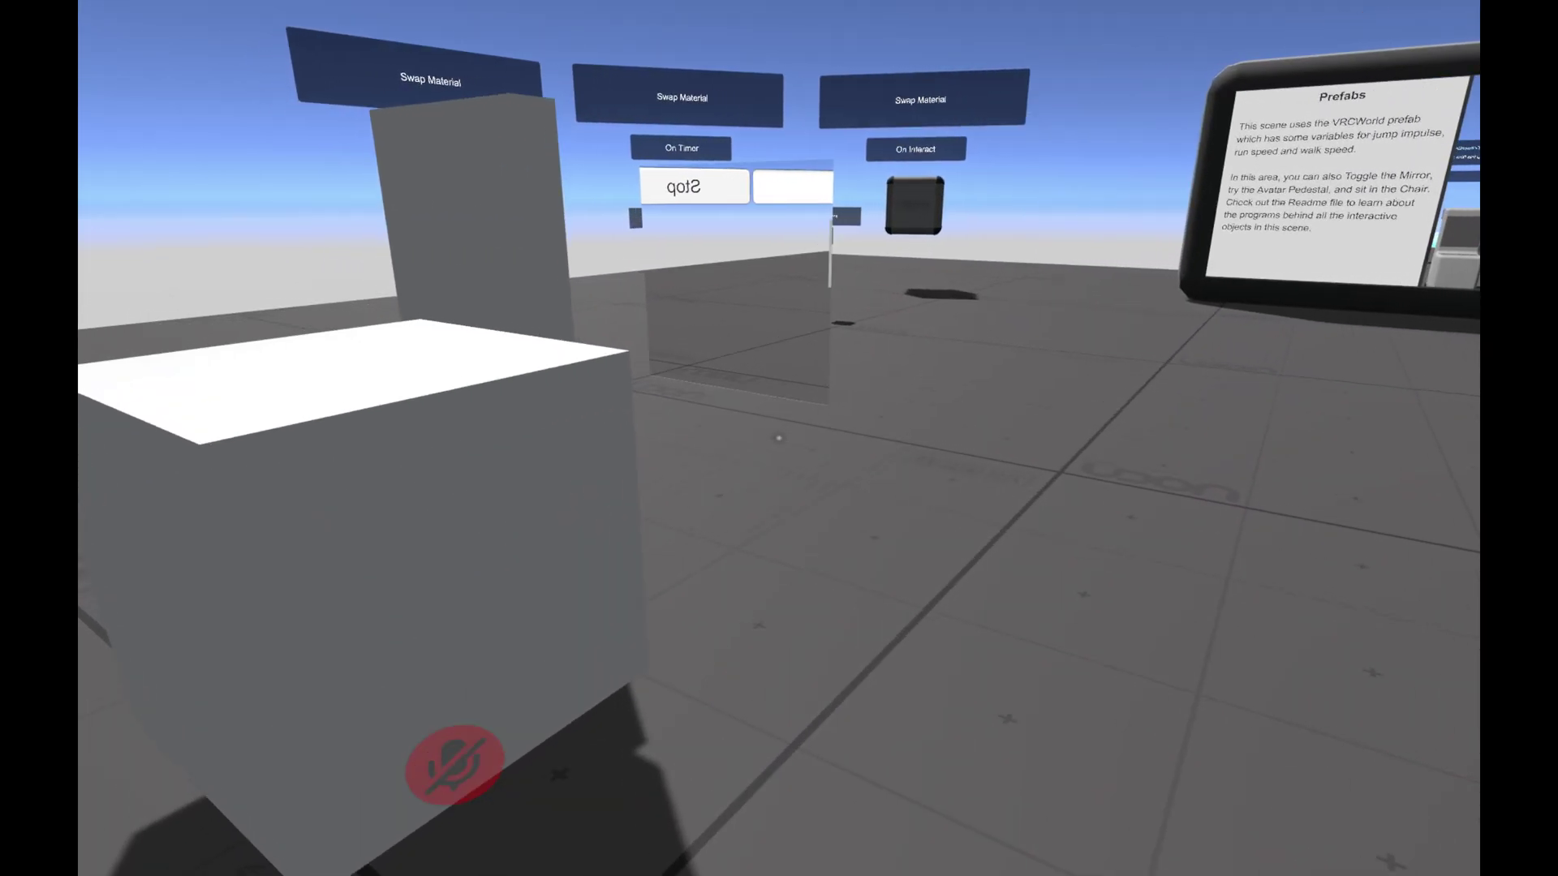
key("space")
key("a")
key("d")
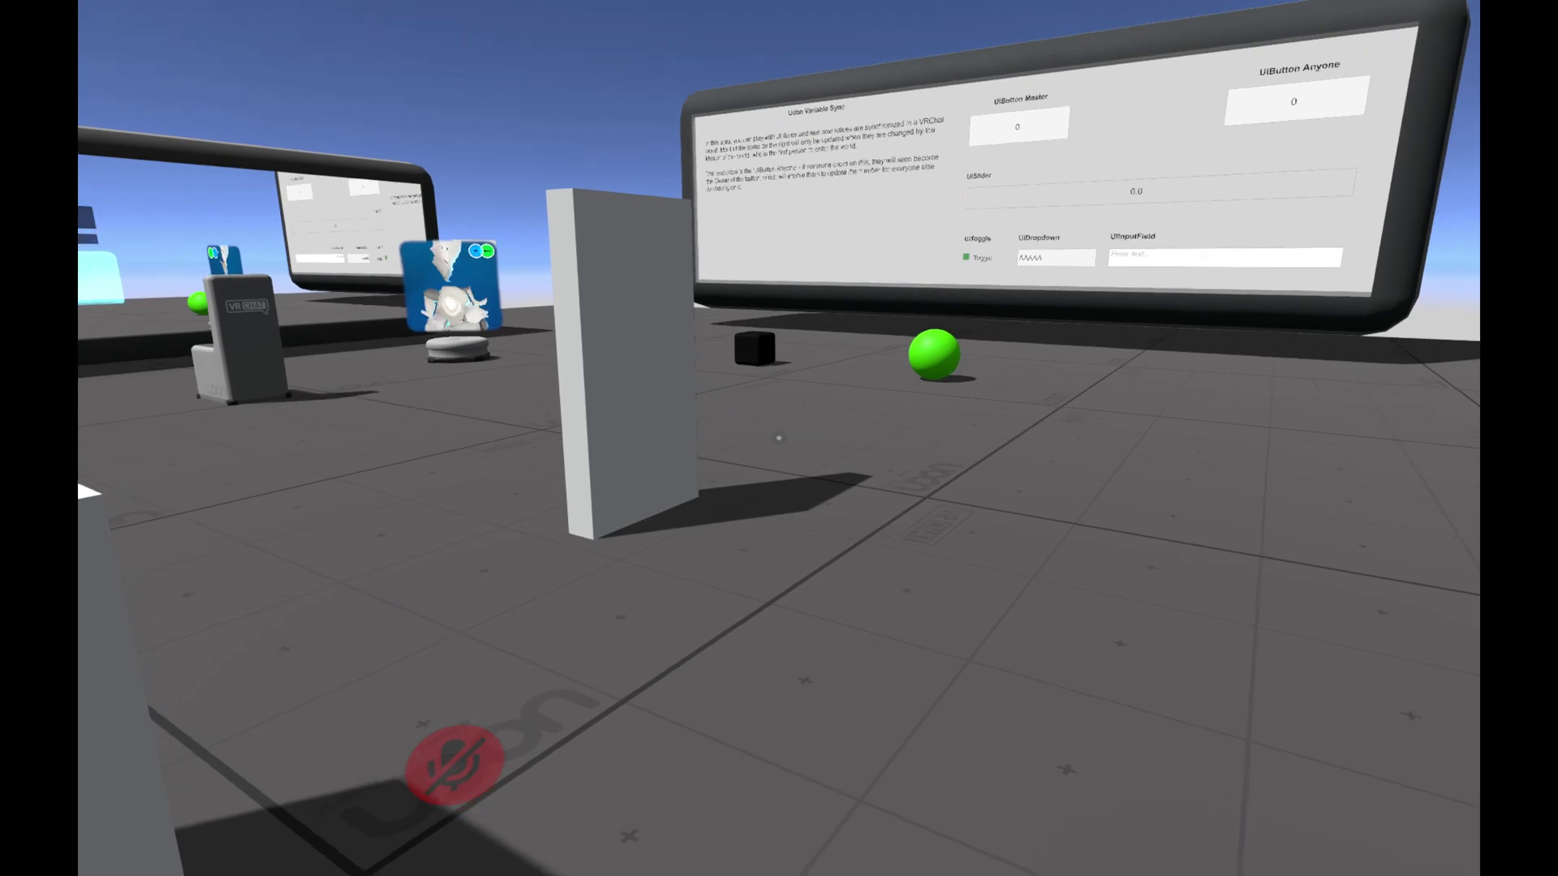
key("w")
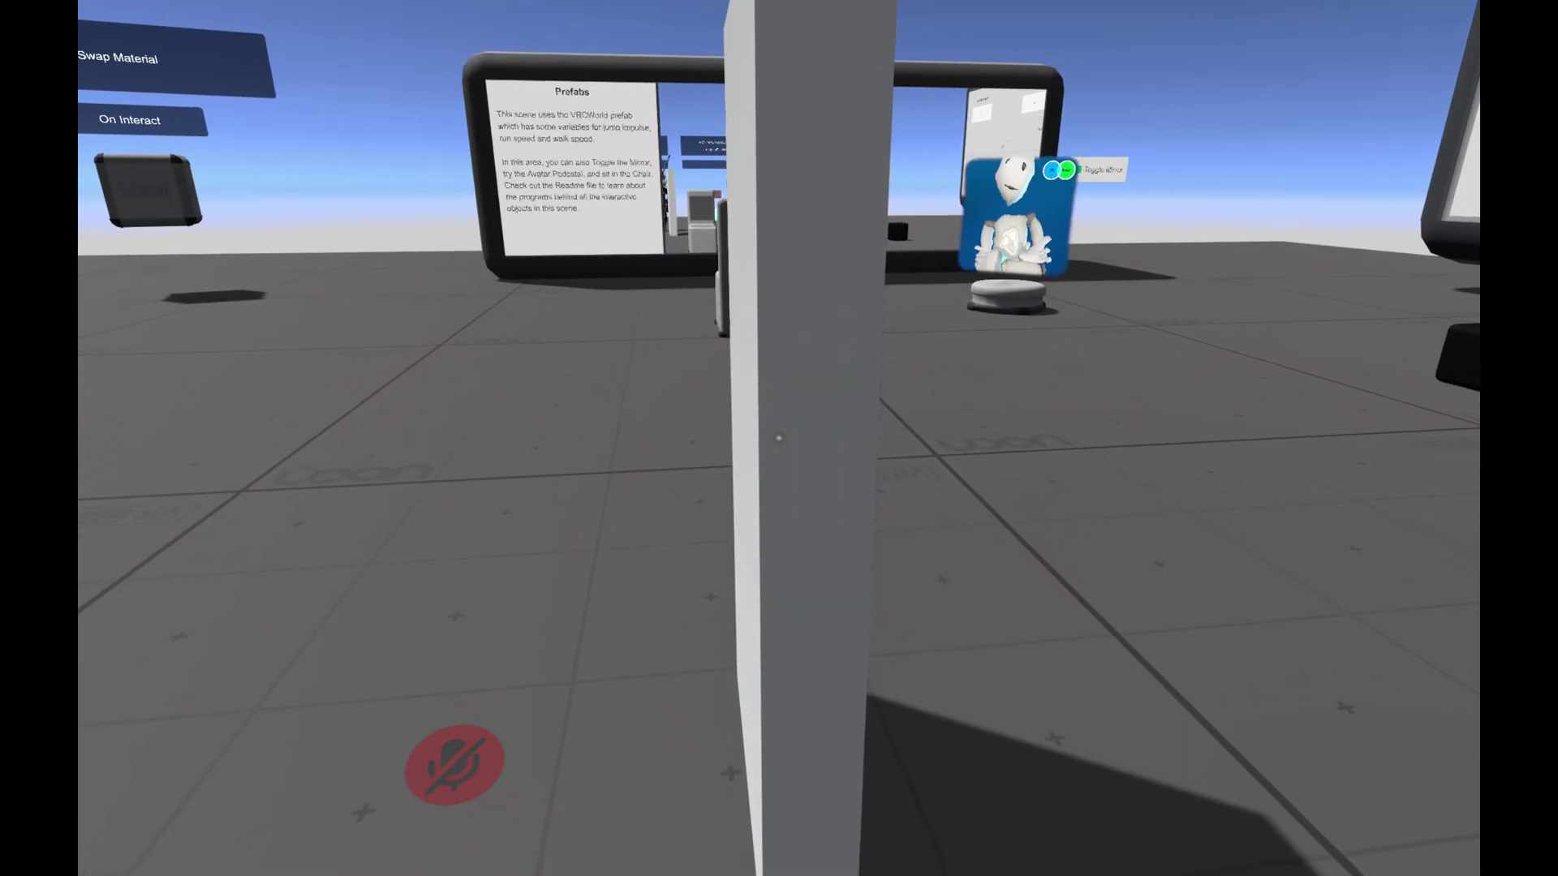
key("w")
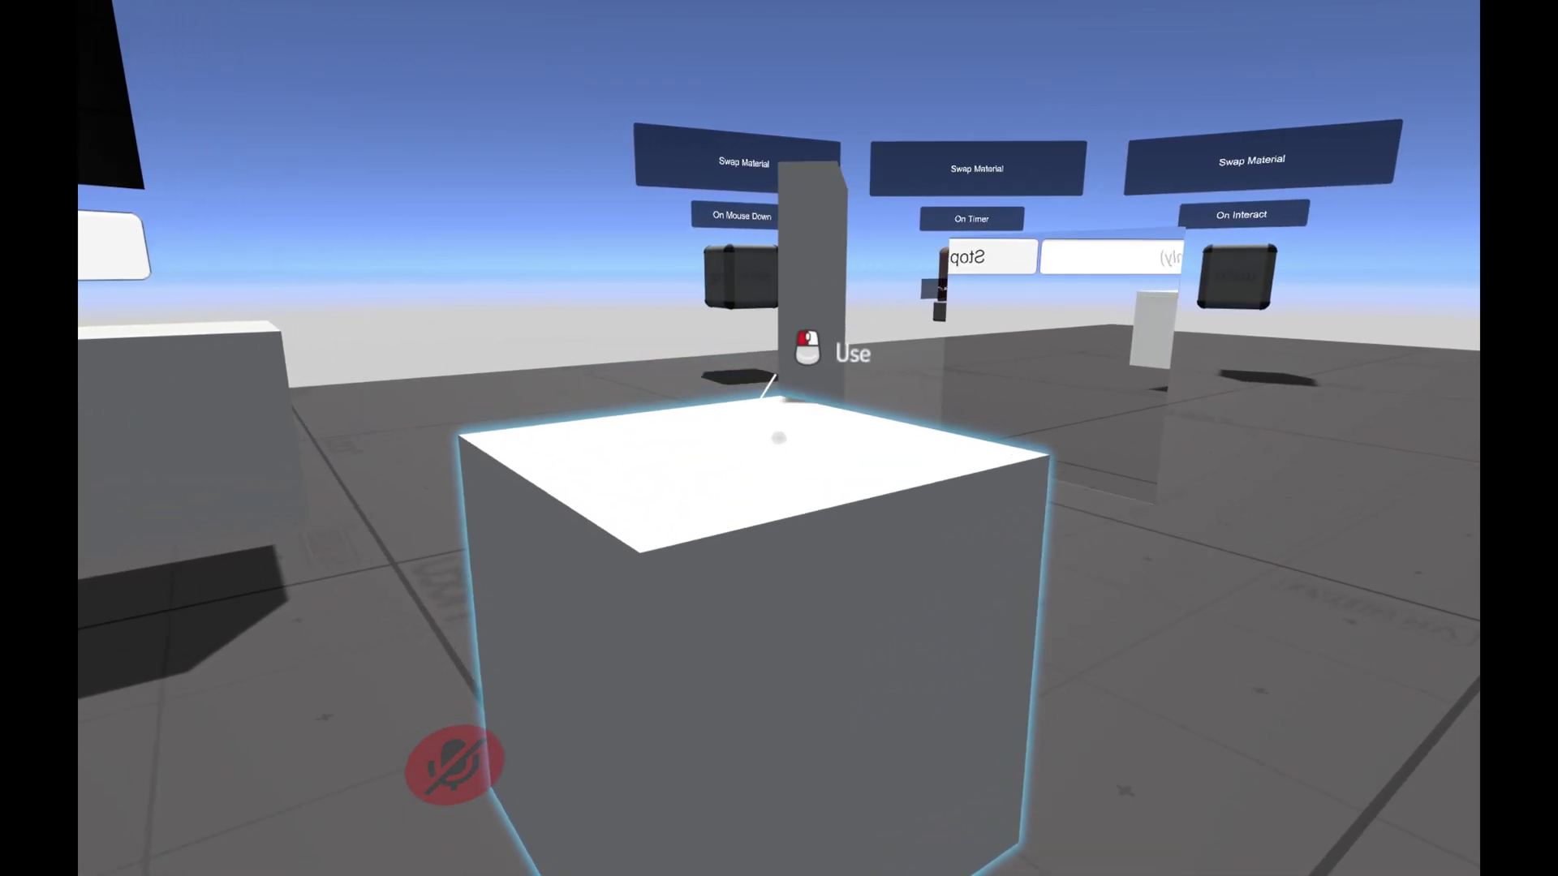
key("a")
key("w")
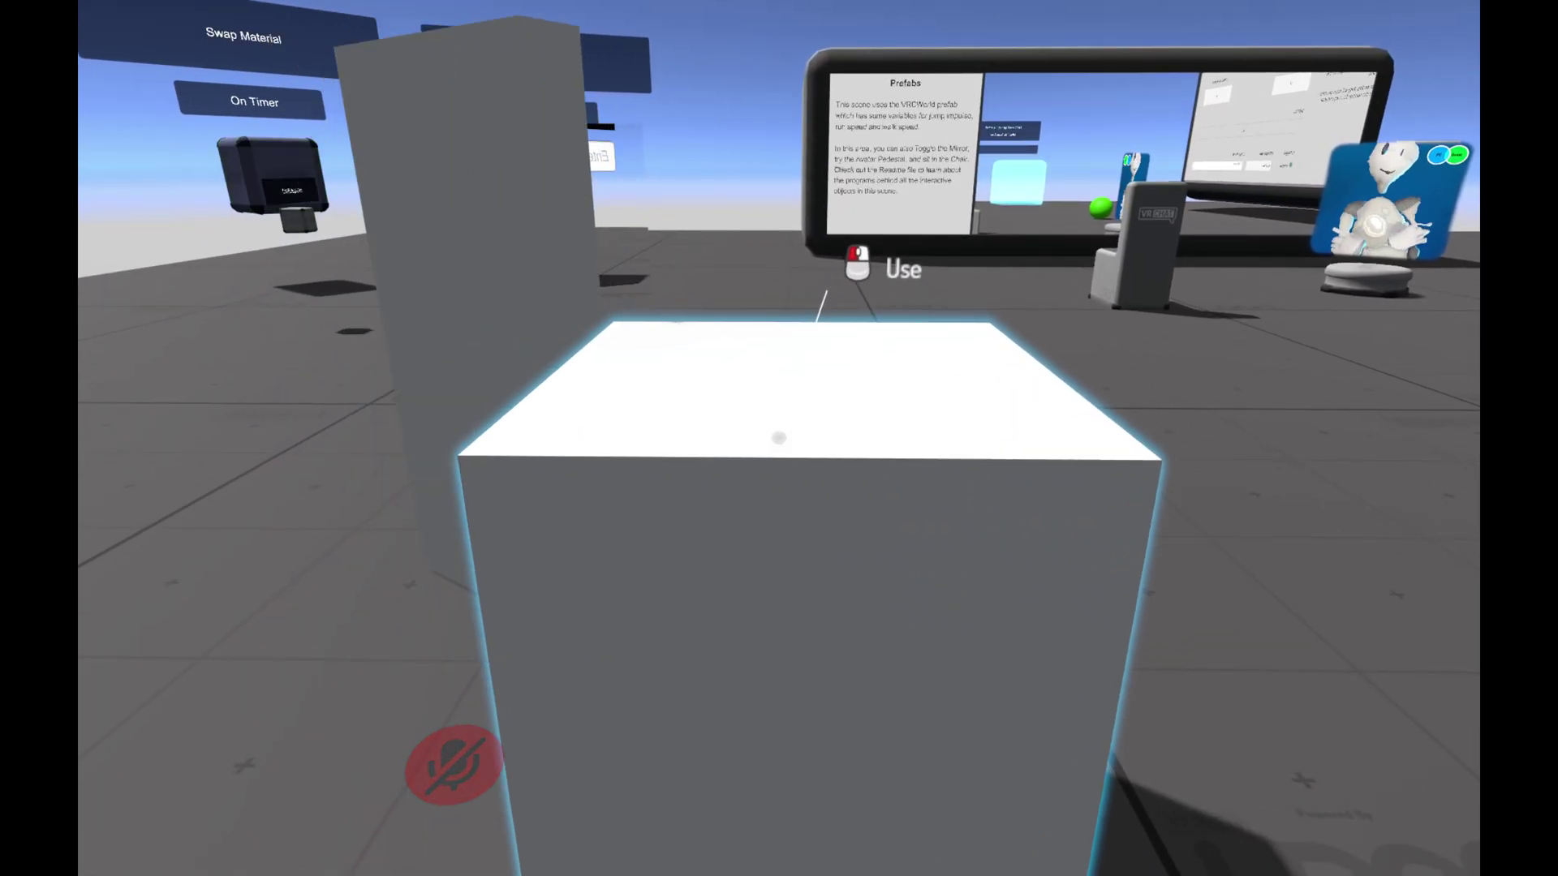
key("s")
key("a")
key("d")
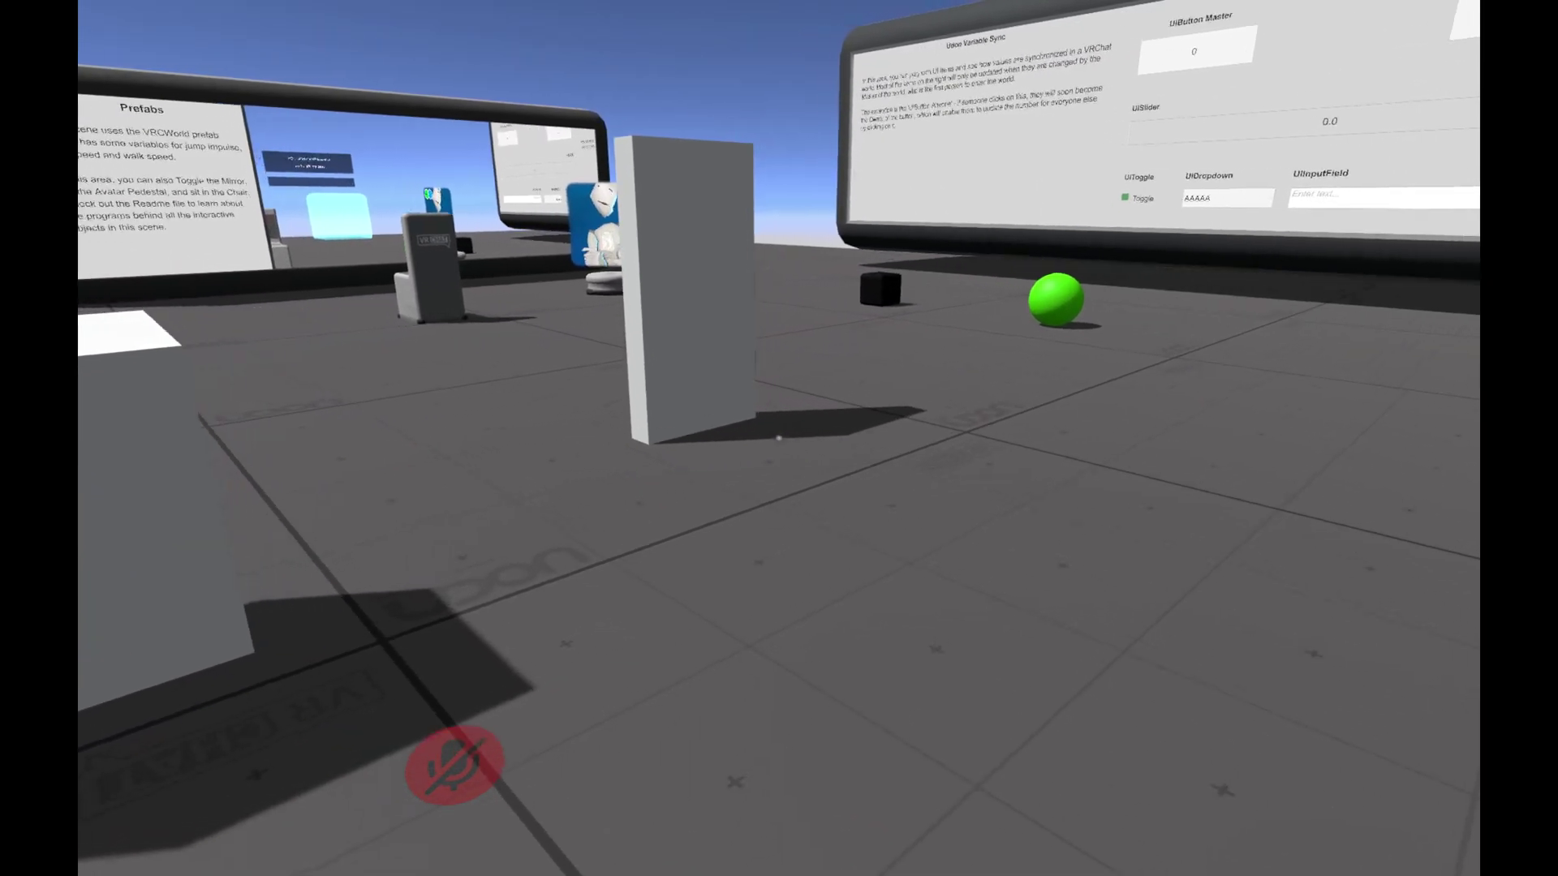
key("w")
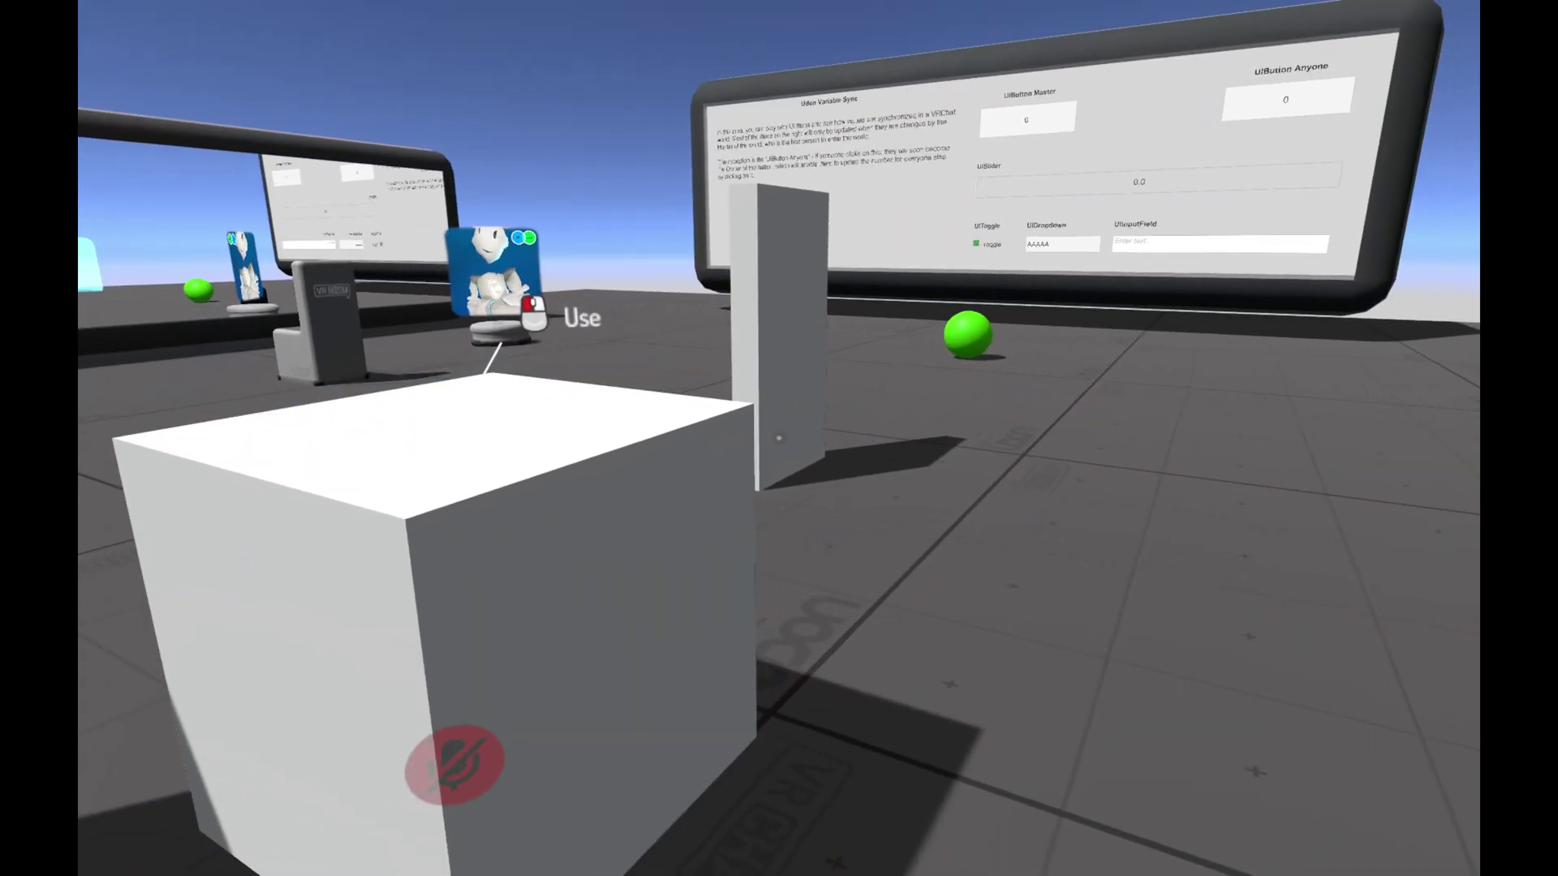
key("d")
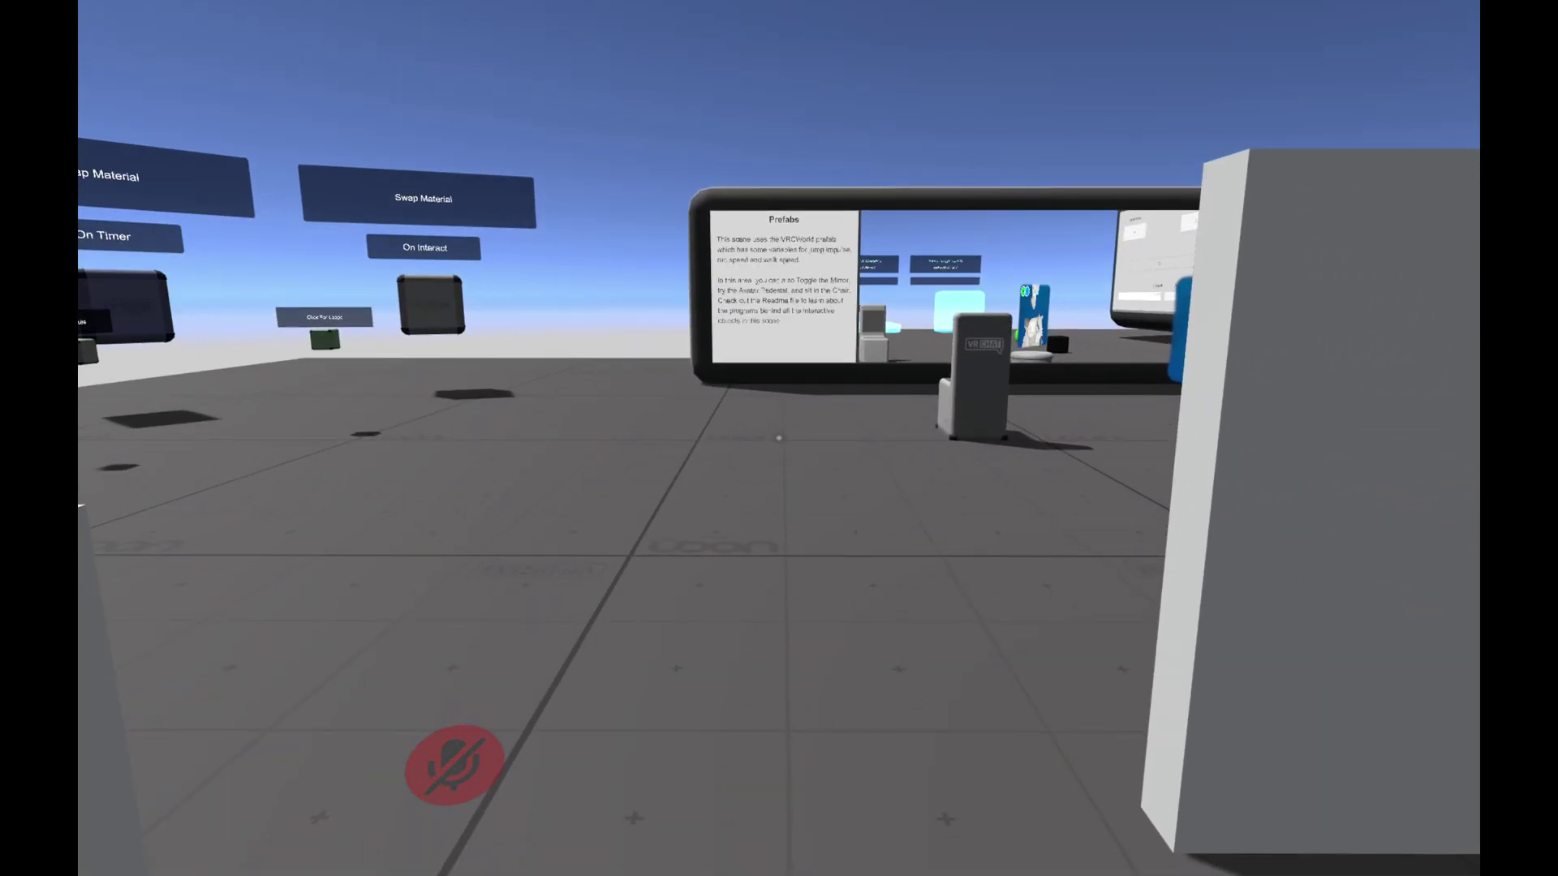
End the VRChat local test and close the VRChat SDK window back in Unity
key("Escape")
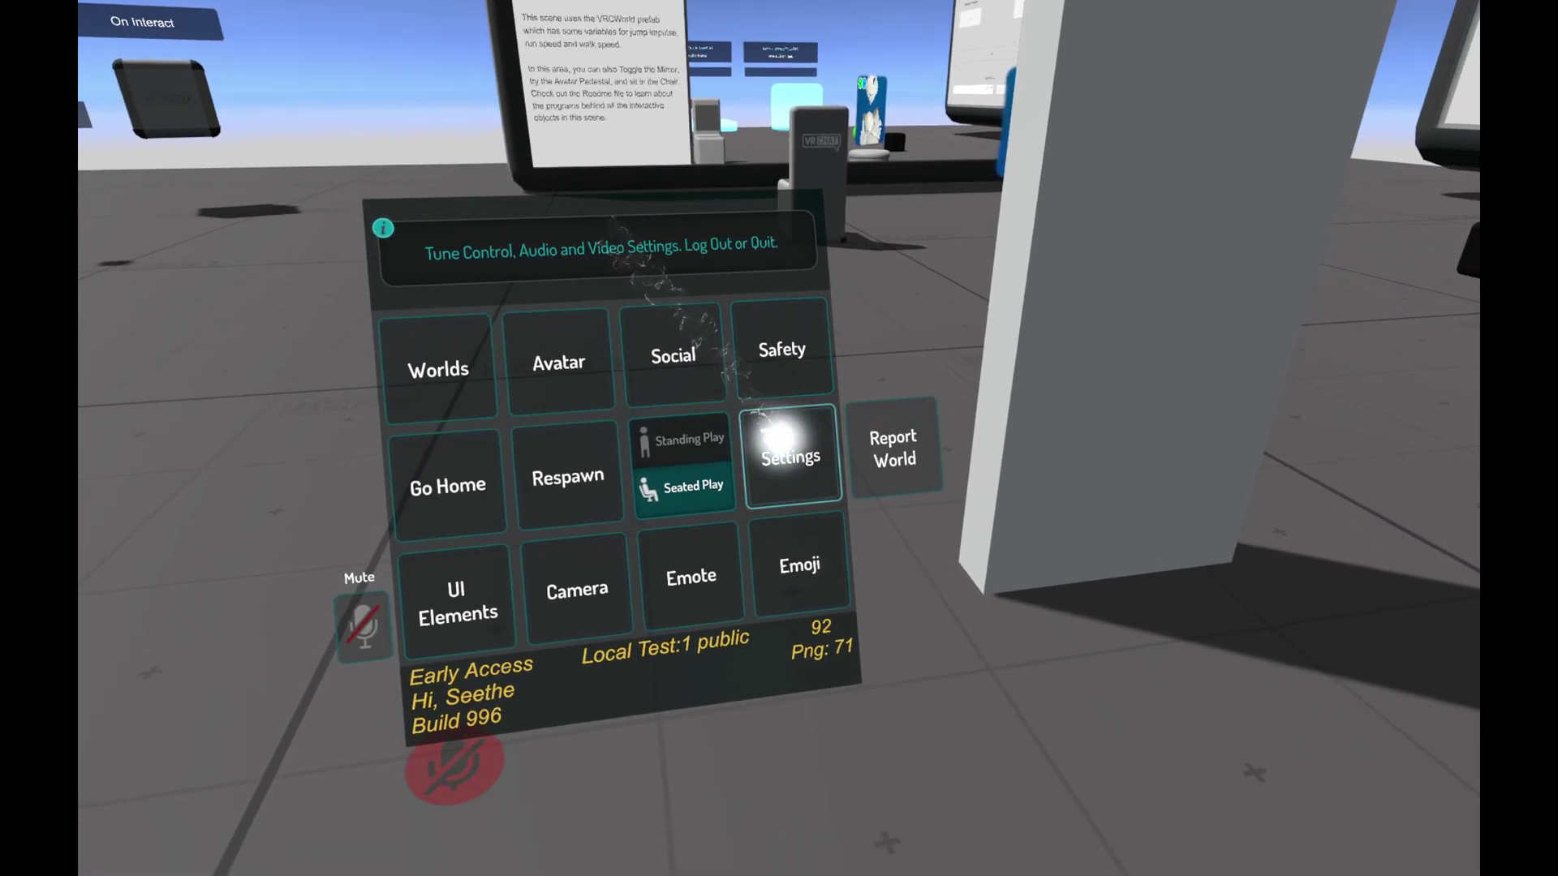
left_click(783, 451)
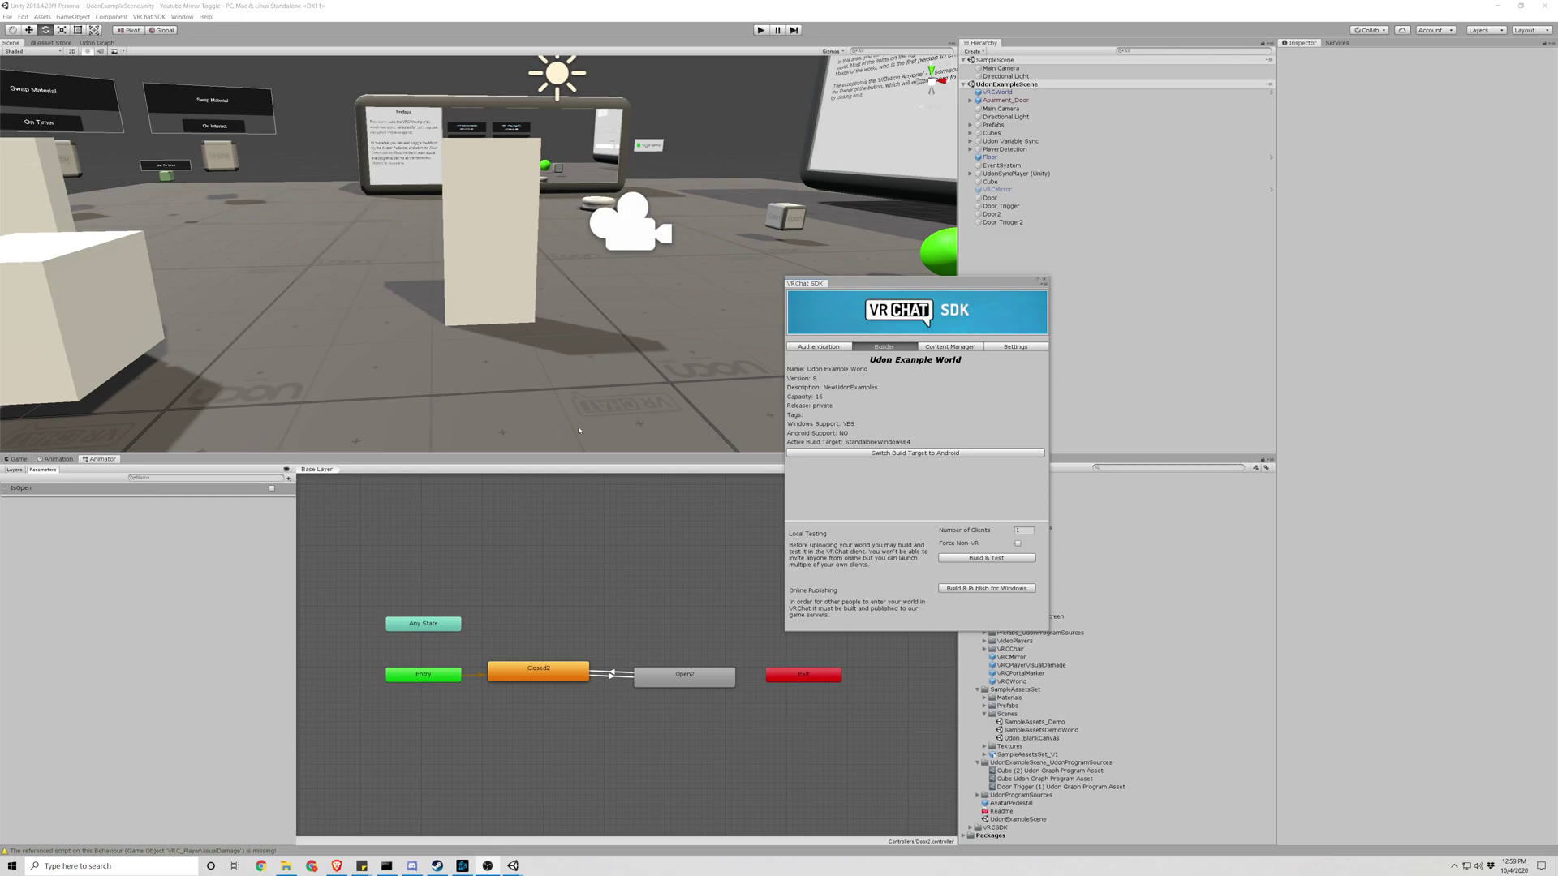
left_click(1046, 281)
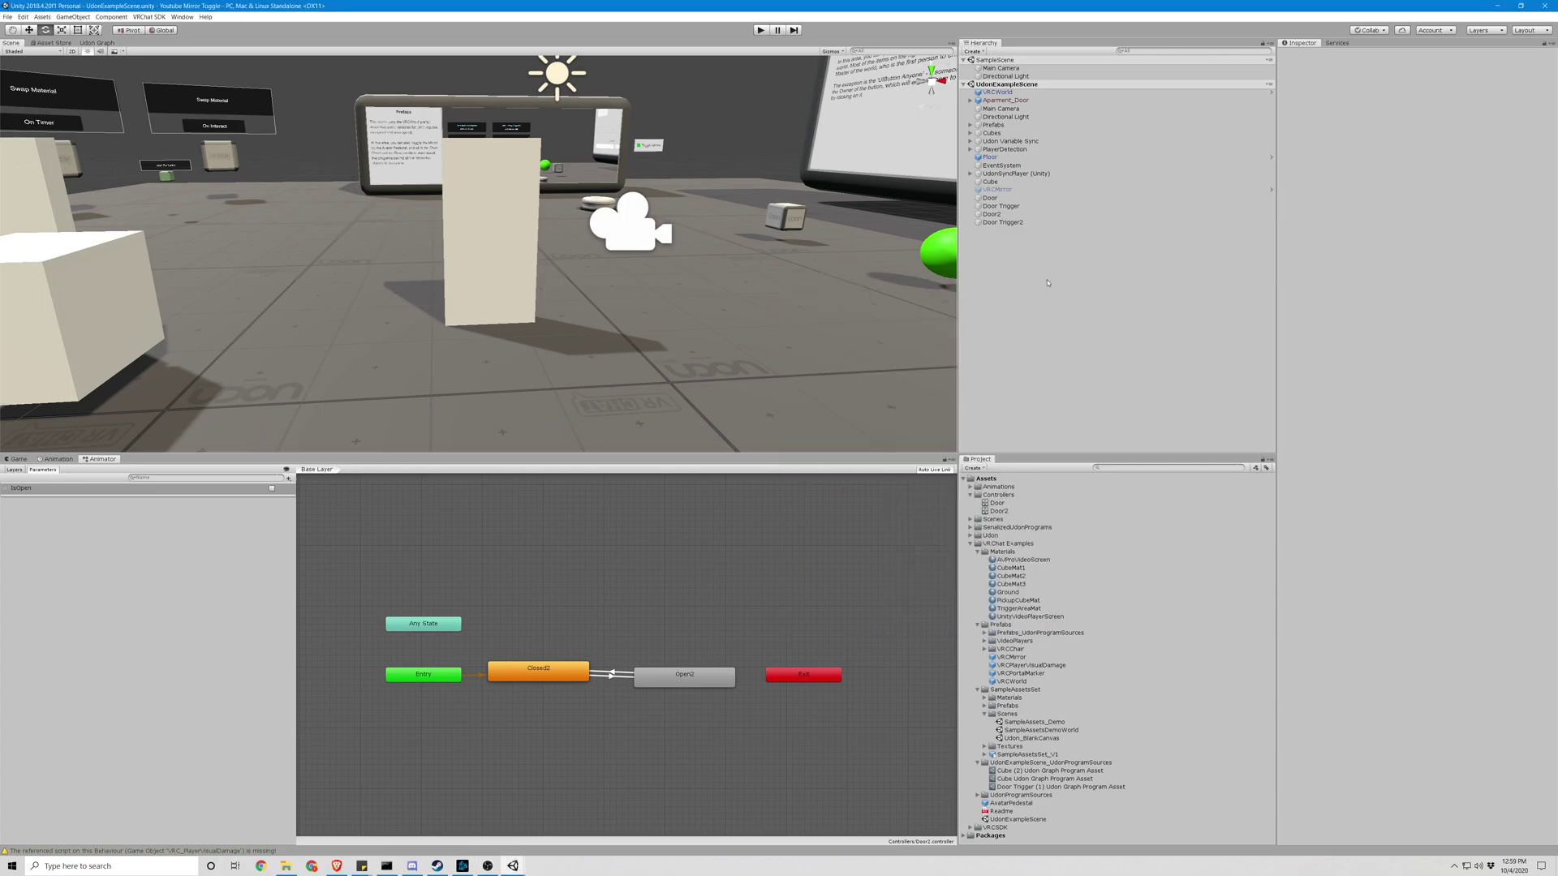